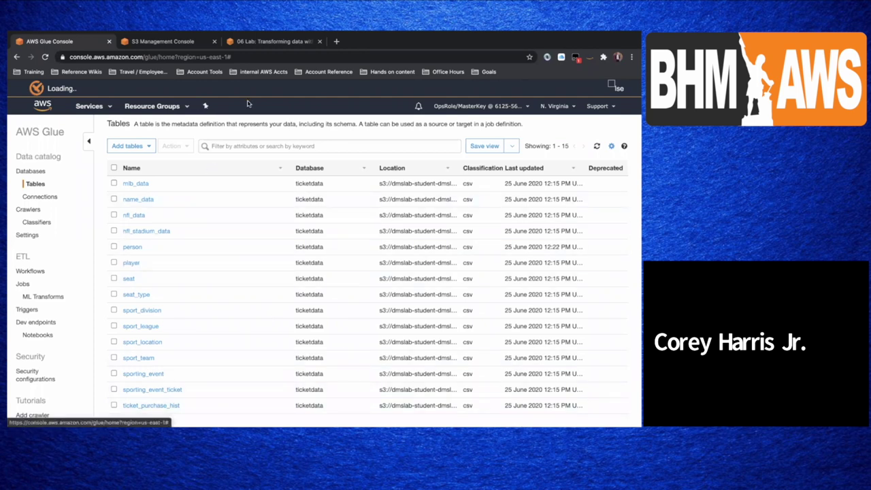
Step: Review the architecture diagram in the Lab 06 Transforming data with Glue guide, then return to the AWS Glue tables list
{"action": "left_click", "coordinate": [235, 43]}
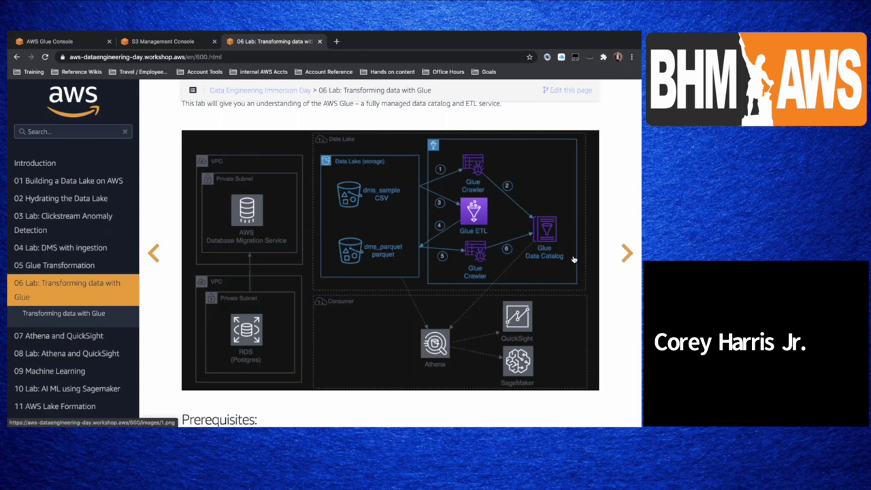
{"action": "left_click", "coordinate": [184, 43]}
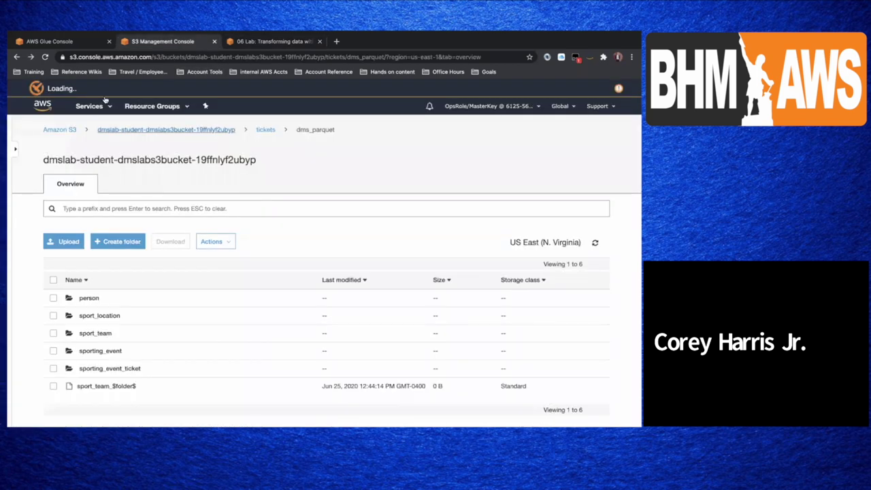
{"action": "left_click", "coordinate": [68, 42]}
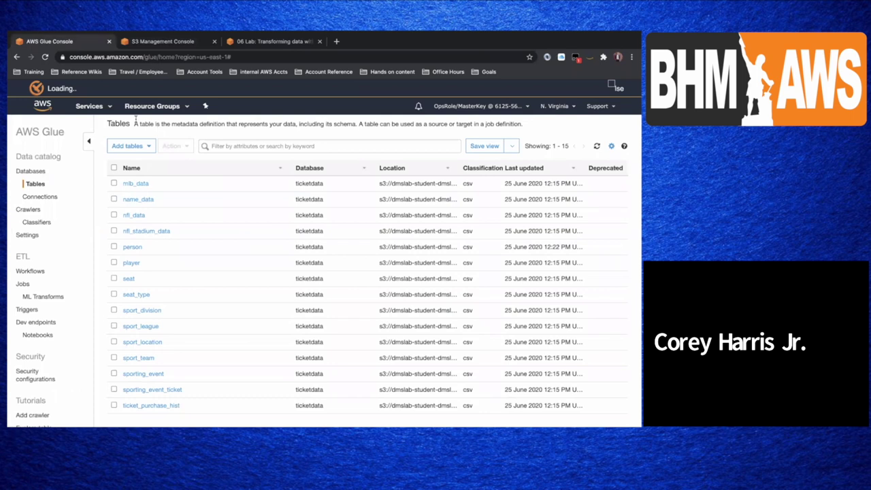
Step: Switch to the S3 console and browse from the bucket's root through tickets to the dms_sample folder
{"action": "left_click", "coordinate": [148, 43]}
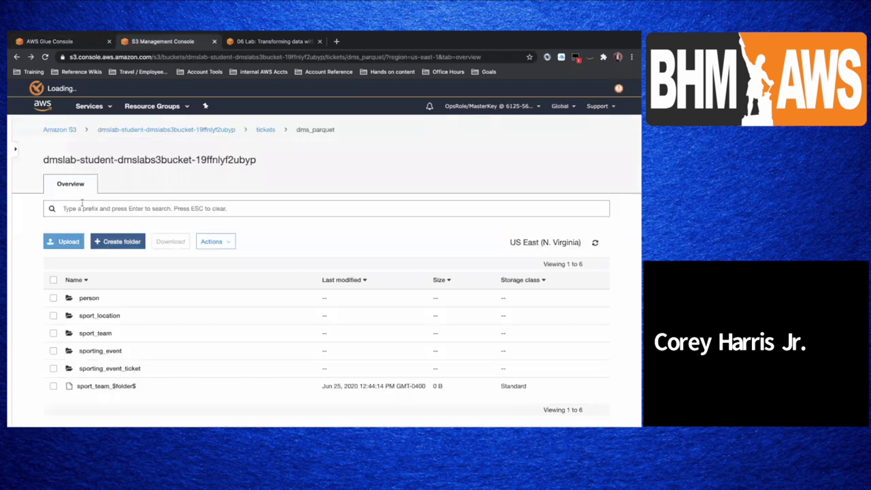
{"action": "left_click", "coordinate": [145, 130]}
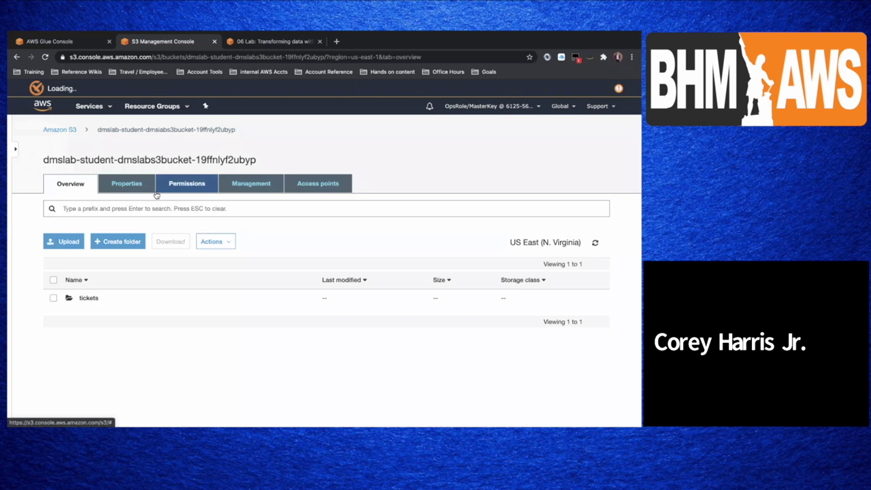
{"action": "left_click", "coordinate": [90, 300]}
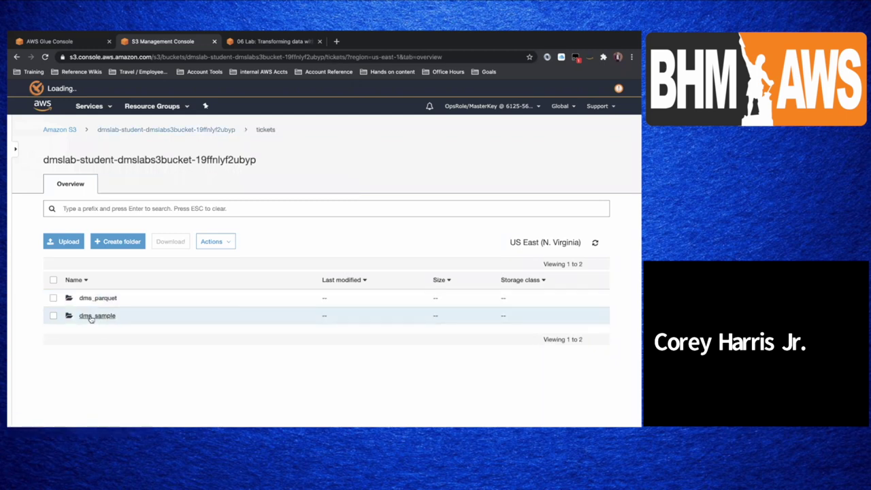
{"action": "left_click", "coordinate": [90, 316]}
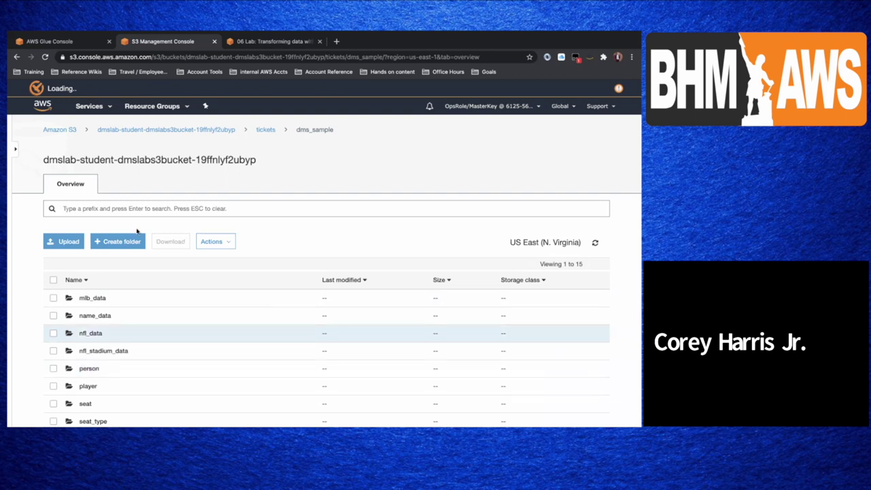
Step: Browse the tickets/dms_parquet folder in S3 and inspect the files inside its sport_team folder
{"action": "left_click", "coordinate": [264, 133]}
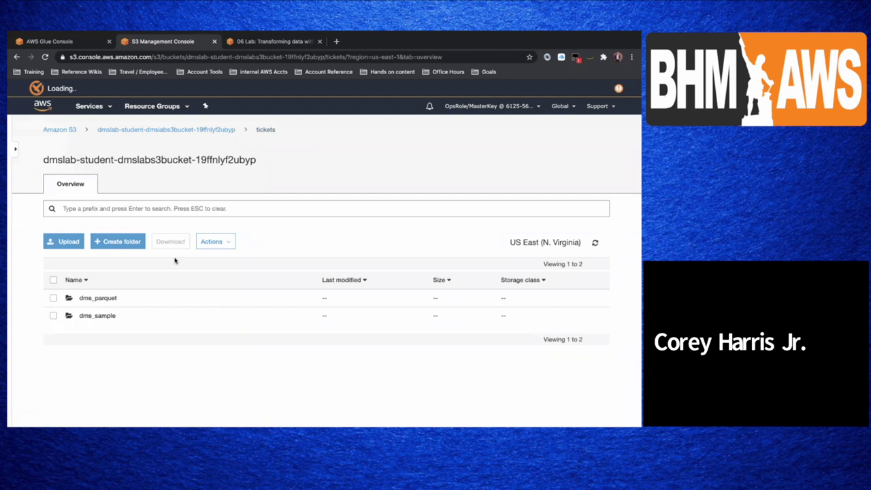
{"action": "left_click", "coordinate": [97, 298]}
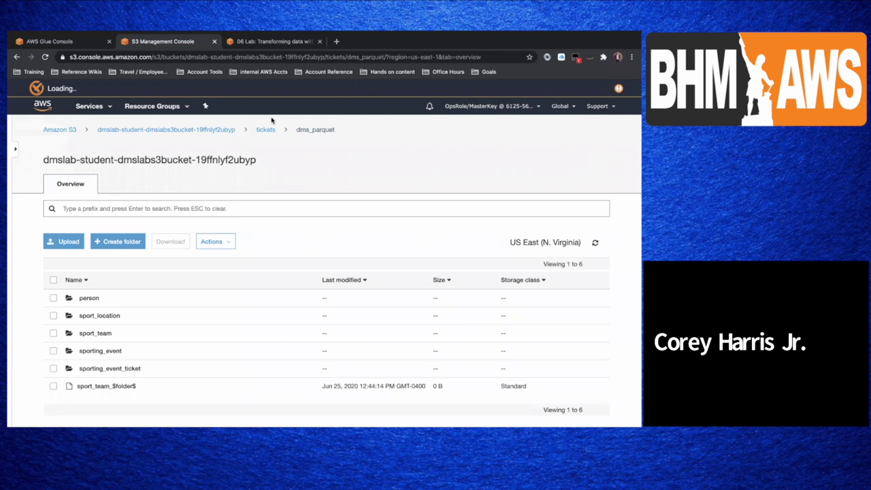
{"action": "left_click", "coordinate": [97, 334]}
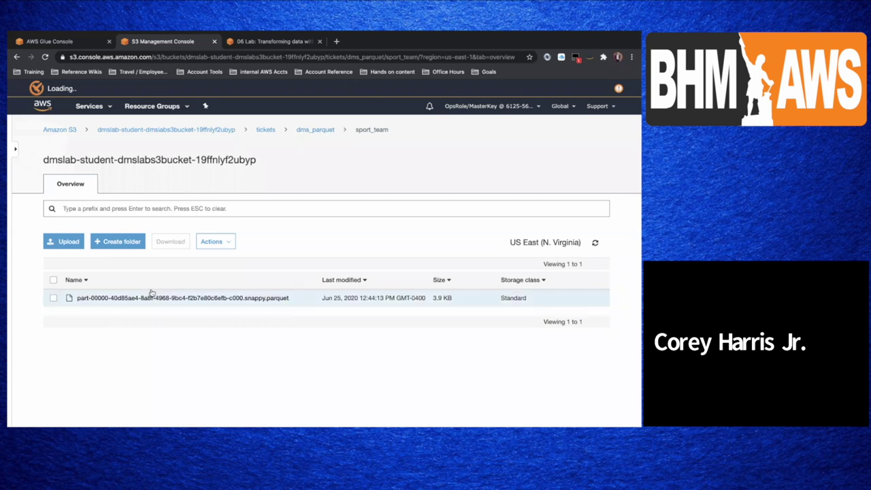
{"action": "scroll", "coordinate": [150, 294], "scroll_direction": "left", "scroll_amount": 5}
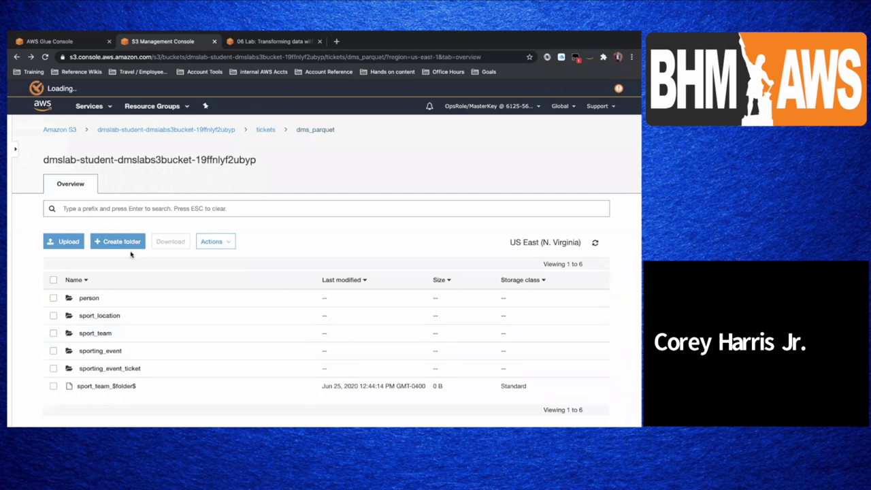
{"action": "left_click", "coordinate": [95, 334]}
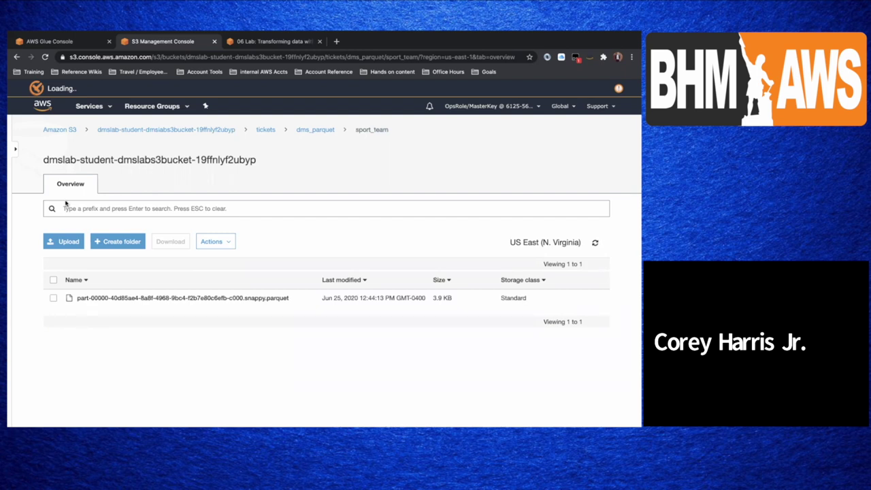
Step: Switch to the AWS Glue console and view the details of the glue-lab-crawler crawler
{"action": "left_click", "coordinate": [98, 41]}
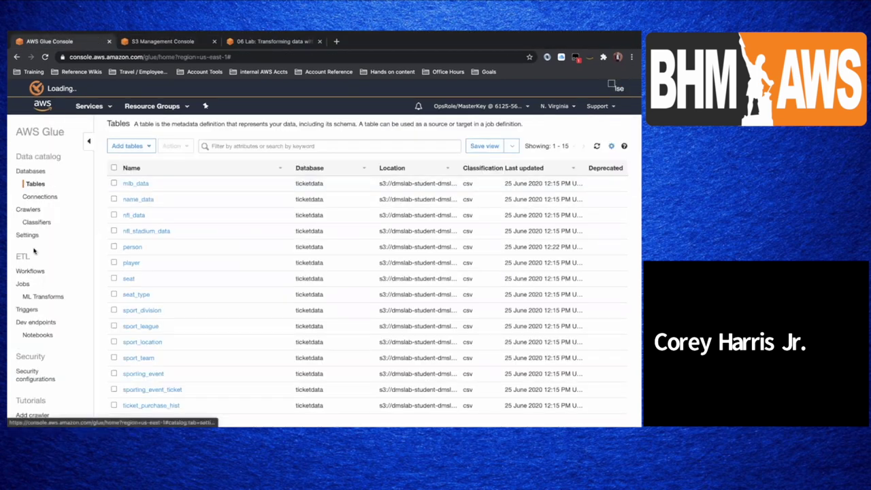
{"action": "left_click", "coordinate": [34, 210]}
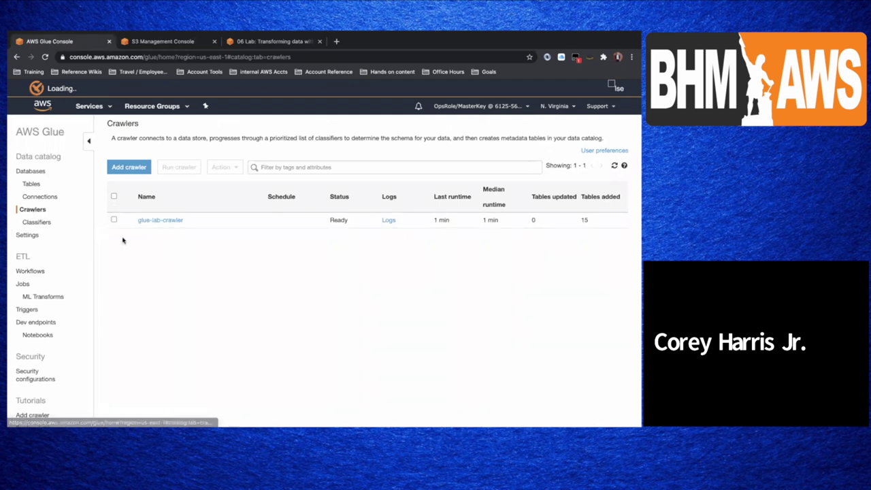
{"action": "left_click", "coordinate": [162, 219]}
{"action": "scroll", "coordinate": [204, 304], "scroll_direction": "down", "scroll_amount": 1}
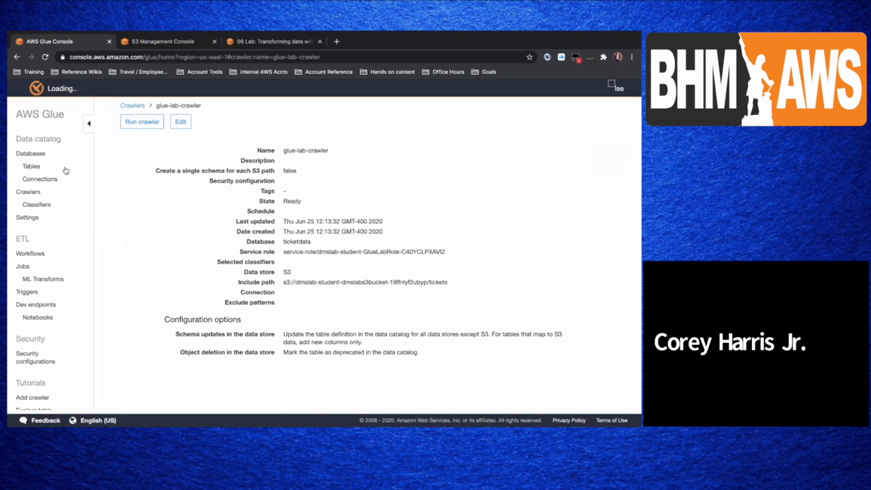
Step: Look over the data catalog's databases and tables, and examine the properties and schema of the sport_team table
{"action": "left_click", "coordinate": [35, 166]}
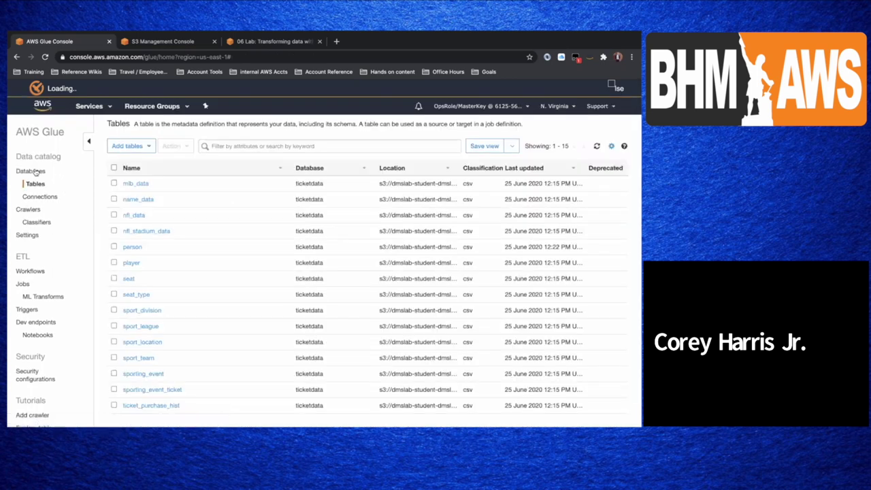
{"action": "left_click", "coordinate": [38, 174]}
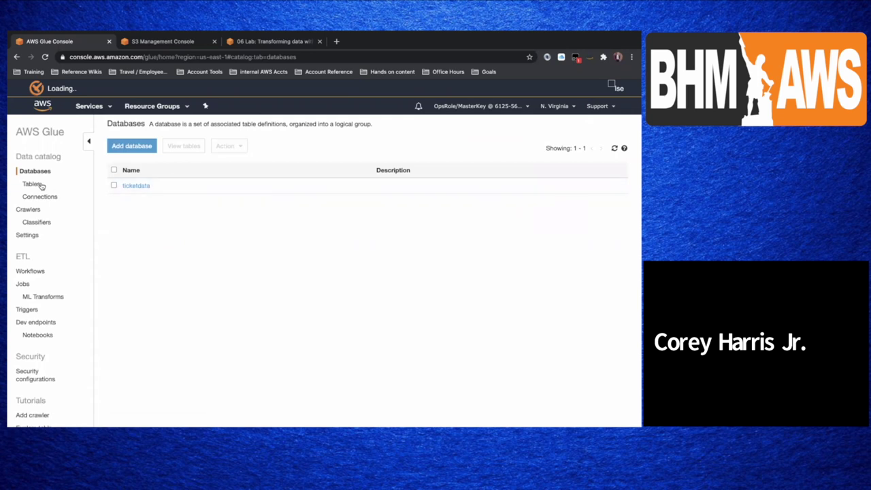
{"action": "left_click", "coordinate": [40, 185]}
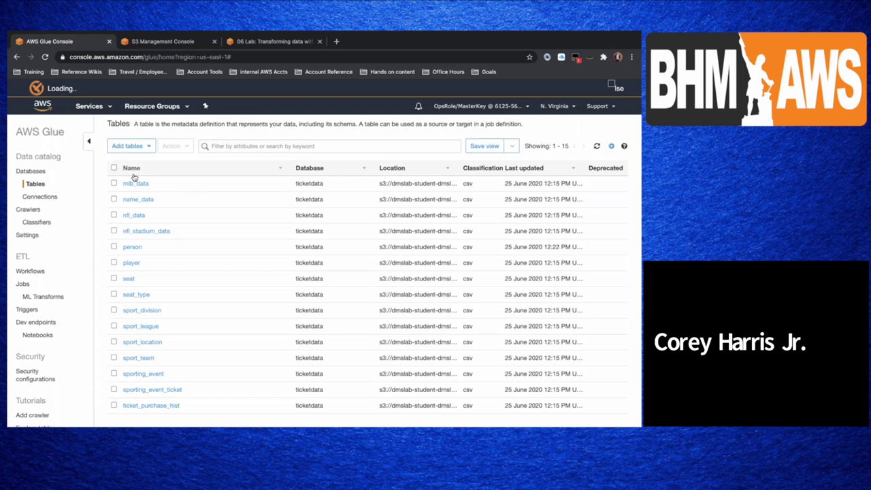
{"action": "left_click", "coordinate": [144, 358]}
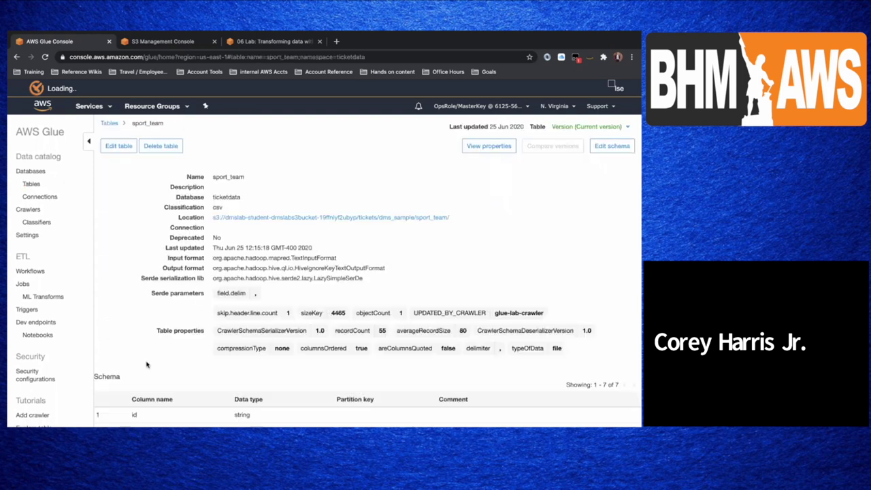
{"action": "scroll", "coordinate": [182, 312], "scroll_direction": "down", "scroll_amount": 3}
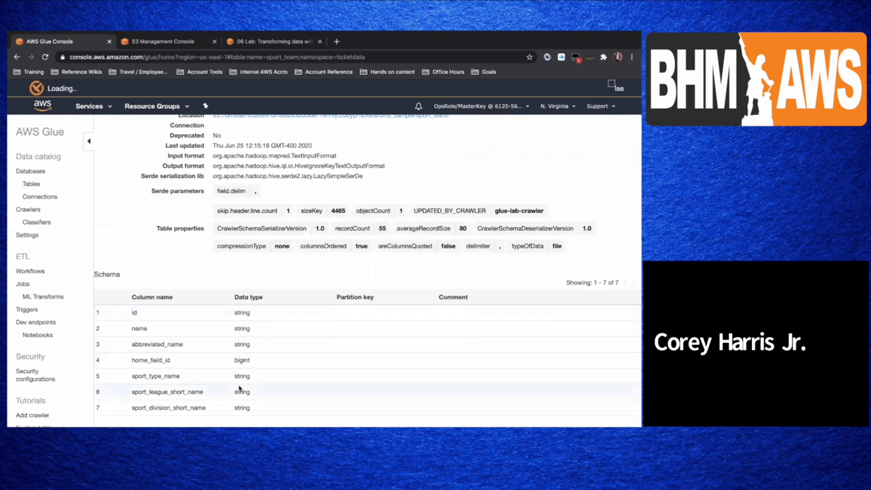
{"action": "scroll", "coordinate": [295, 291], "scroll_direction": "up", "scroll_amount": 3}
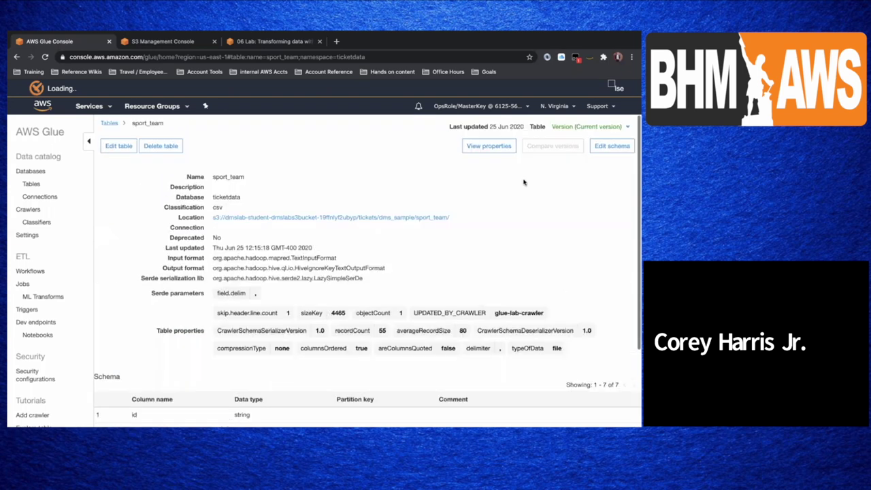
Step: Open the sport_team schema for editing, enter the id column's name field, and save the schema
{"action": "left_click", "coordinate": [611, 146]}
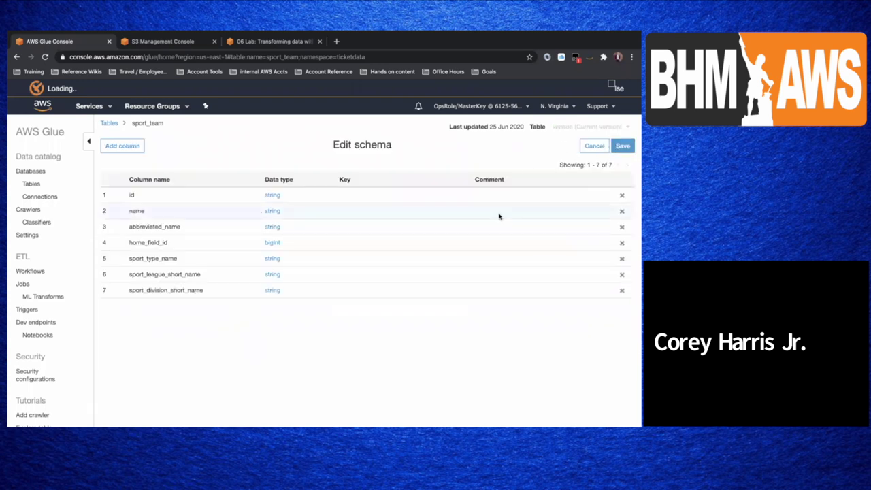
{"action": "left_click", "coordinate": [131, 194]}
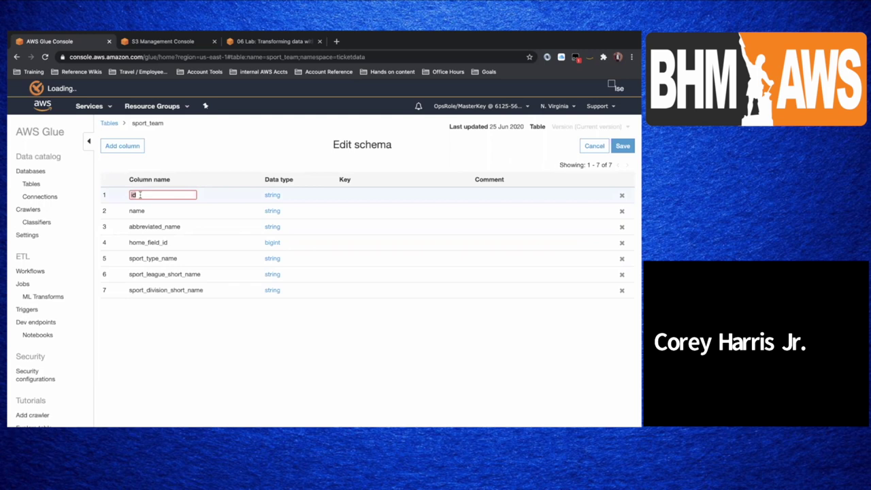
{"action": "left_click", "coordinate": [140, 195]}
{"action": "left_click", "coordinate": [623, 148]}
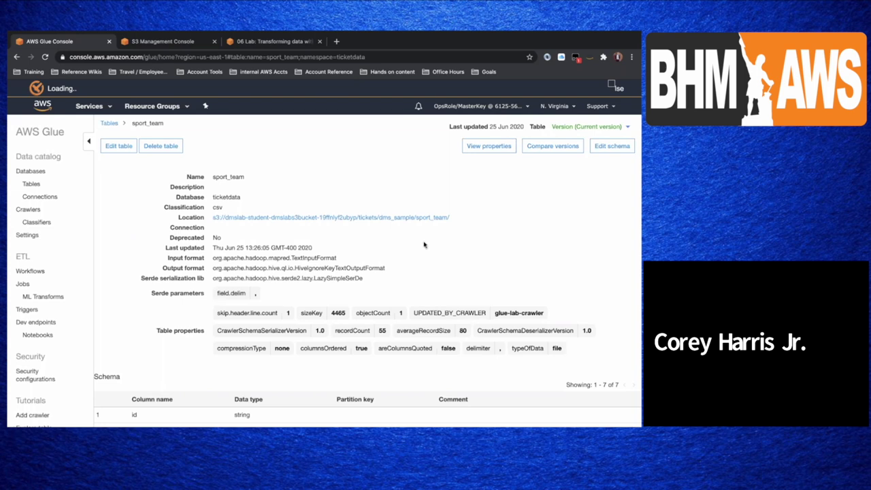
{"action": "scroll", "coordinate": [424, 245], "scroll_direction": "down", "scroll_amount": 2}
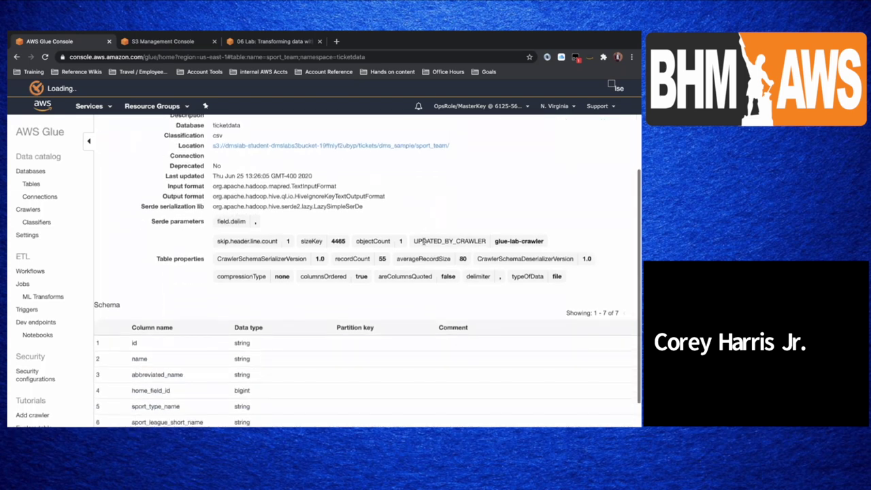
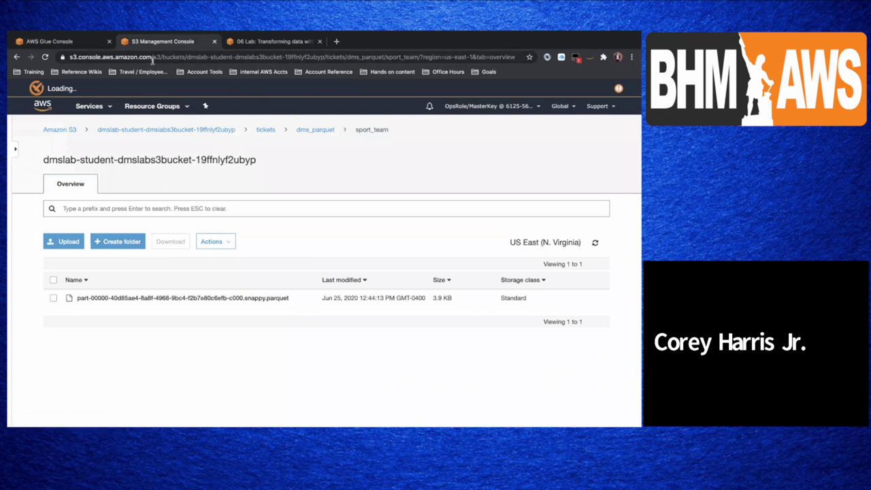
Step: Switch between the Glue and S3 consoles and go back up to the dms_parquet folder in the bucket
{"action": "left_click", "coordinate": [74, 42]}
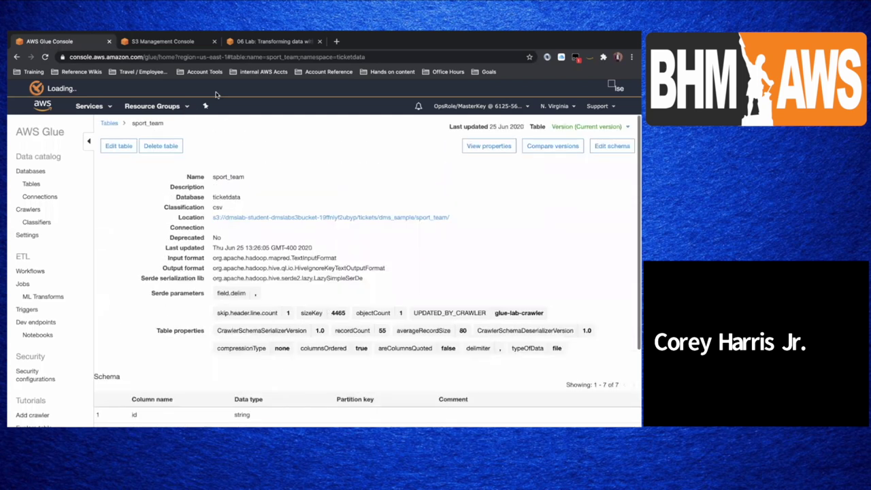
{"action": "left_click", "coordinate": [185, 43]}
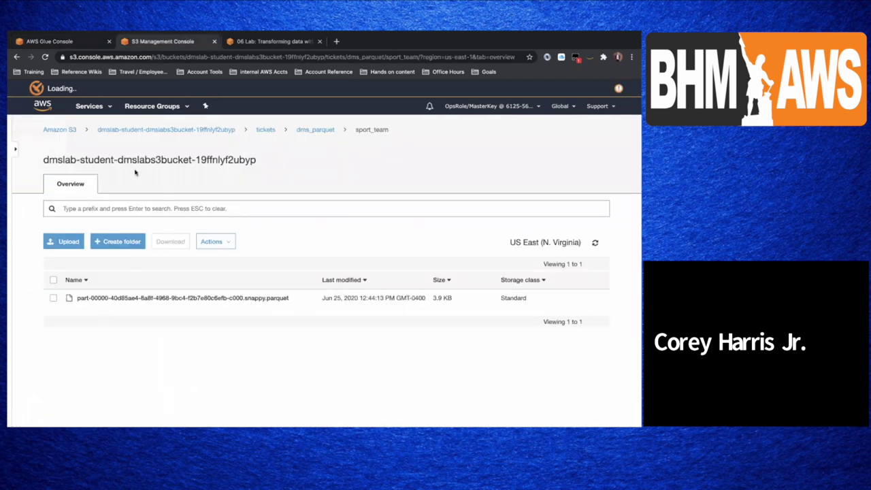
{"action": "left_click", "coordinate": [310, 133]}
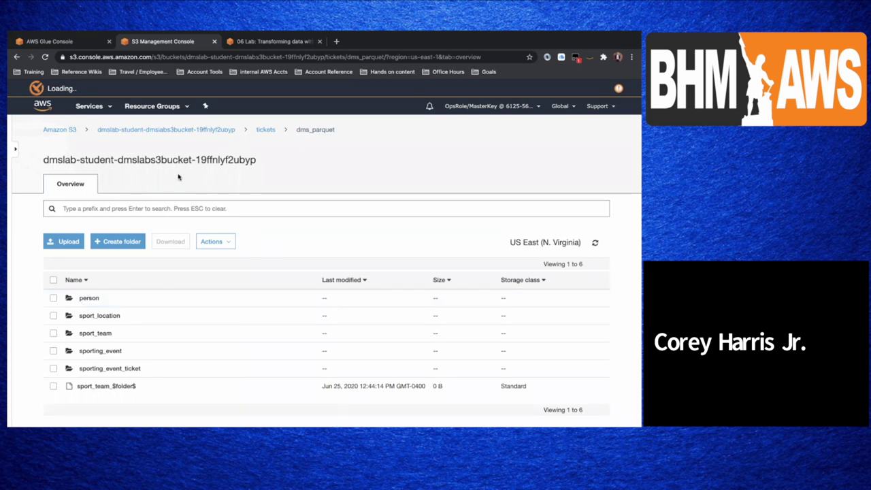
Step: In the AWS Glue console, start a new ETL job and name it Glue-Lab-SportingEventParquet
{"action": "left_click", "coordinate": [92, 43]}
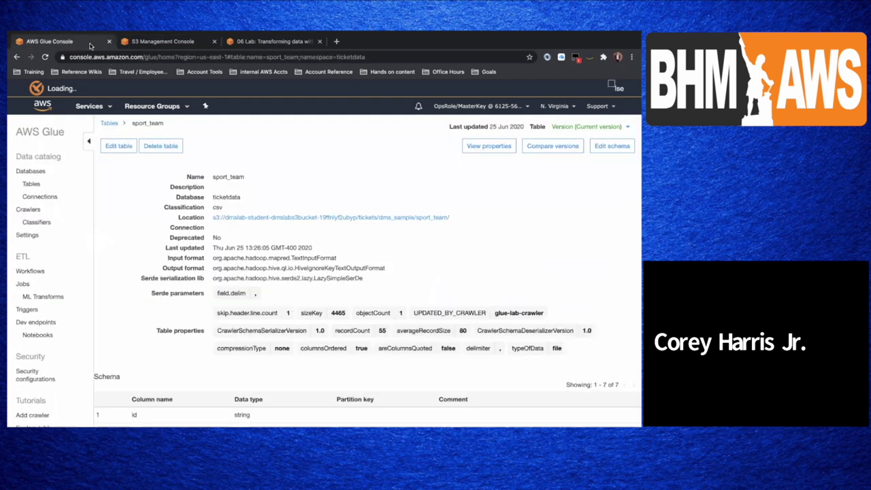
{"action": "left_click", "coordinate": [24, 284]}
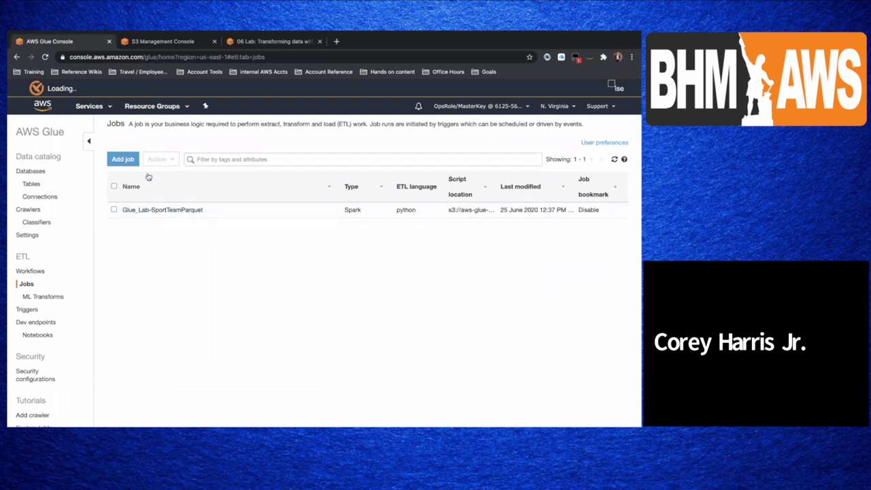
{"action": "left_click", "coordinate": [124, 159]}
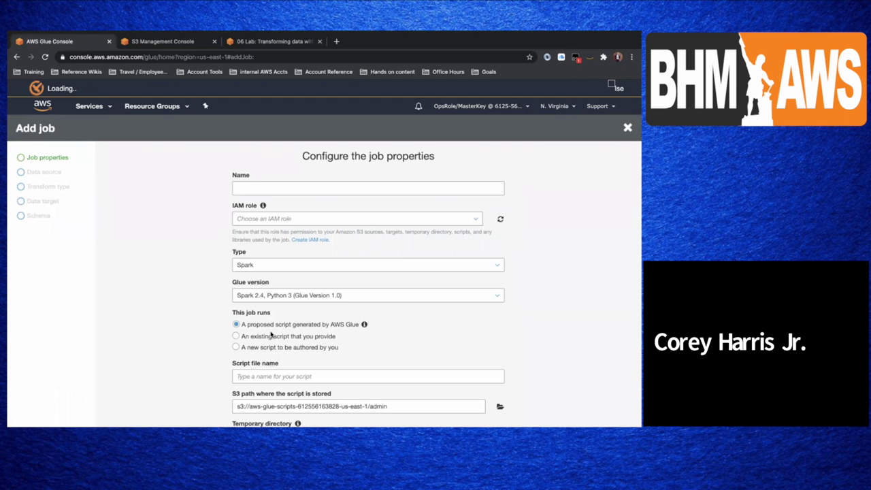
{"action": "left_click", "coordinate": [264, 185]}
{"action": "type", "text": "Glue_Lab"}
{"action": "key", "text": "BackSpace"}
{"action": "key", "text": "BackSpace"}
{"action": "key", "text": "BackSpace"}
{"action": "type", "text": "Lab_"}
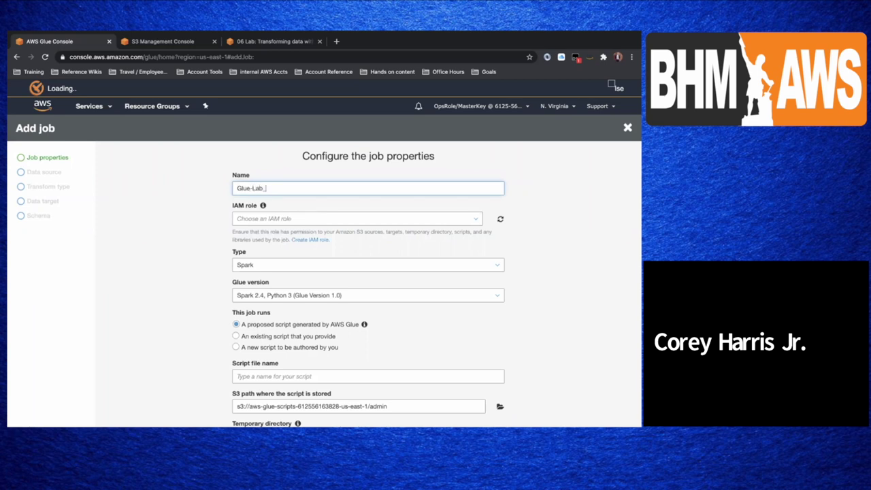
{"action": "type", "text": "SportingEventParquet"}
{"action": "key", "text": "Tab"}
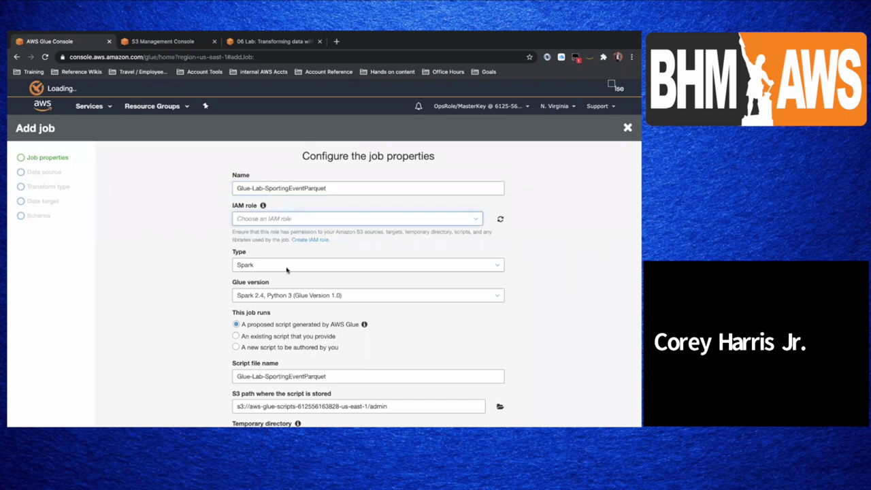
Step: Assign the dmslab-student-GlueLabRole-C40YCLPXAVI2 IAM role to the job, check the advanced and monitoring options, and continue to the data source
{"action": "left_click", "coordinate": [275, 221]}
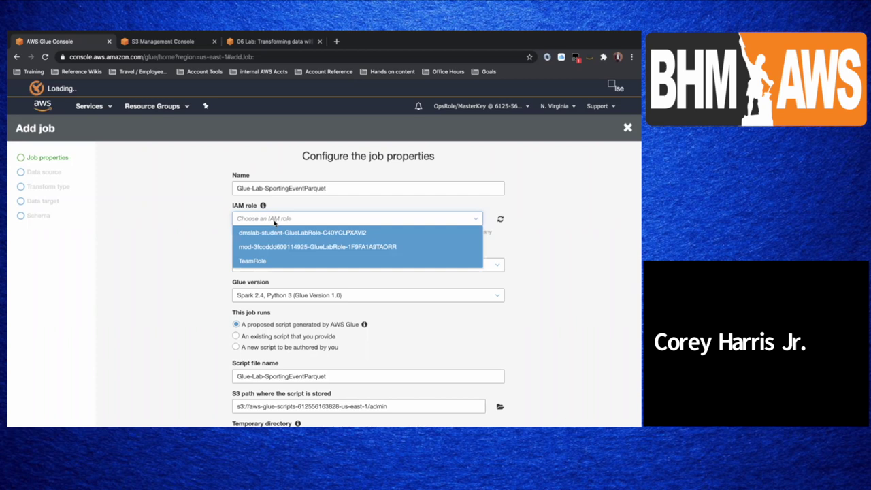
{"action": "left_click", "coordinate": [283, 233]}
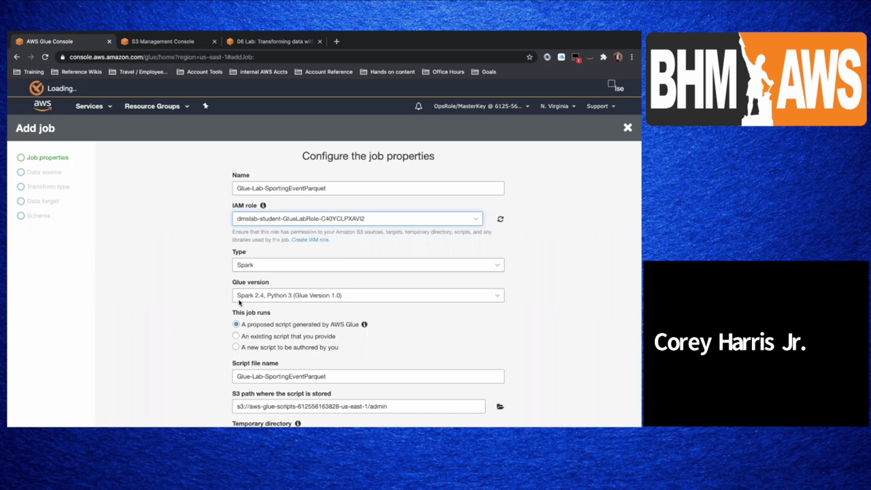
{"action": "scroll", "coordinate": [163, 297], "scroll_direction": "down", "scroll_amount": 2}
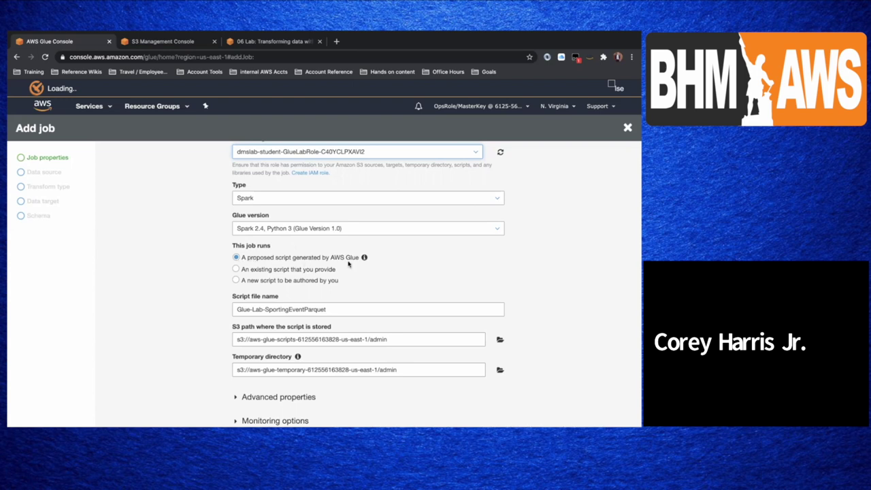
{"action": "scroll", "coordinate": [167, 346], "scroll_direction": "down", "scroll_amount": 3}
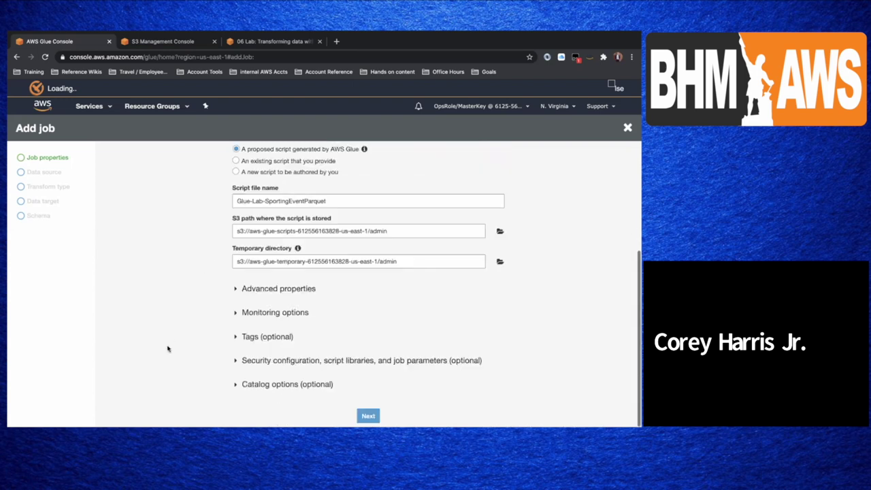
{"action": "left_click", "coordinate": [276, 290]}
{"action": "left_click", "coordinate": [276, 290]}
{"action": "left_click", "coordinate": [271, 312]}
{"action": "left_click", "coordinate": [272, 313]}
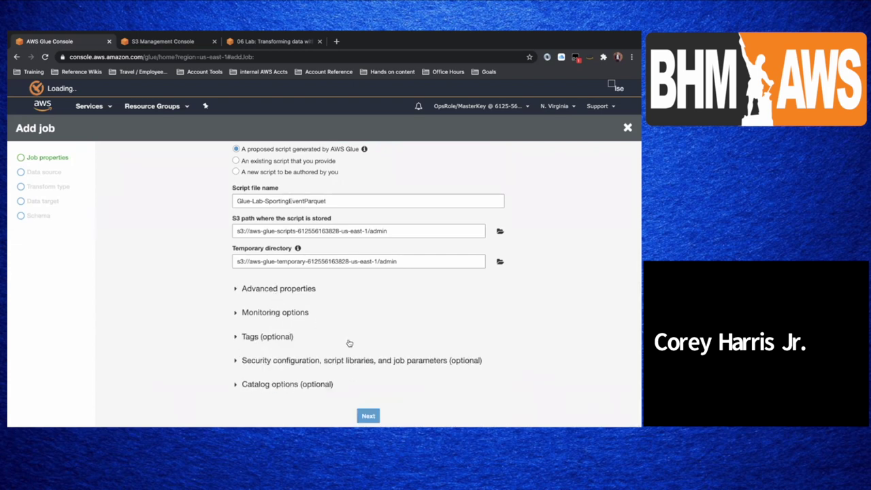
{"action": "scroll", "coordinate": [348, 343], "scroll_direction": "down", "scroll_amount": 1}
{"action": "left_click", "coordinate": [371, 403]}
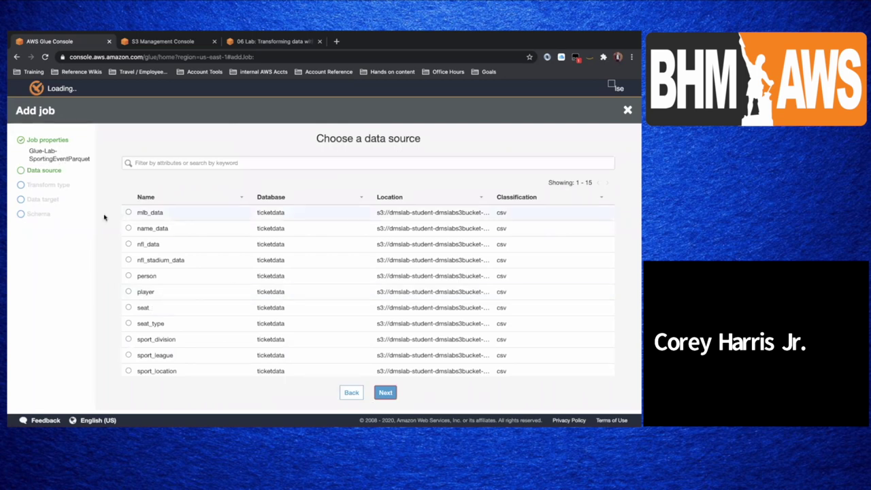
Step: Filter the tables by "sporting", choose sporting_event as the data source, and accept the Change schema transform type
{"action": "left_click", "coordinate": [142, 164]}
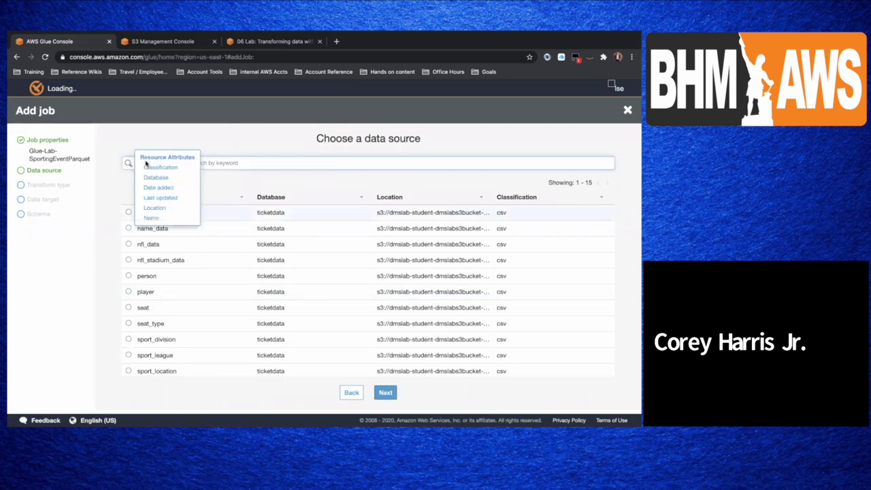
{"action": "type", "text": "sport"}
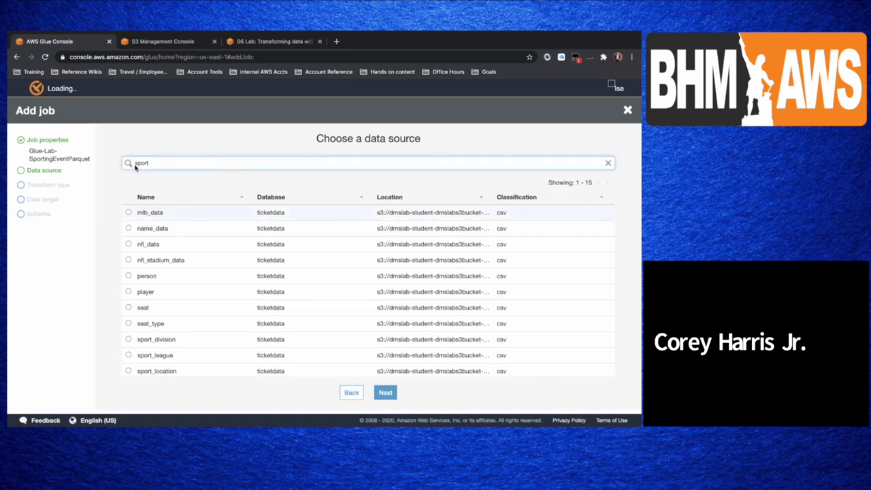
{"action": "type", "text": "ing"}
{"action": "key", "text": "Return"}
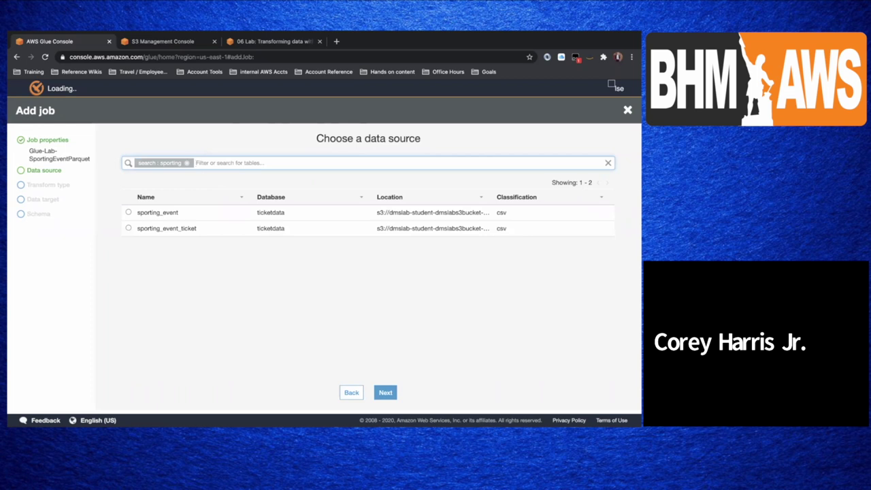
{"action": "left_click", "coordinate": [128, 212]}
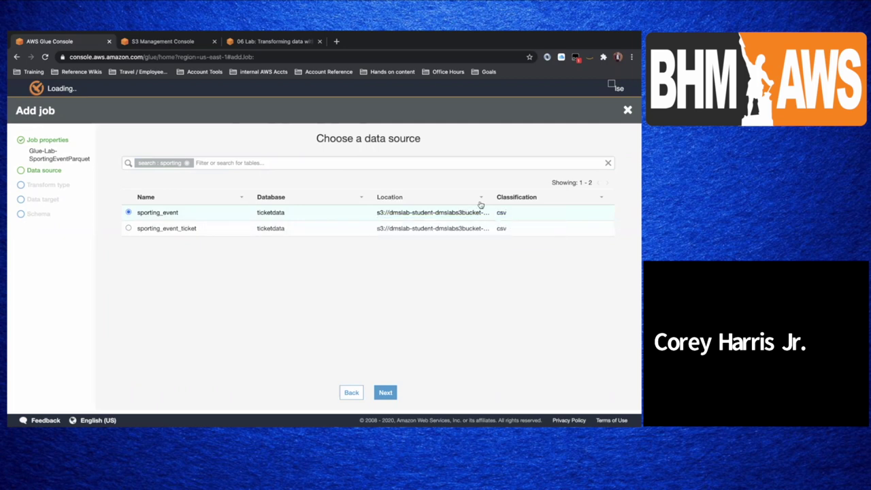
{"action": "left_click", "coordinate": [385, 392]}
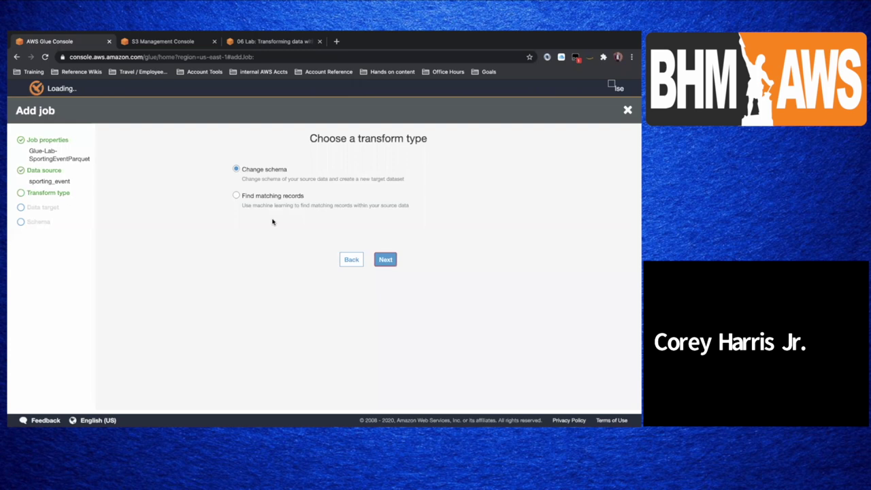
{"action": "left_click", "coordinate": [392, 259]}
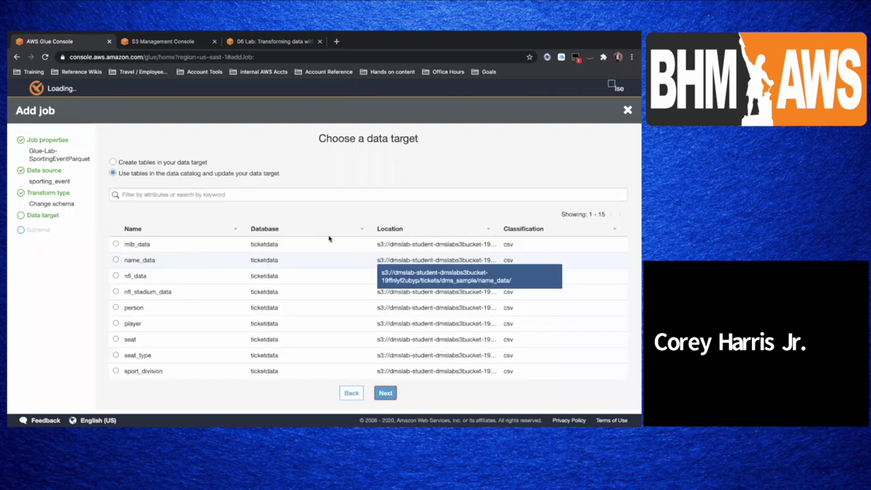
Step: Set the data target to create new tables in Amazon S3 in Parquet format
{"action": "left_click", "coordinate": [197, 162]}
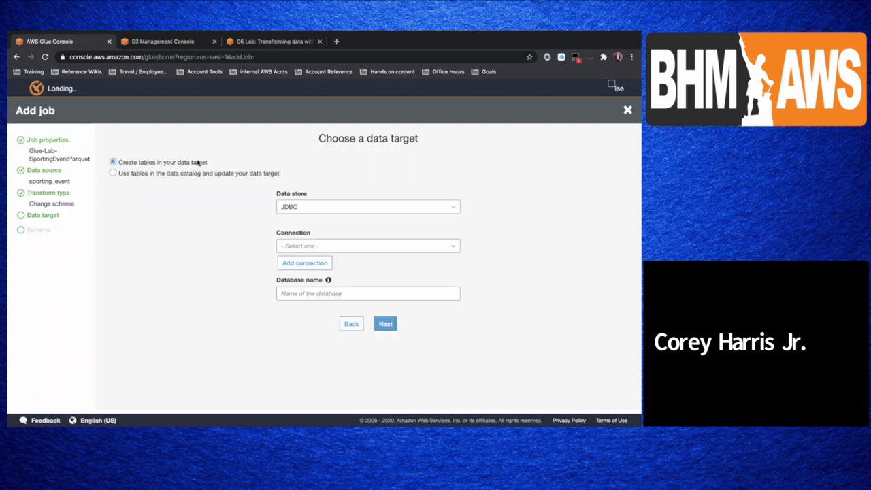
{"action": "left_click", "coordinate": [304, 208]}
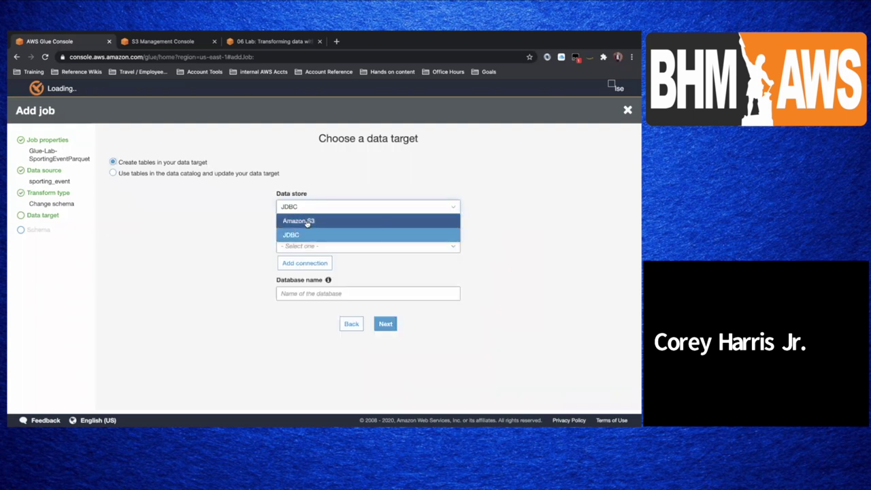
{"action": "left_click", "coordinate": [307, 223]}
{"action": "left_click", "coordinate": [304, 270]}
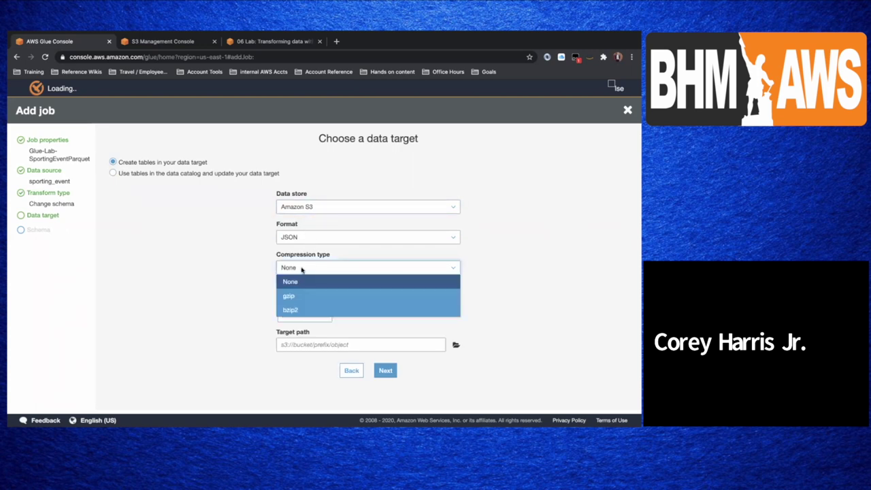
{"action": "left_click", "coordinate": [242, 260]}
{"action": "left_click", "coordinate": [286, 239]}
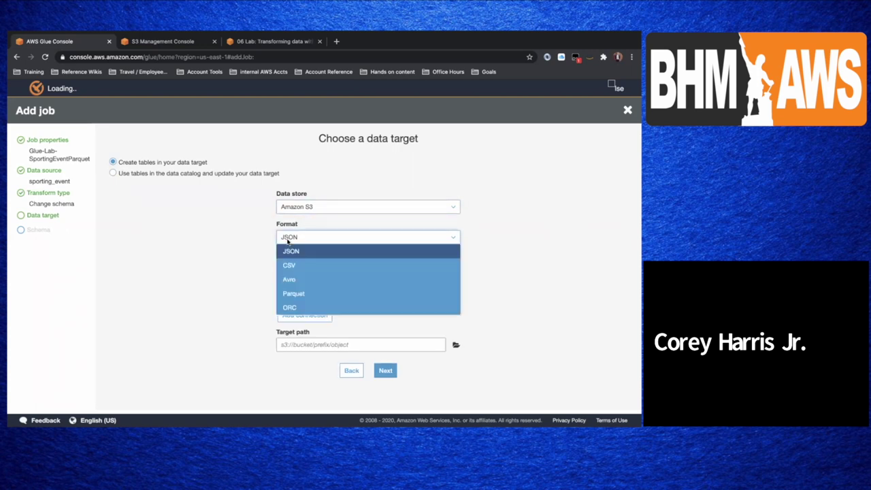
{"action": "left_click", "coordinate": [294, 294]}
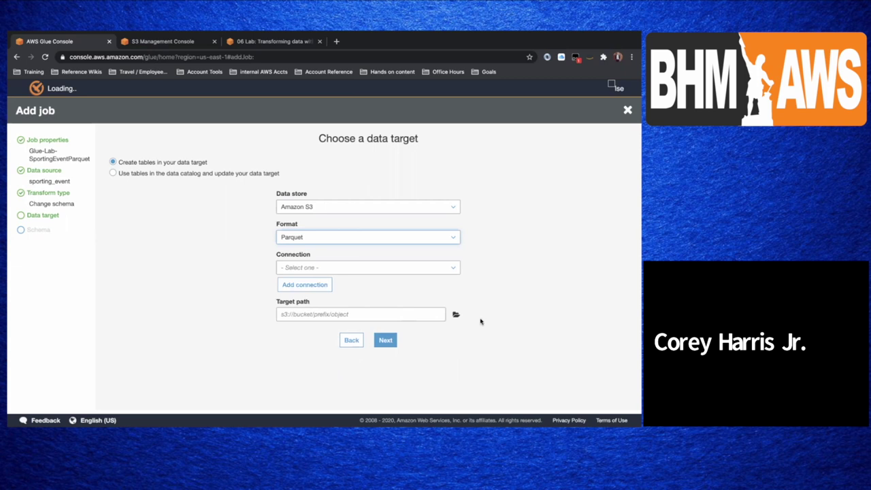
Step: Set the target path to tickets/dms_parquet/sporting_event in the dmslab-student-dmslabs3bucket bucket and continue to the column mapping
{"action": "left_click", "coordinate": [456, 315]}
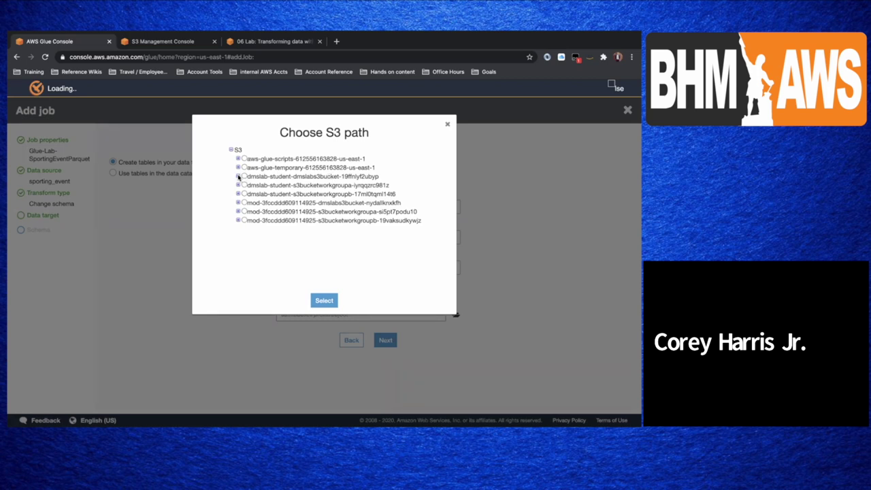
{"action": "left_click", "coordinate": [238, 176]}
{"action": "left_click", "coordinate": [245, 185]}
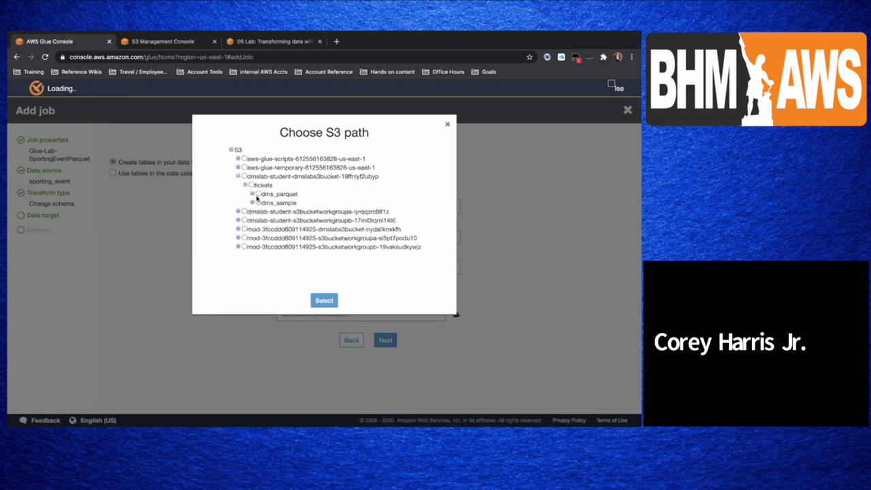
{"action": "left_click", "coordinate": [253, 195]}
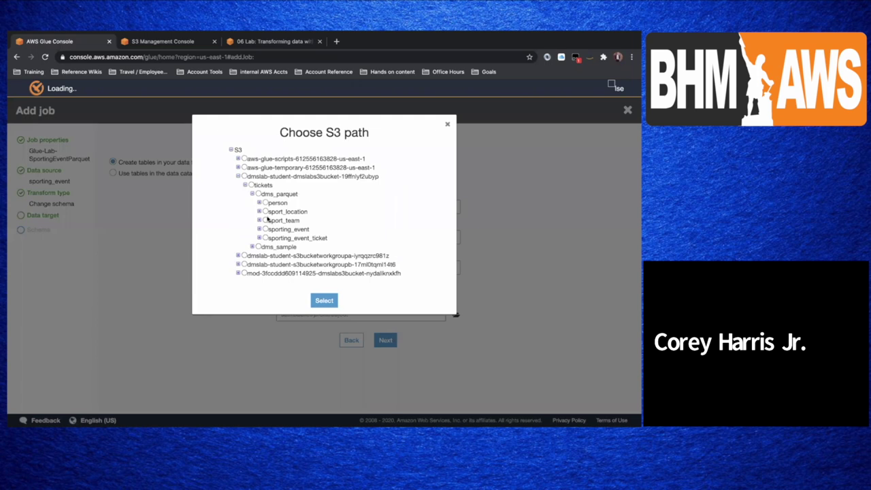
{"action": "left_click", "coordinate": [265, 230]}
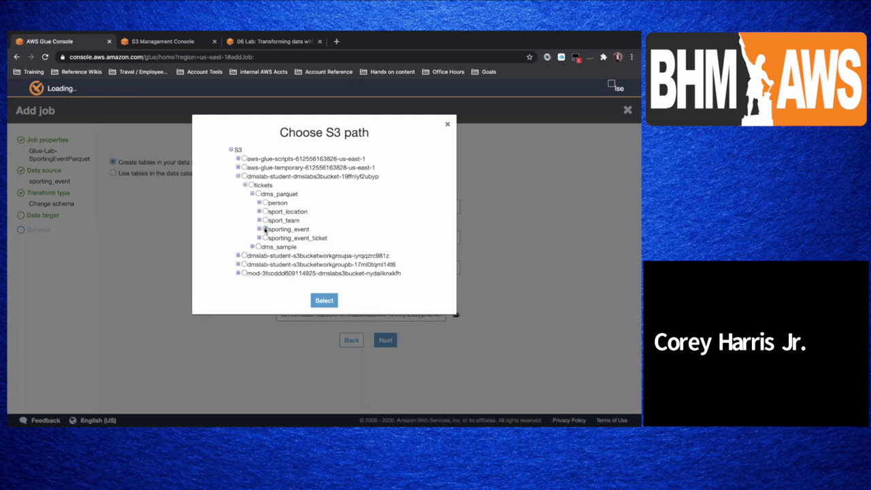
{"action": "left_click", "coordinate": [325, 302]}
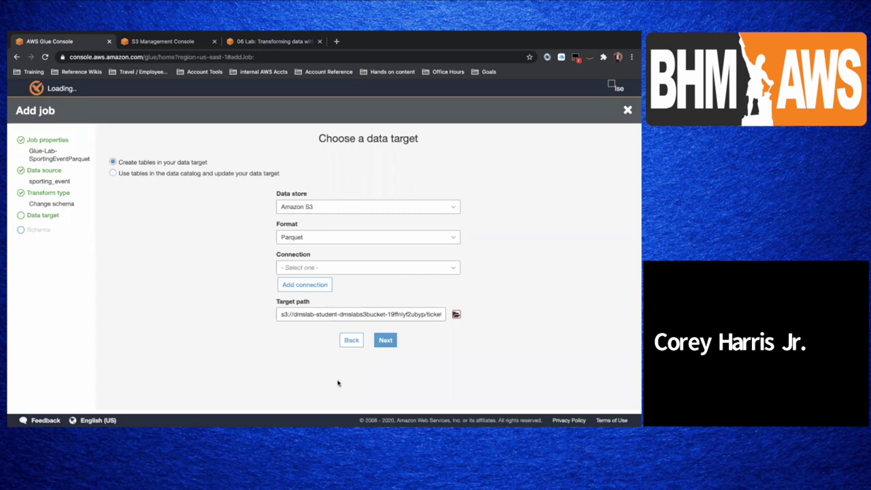
{"action": "left_click", "coordinate": [385, 340]}
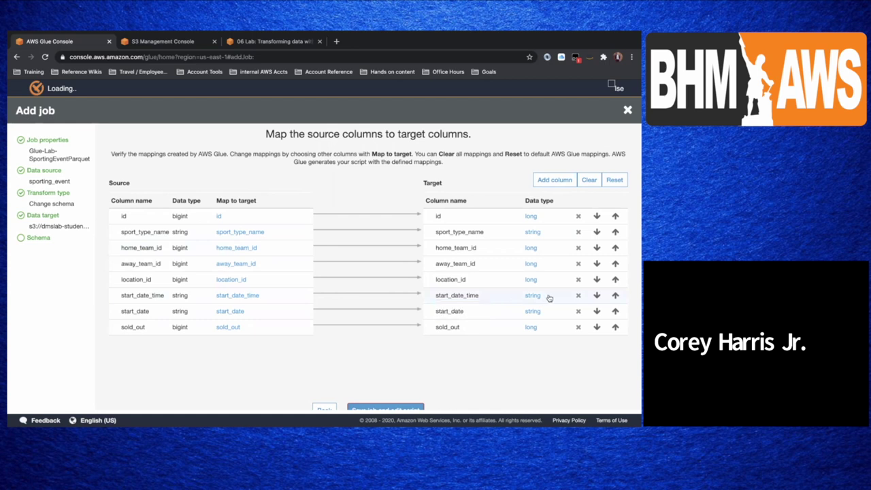
Step: Change the target data type of the start_date_time column to timestamp
{"action": "left_click", "coordinate": [457, 295]}
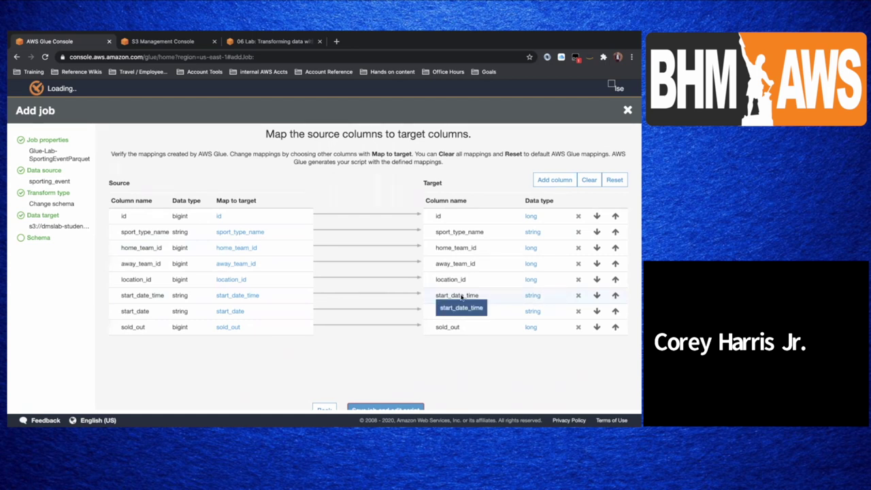
{"action": "left_click", "coordinate": [531, 296]}
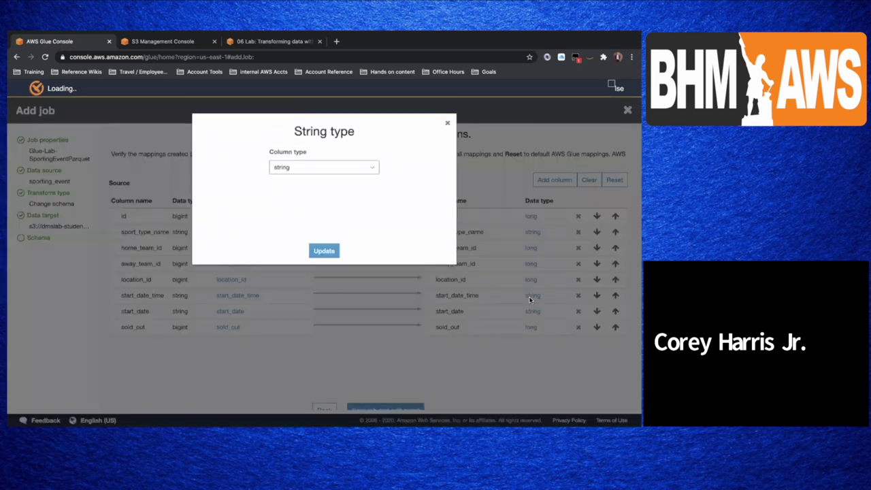
{"action": "left_click", "coordinate": [350, 173]}
{"action": "left_click", "coordinate": [332, 216]}
{"action": "left_click", "coordinate": [325, 252]}
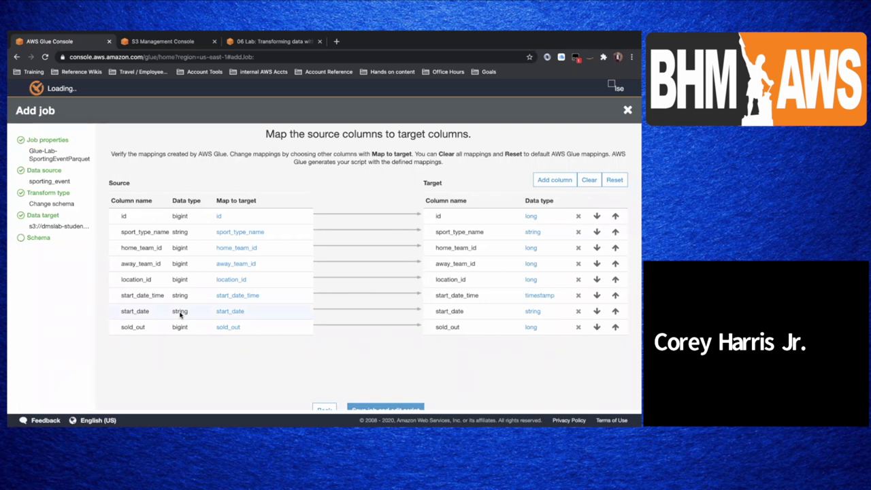
Step: Change the target data type of the start_date column to date, and save the job to open its script
{"action": "left_click", "coordinate": [535, 313]}
{"action": "left_click", "coordinate": [361, 170]}
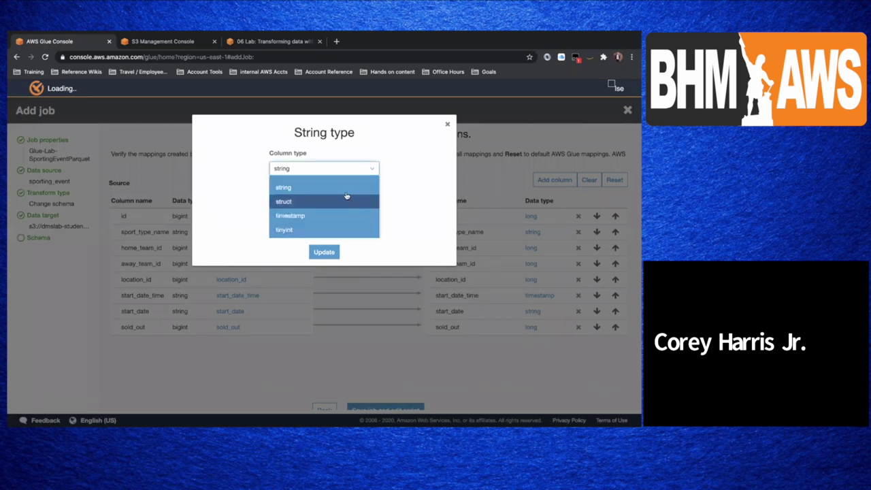
{"action": "scroll", "coordinate": [345, 192], "scroll_direction": "up", "scroll_amount": 3}
{"action": "scroll", "coordinate": [345, 188], "scroll_direction": "up", "scroll_amount": 5}
{"action": "left_click", "coordinate": [311, 182]}
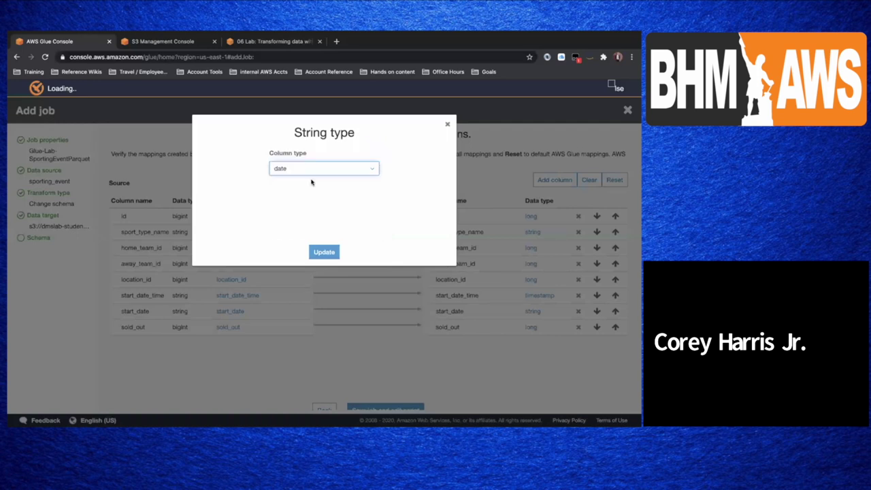
{"action": "left_click", "coordinate": [324, 252]}
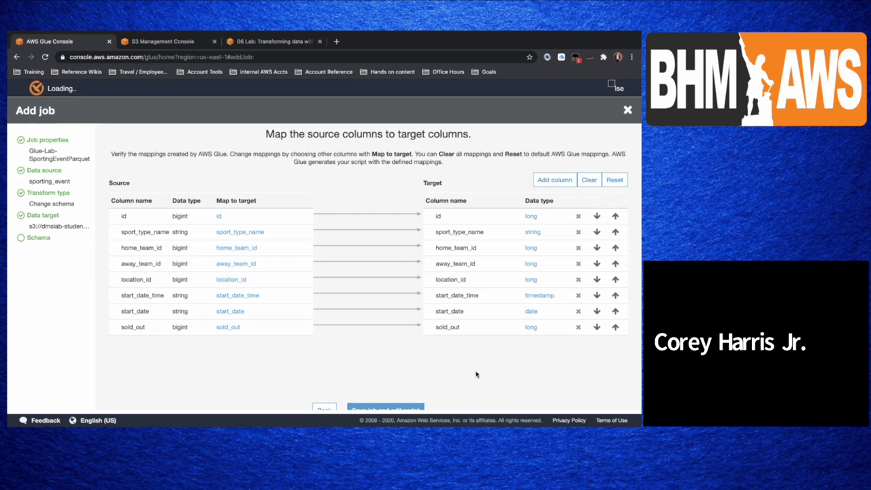
{"action": "scroll", "coordinate": [477, 374], "scroll_direction": "down", "scroll_amount": 1}
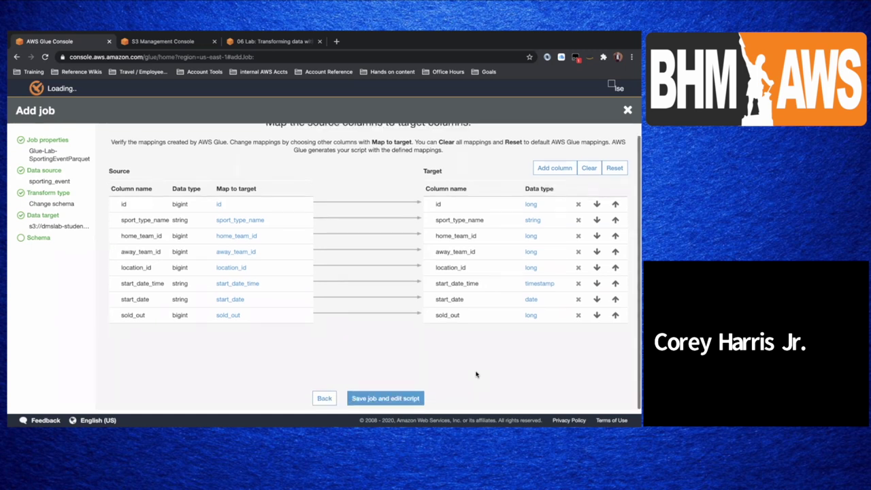
{"action": "left_click", "coordinate": [399, 400]}
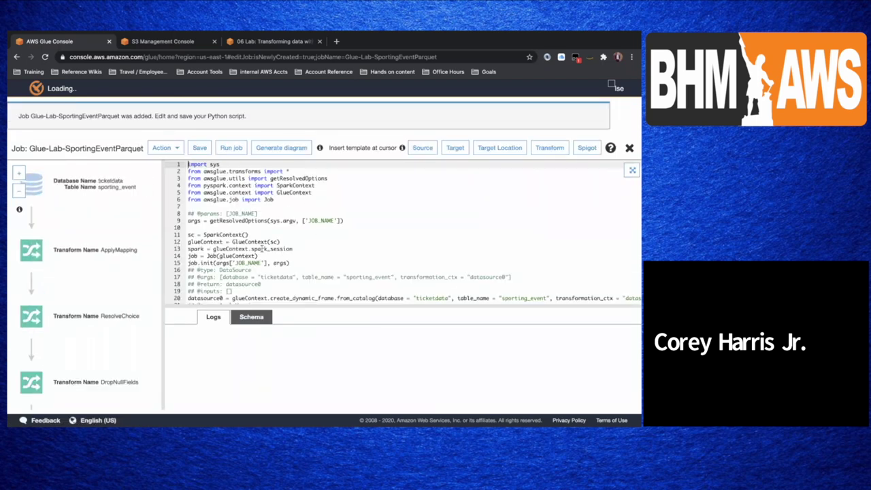
Step: Run the Glue-Lab-SportingEventParquet job with its default parameters and show its run history in the jobs list
{"action": "scroll", "coordinate": [295, 268], "scroll_direction": "down", "scroll_amount": 3}
{"action": "scroll", "coordinate": [295, 269], "scroll_direction": "down", "scroll_amount": 5}
{"action": "scroll", "coordinate": [294, 267], "scroll_direction": "down", "scroll_amount": 5}
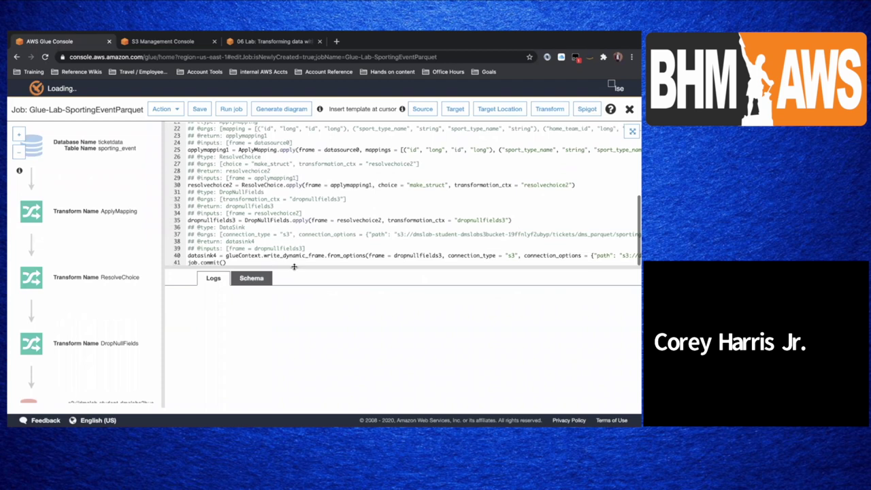
{"action": "scroll", "coordinate": [297, 290], "scroll_direction": "up", "scroll_amount": 1}
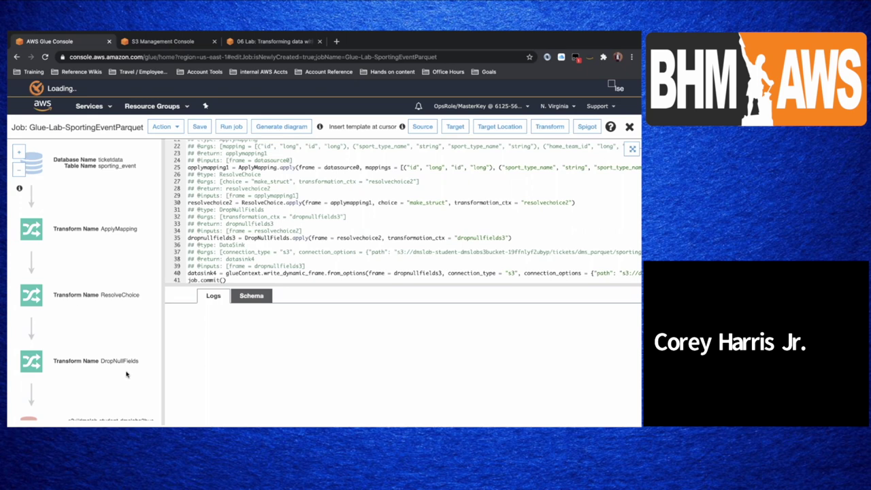
{"action": "scroll", "coordinate": [102, 360], "scroll_direction": "down", "scroll_amount": 2}
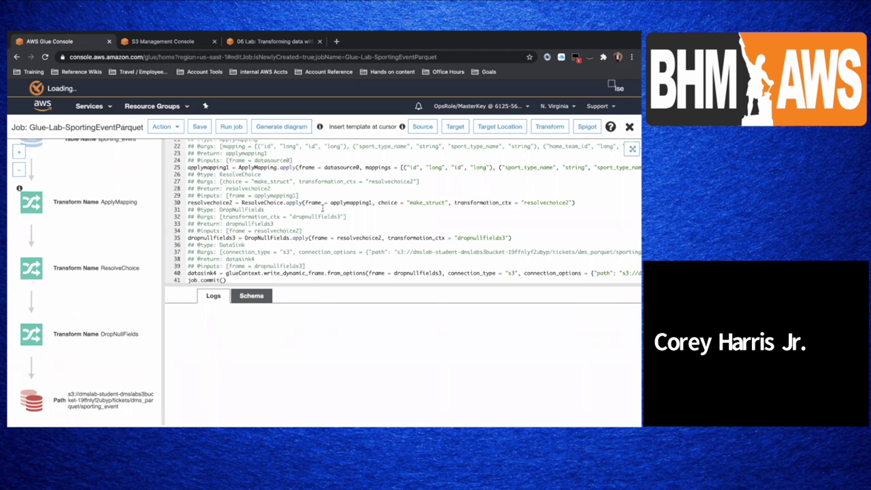
{"action": "left_click", "coordinate": [225, 128]}
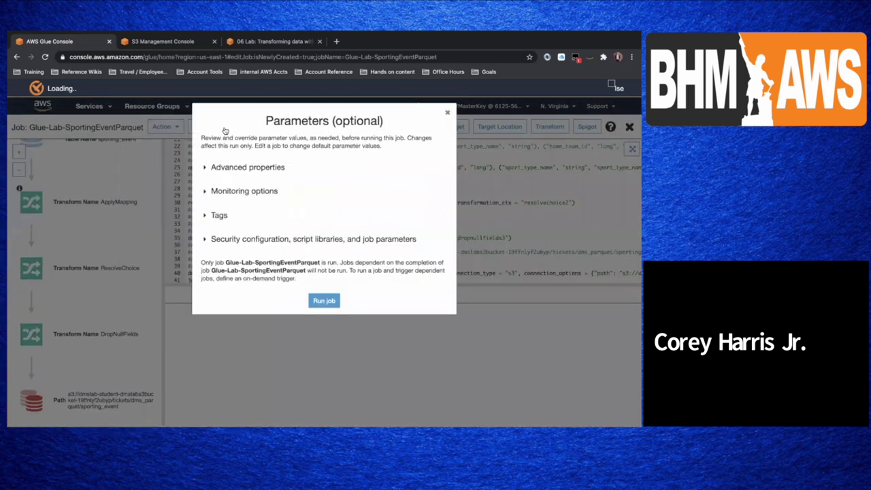
{"action": "left_click", "coordinate": [324, 313]}
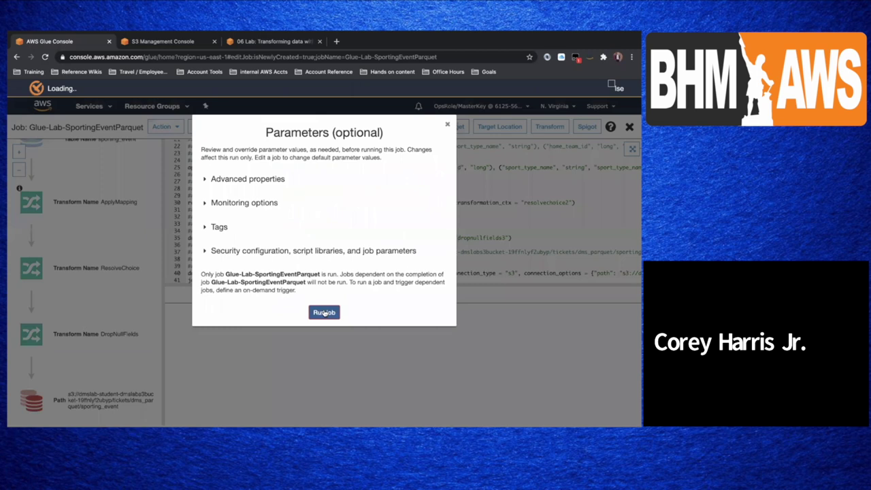
{"action": "left_click", "coordinate": [629, 127]}
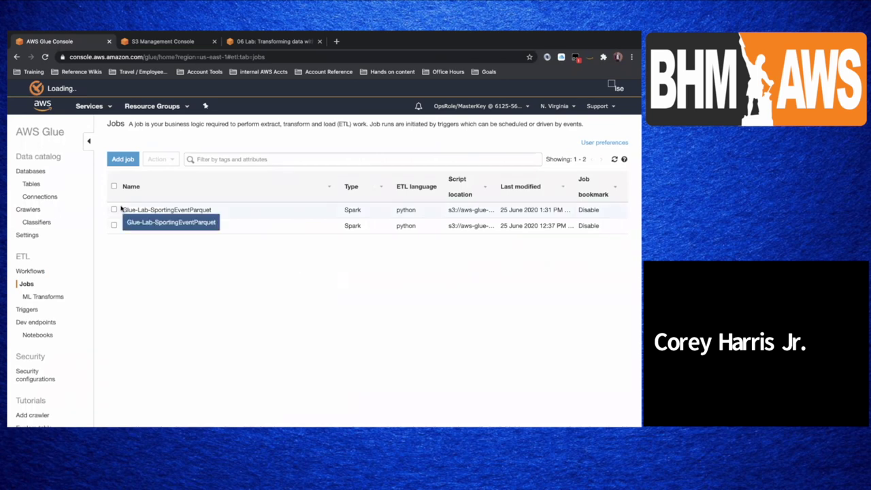
{"action": "left_click", "coordinate": [183, 212]}
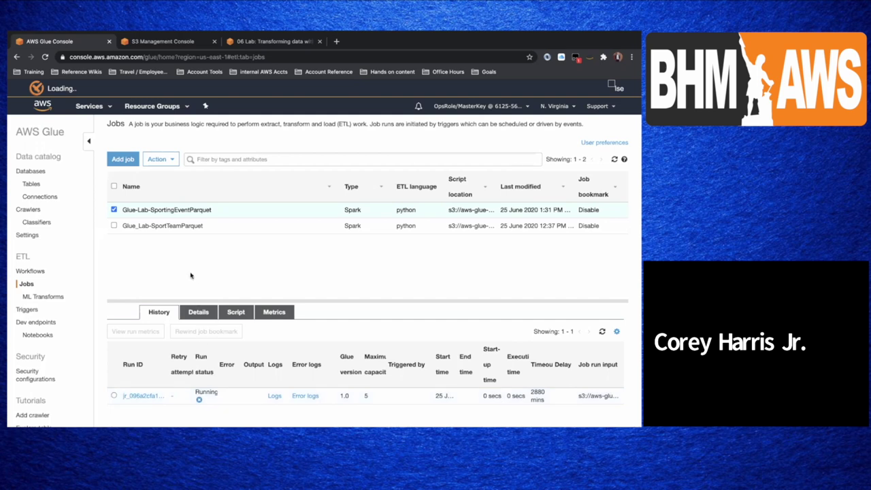
Step: Add a new Glue job named Glue-Lab-SportingEventTicketParquet
{"action": "left_click", "coordinate": [122, 158]}
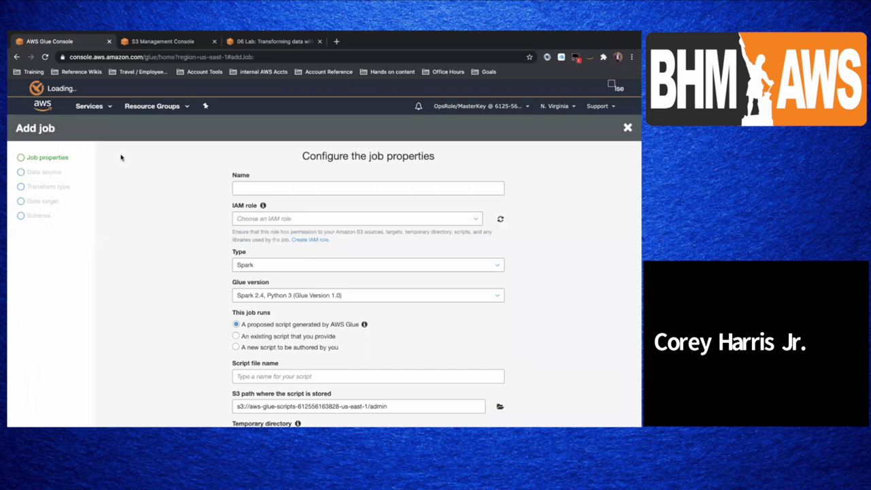
{"action": "left_click", "coordinate": [244, 188]}
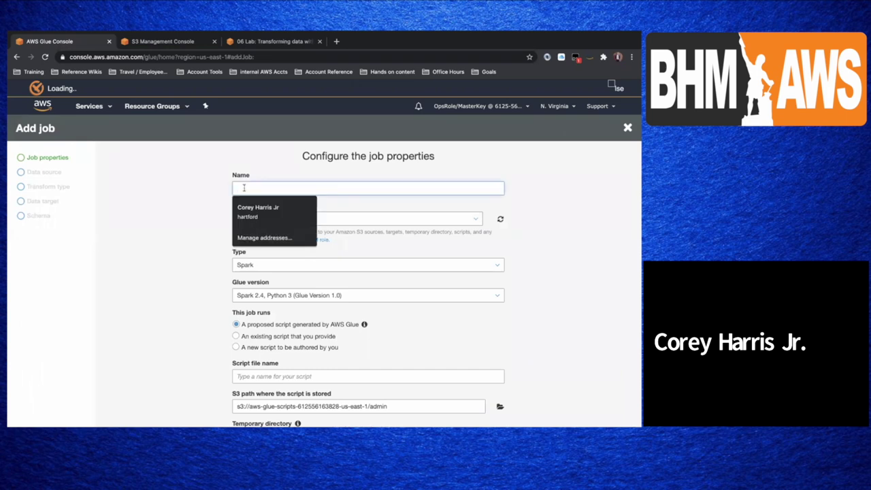
{"action": "type", "text": "Glue0"}
{"action": "key", "text": "BackSpace"}
{"action": "type", "text": "-Lab-SportingEvent"}
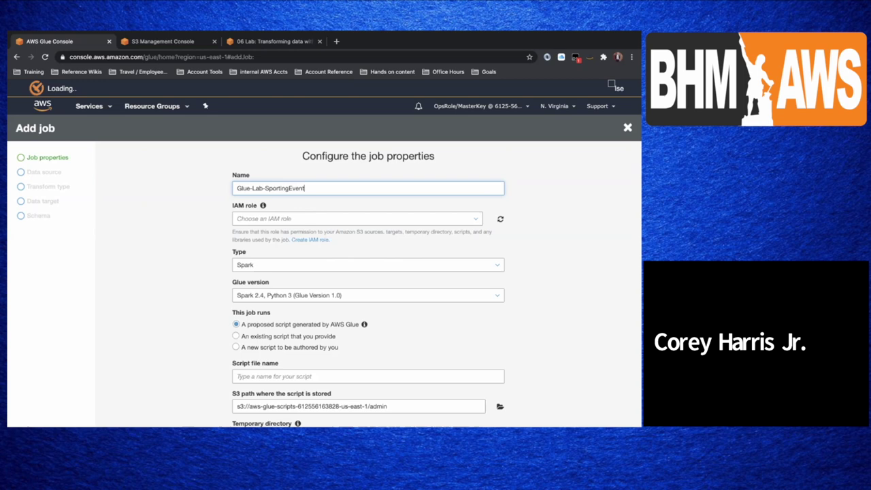
{"action": "type", "text": "TicketParquet"}
{"action": "key", "text": "Tab"}
Step: Assign the dmslab-student-GlueLabRole IAM role to the job, keep the other job properties, and continue to the data source
{"action": "left_click", "coordinate": [259, 219]}
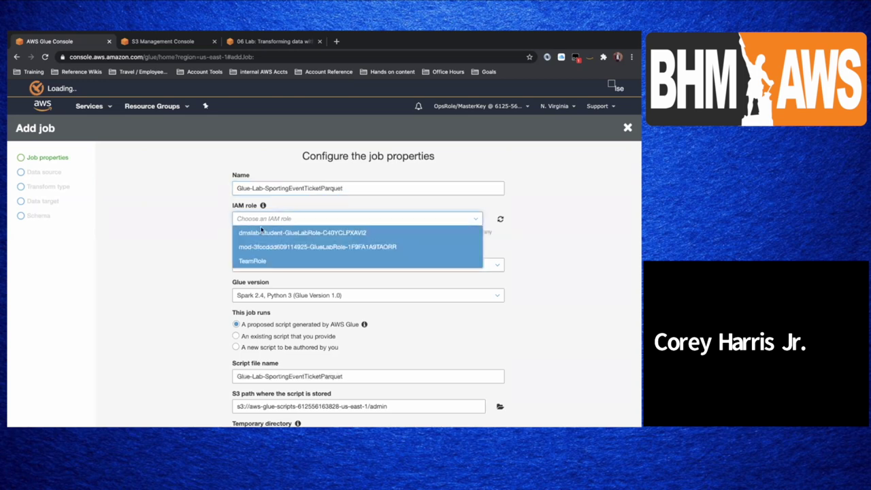
{"action": "left_click", "coordinate": [262, 235]}
{"action": "scroll", "coordinate": [270, 332], "scroll_direction": "down", "scroll_amount": 3}
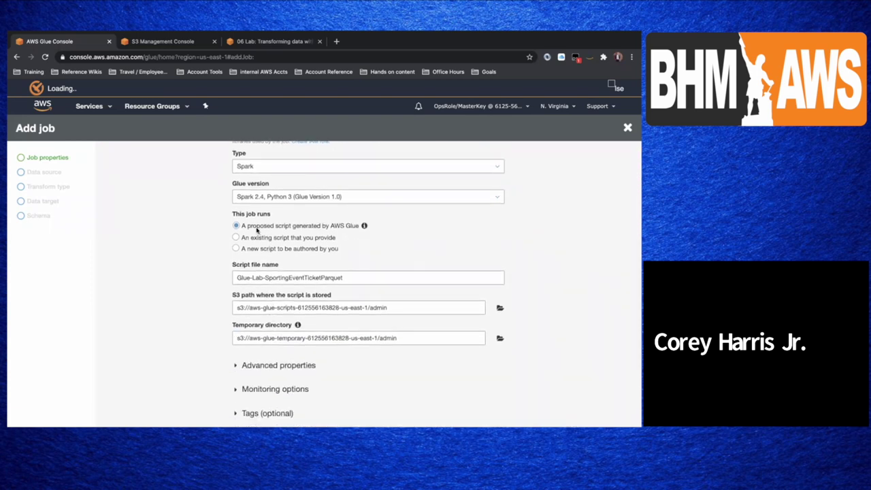
{"action": "scroll", "coordinate": [330, 290], "scroll_direction": "down", "scroll_amount": 1}
{"action": "scroll", "coordinate": [330, 290], "scroll_direction": "down", "scroll_amount": 2}
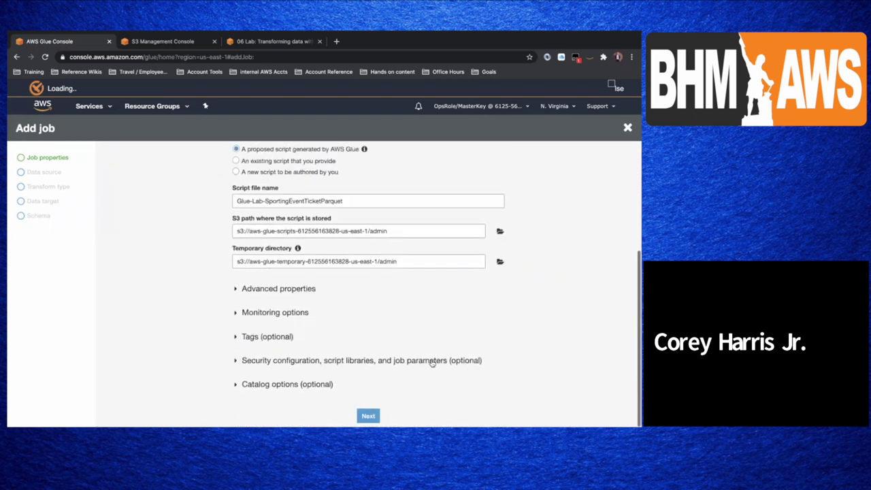
{"action": "left_click", "coordinate": [370, 416]}
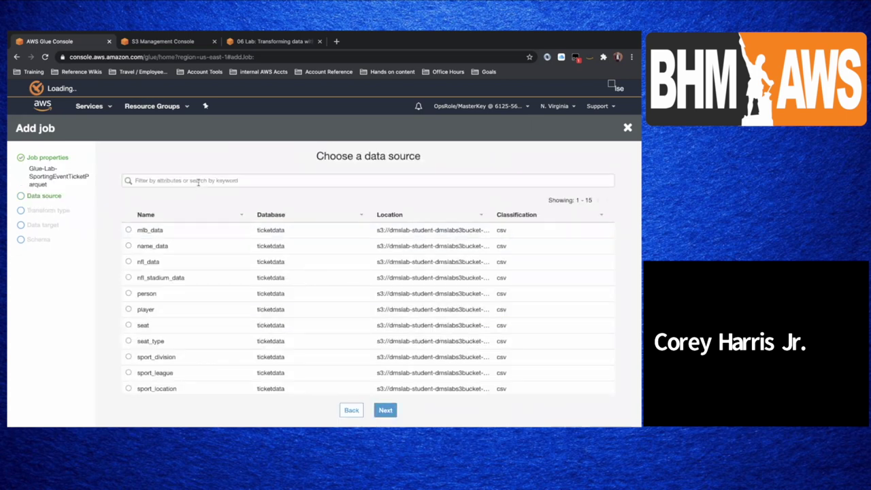
Step: Find and choose the sporting_event_ticket table as the data source, and accept Change schema as the transform type
{"action": "left_click", "coordinate": [199, 181]}
{"action": "type", "text": "sport"}
{"action": "key", "text": "Return"}
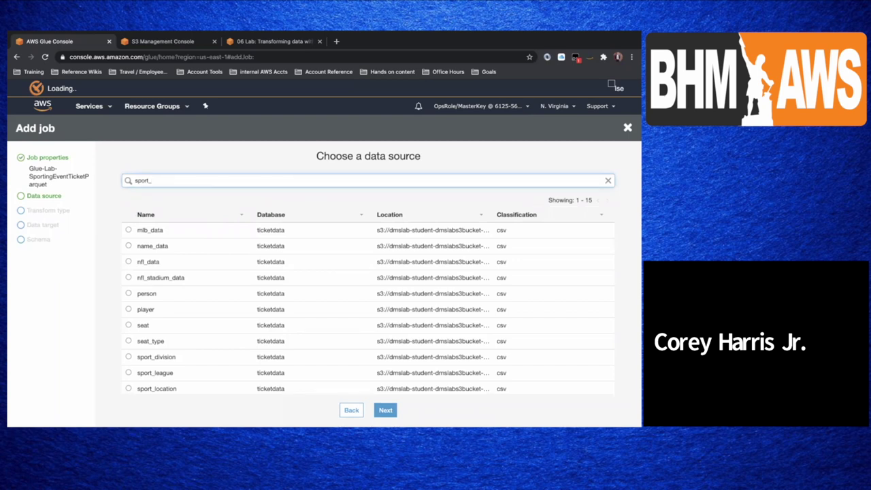
{"action": "type", "text": "ing_event_tick"}
{"action": "key", "text": "Return"}
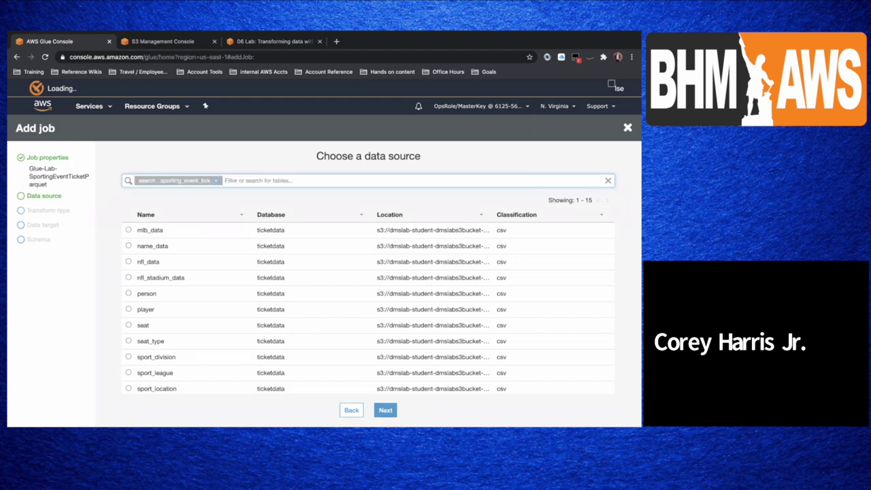
{"action": "left_click", "coordinate": [128, 230]}
{"action": "left_click", "coordinate": [385, 410]}
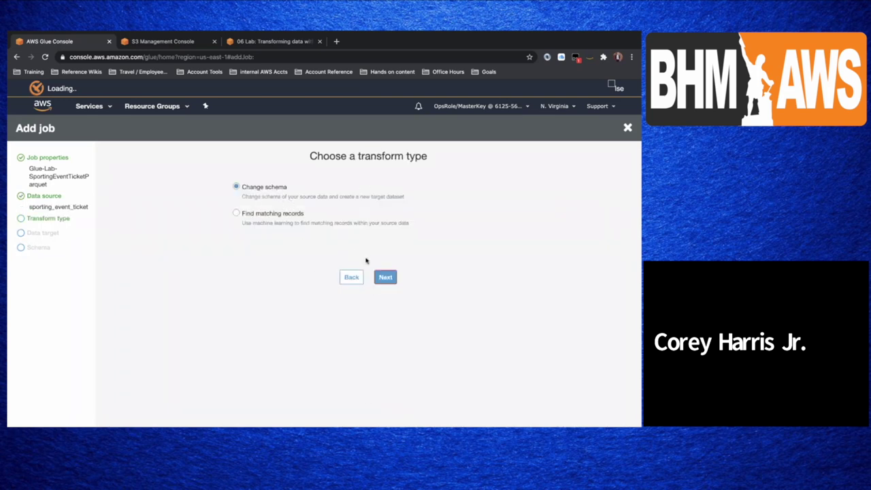
{"action": "left_click", "coordinate": [385, 277]}
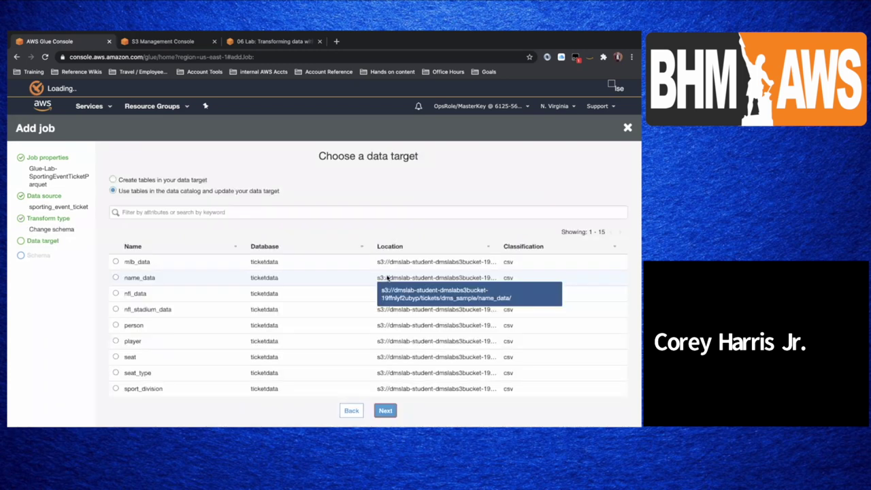
Step: Set the data target to create tables in Amazon S3 in Parquet format
{"action": "left_click", "coordinate": [180, 180]}
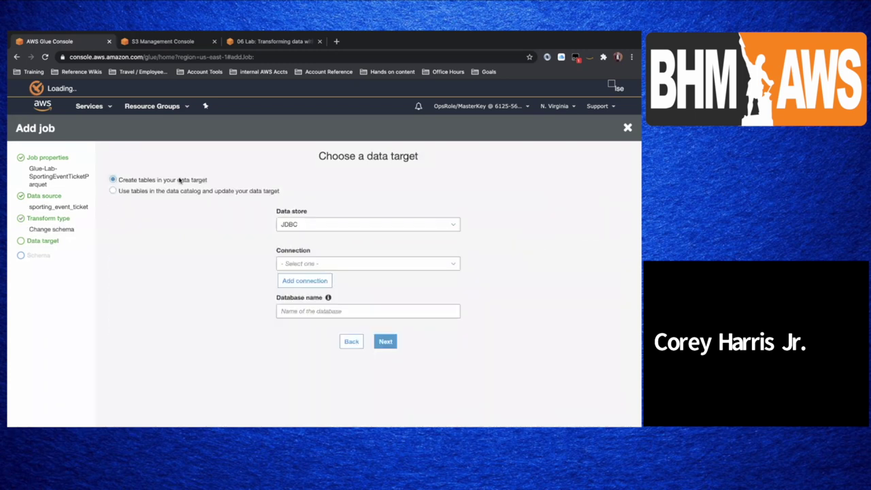
{"action": "left_click", "coordinate": [305, 224]}
{"action": "left_click", "coordinate": [304, 238]}
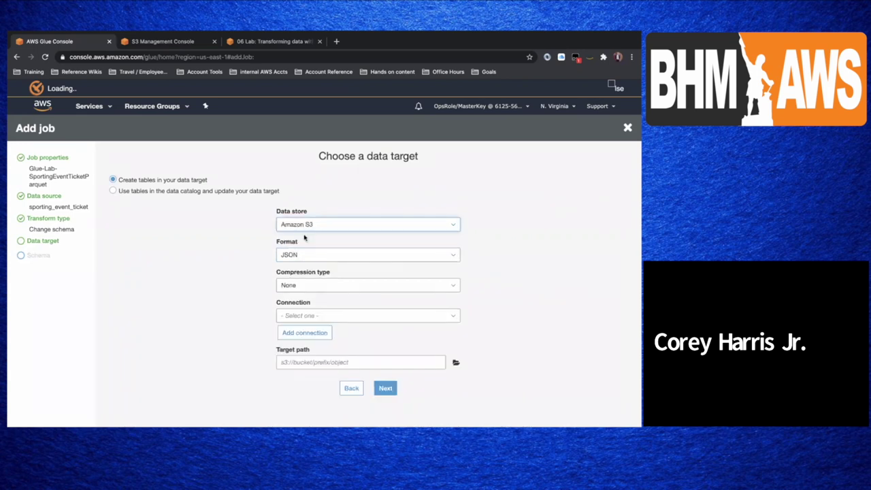
{"action": "left_click", "coordinate": [306, 288]}
{"action": "left_click", "coordinate": [257, 295]}
{"action": "left_click", "coordinate": [302, 256]}
{"action": "left_click", "coordinate": [302, 309]}
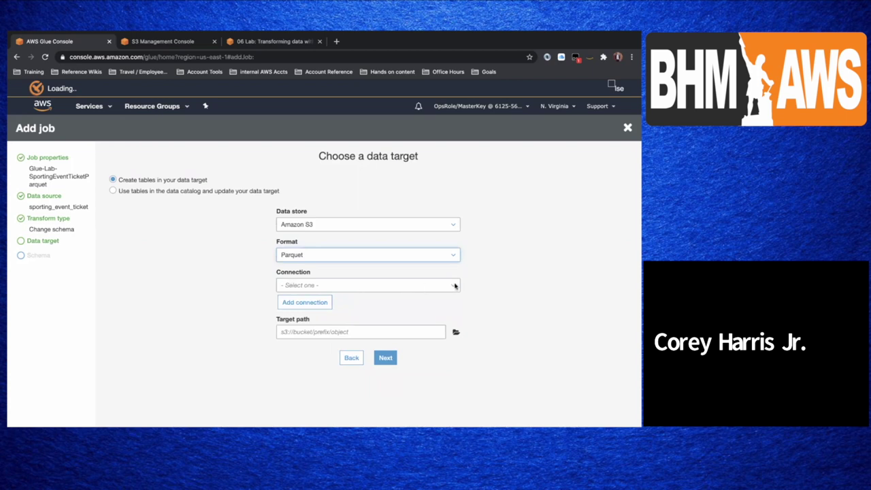
Step: Set the target path to tickets/dms_parquet/sporting_event_ticket in the dmslab-student-dmslabs3bucket bucket and continue to the column mapping
{"action": "left_click", "coordinate": [456, 331]}
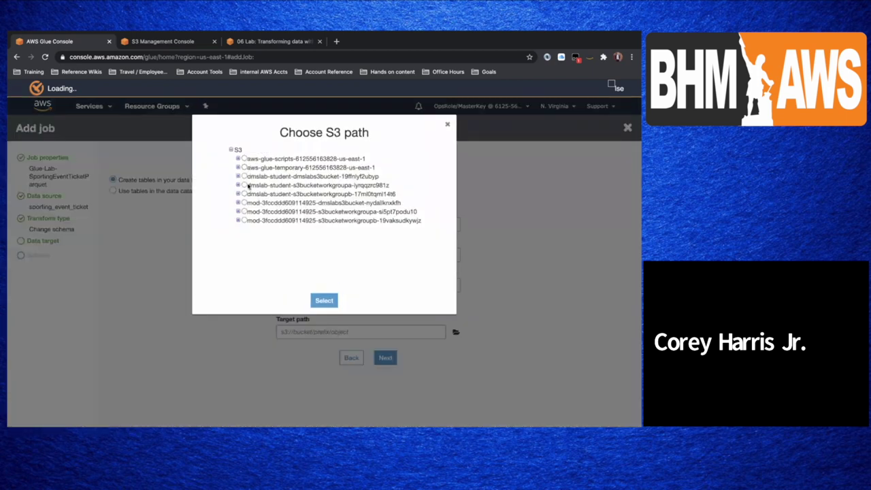
{"action": "left_click", "coordinate": [238, 176]}
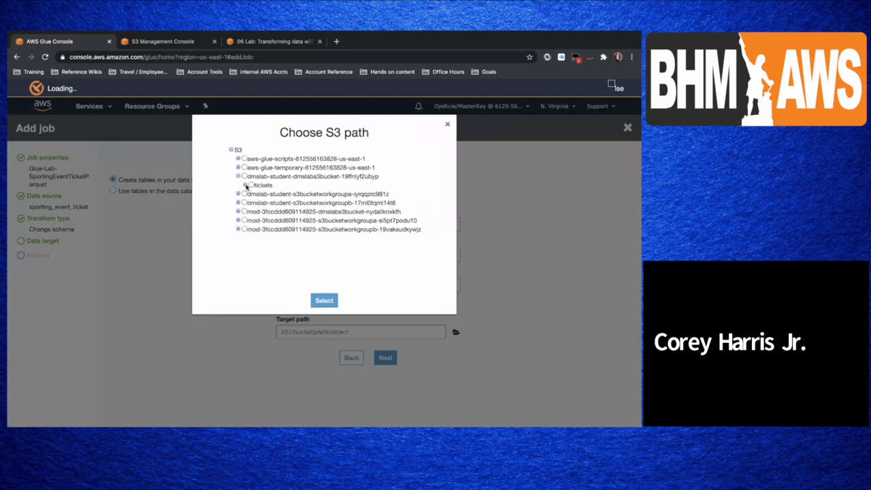
{"action": "left_click", "coordinate": [245, 185]}
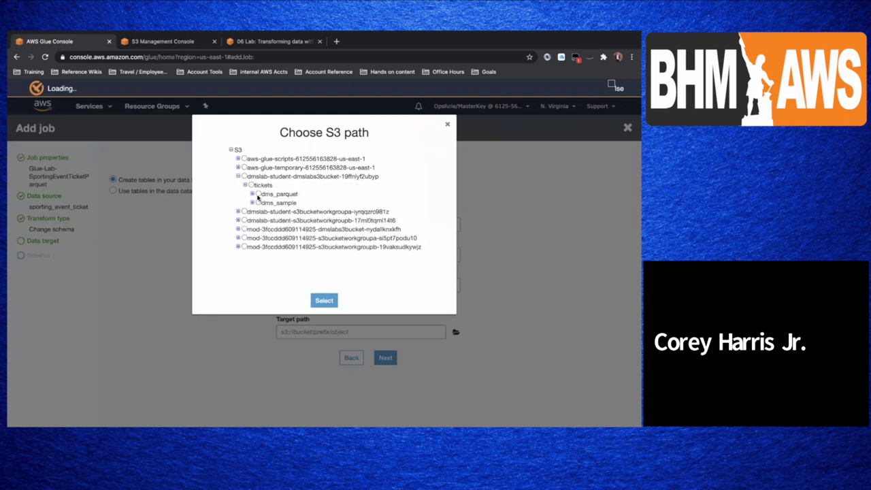
{"action": "left_click", "coordinate": [252, 194]}
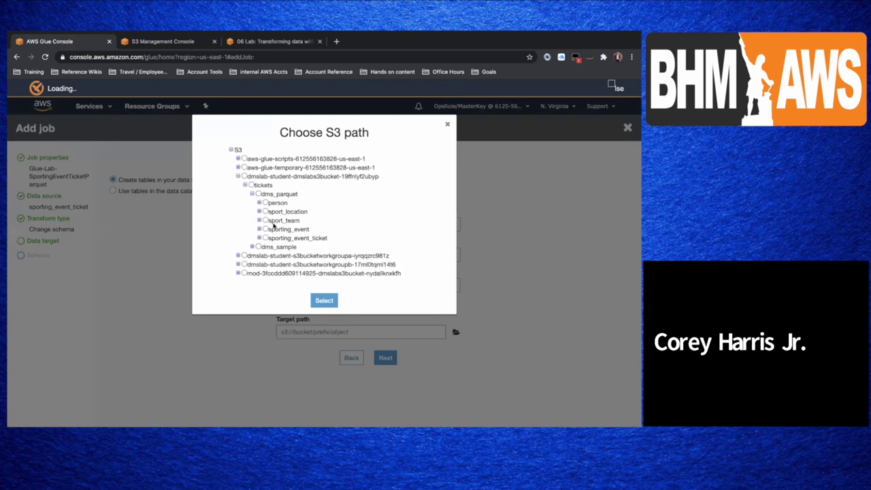
{"action": "left_click", "coordinate": [266, 238]}
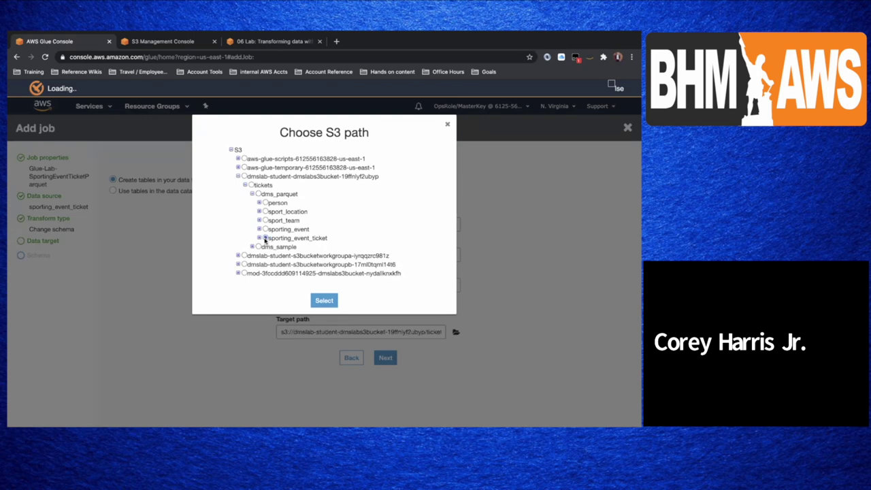
{"action": "left_click", "coordinate": [325, 300]}
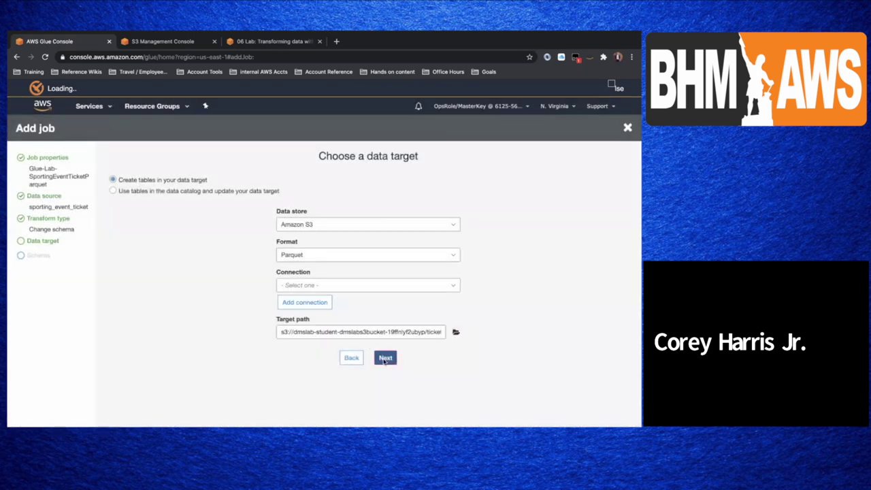
{"action": "left_click", "coordinate": [384, 359]}
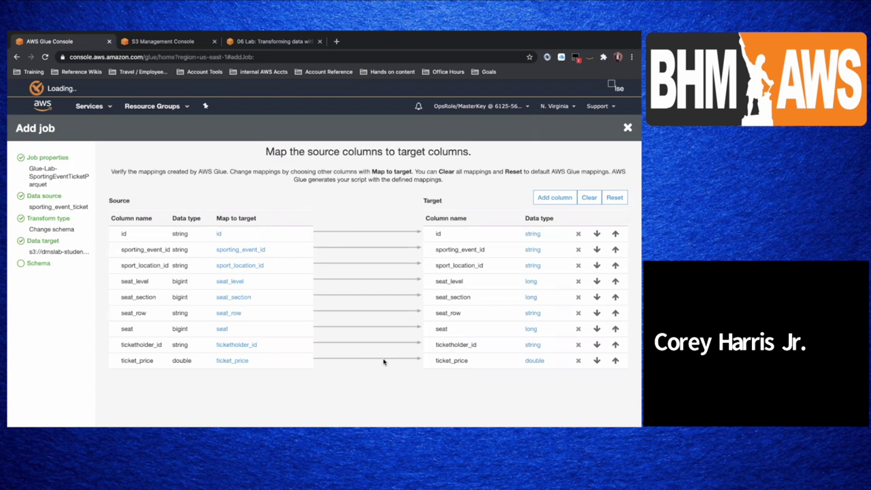
Step: Change the target data type of the id column to double
{"action": "left_click", "coordinate": [532, 233]}
{"action": "left_click", "coordinate": [357, 166]}
{"action": "scroll", "coordinate": [357, 165], "scroll_direction": "down", "scroll_amount": 2}
{"action": "key", "text": "Return"}
{"action": "left_click", "coordinate": [324, 252]}
Step: Change the target data type of the sporting_event_id column to double
{"action": "left_click", "coordinate": [541, 250]}
{"action": "left_click", "coordinate": [341, 168]}
{"action": "key", "text": "Down"}
{"action": "key", "text": "Down"}
{"action": "key", "text": "Return"}
{"action": "left_click", "coordinate": [325, 252]}
Step: Change the target data type of the ticketholder_id column to double, and save the job to review its generated script
{"action": "left_click", "coordinate": [528, 346]}
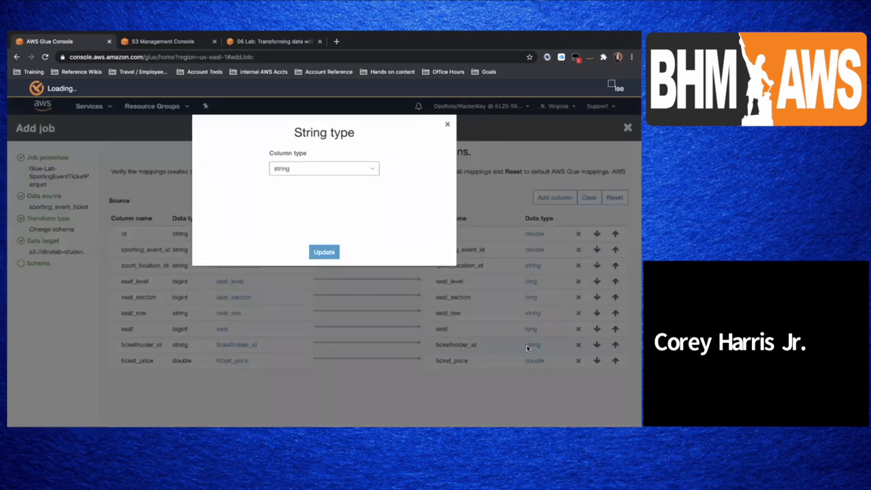
{"action": "left_click", "coordinate": [365, 168]}
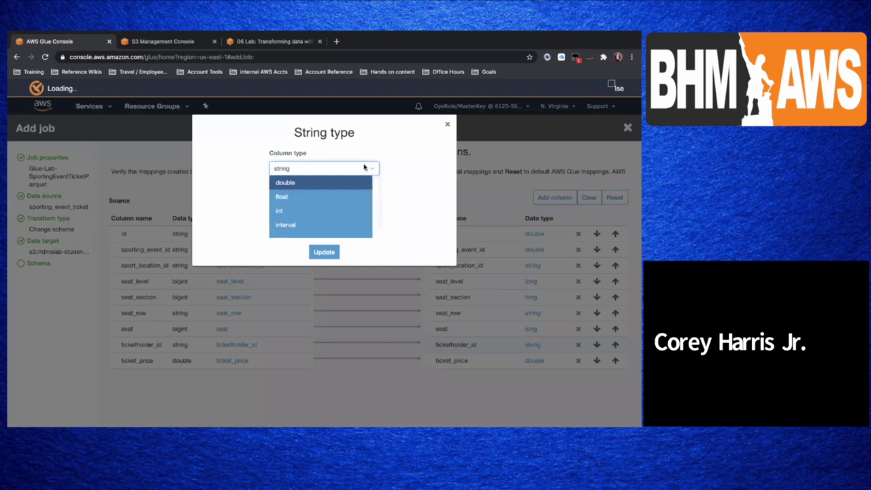
{"action": "key", "text": "Return"}
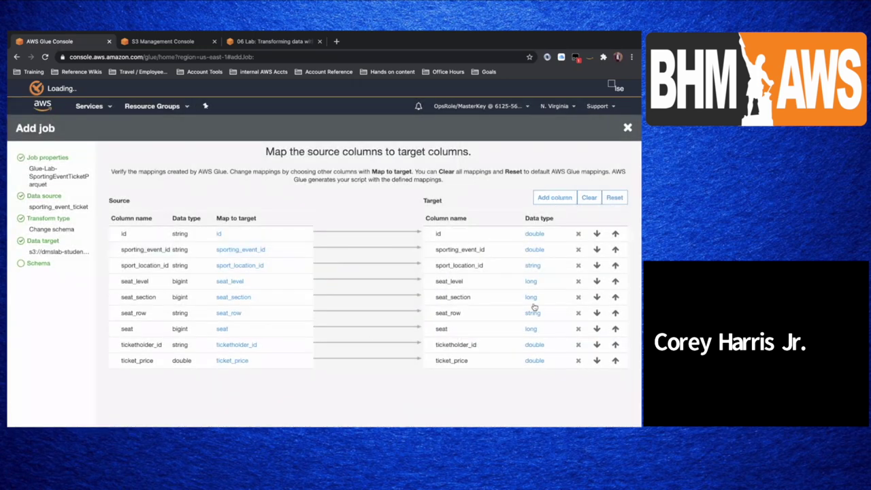
{"action": "scroll", "coordinate": [534, 307], "scroll_direction": "down", "scroll_amount": 1}
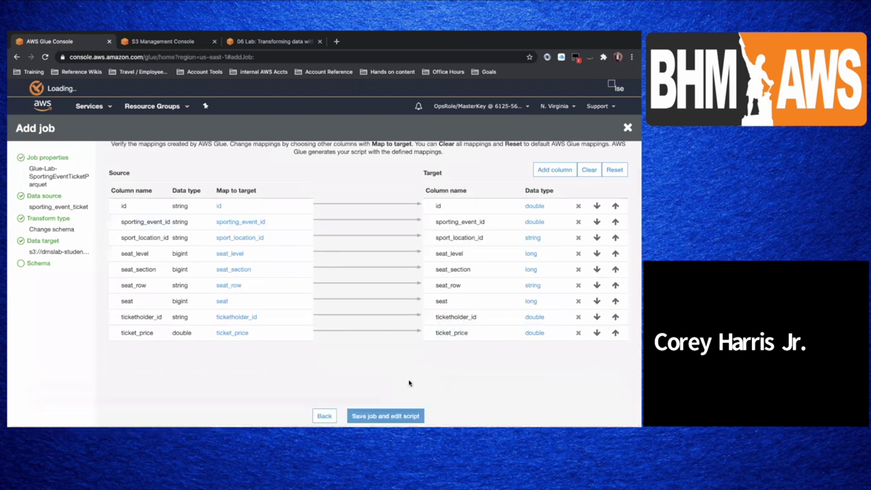
{"action": "left_click", "coordinate": [385, 416]}
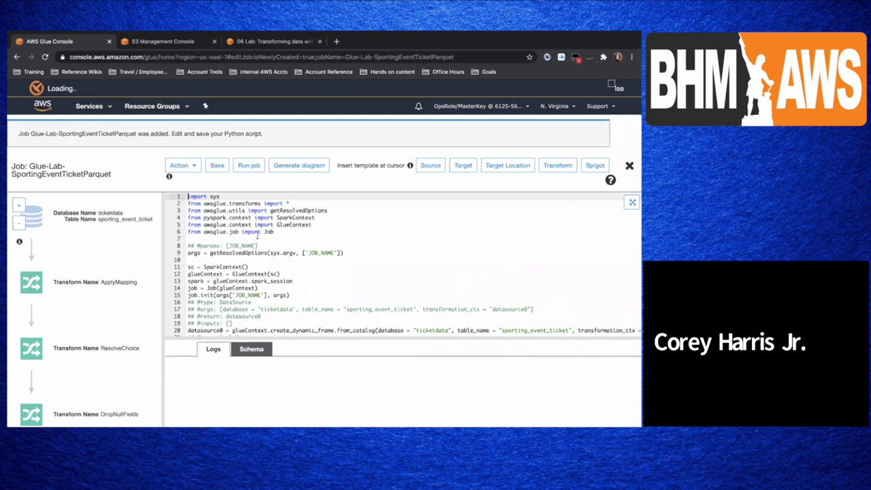
{"action": "scroll", "coordinate": [257, 234], "scroll_direction": "down", "scroll_amount": 5}
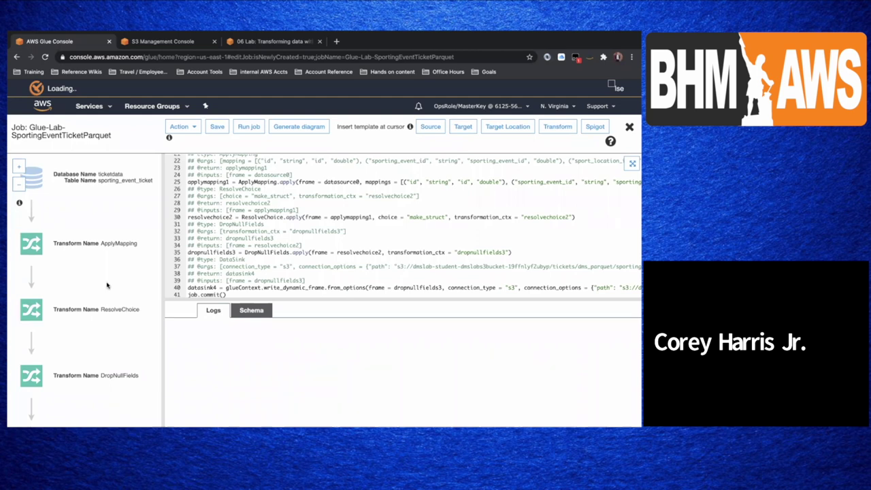
{"action": "scroll", "coordinate": [268, 254], "scroll_direction": "up", "scroll_amount": 5}
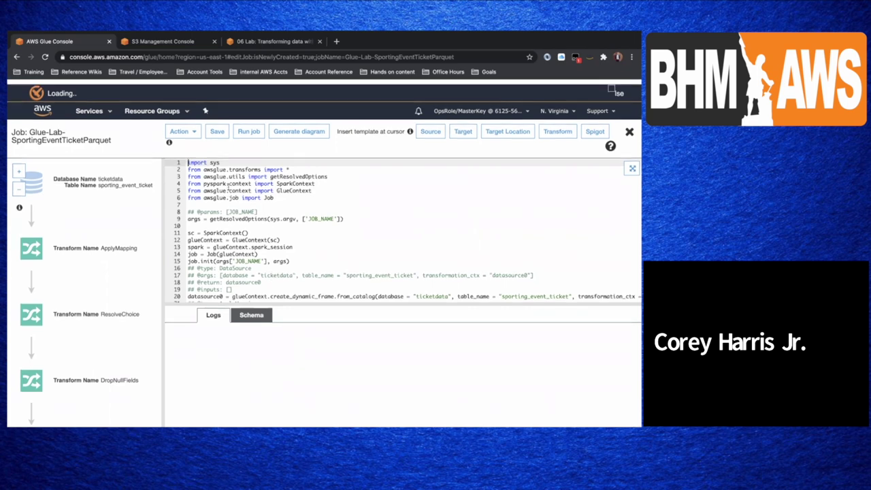
Step: Run the Glue-Lab-SportingEventTicketParquet job with default parameters, close its script editor, and view the Glue-Lab-SportingEventParquet job's run history
{"action": "left_click", "coordinate": [242, 132]}
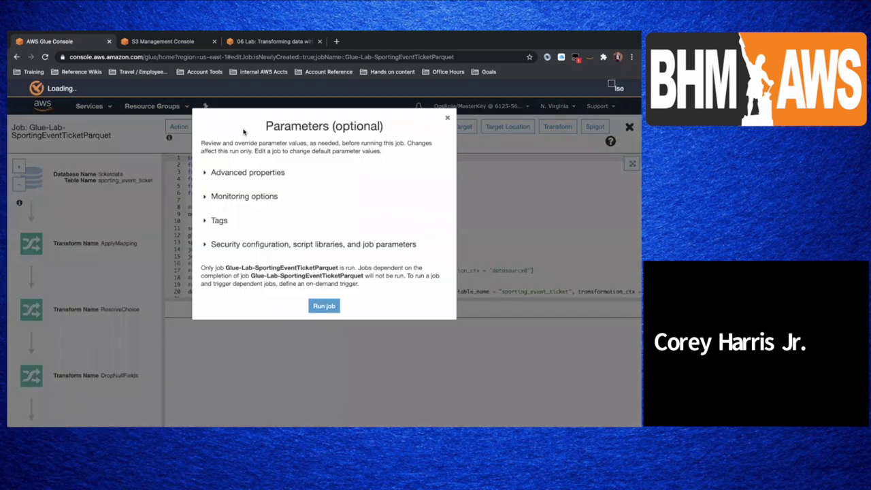
{"action": "left_click", "coordinate": [316, 311]}
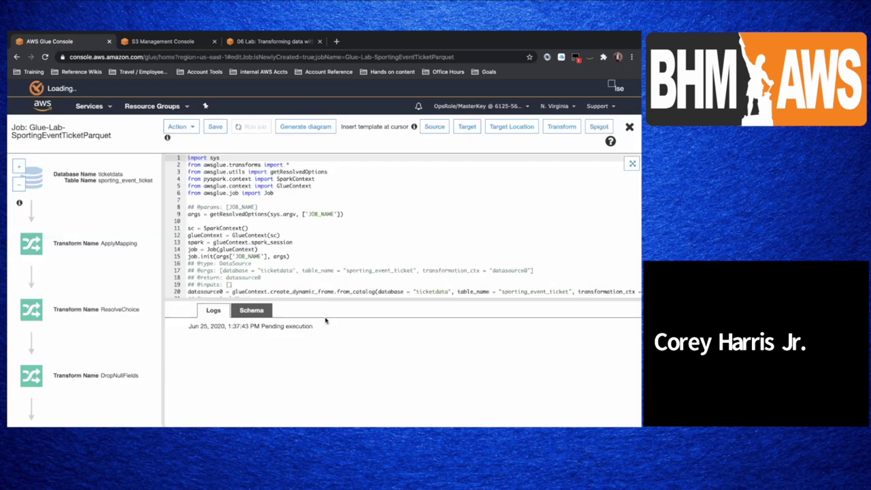
{"action": "left_click", "coordinate": [630, 128]}
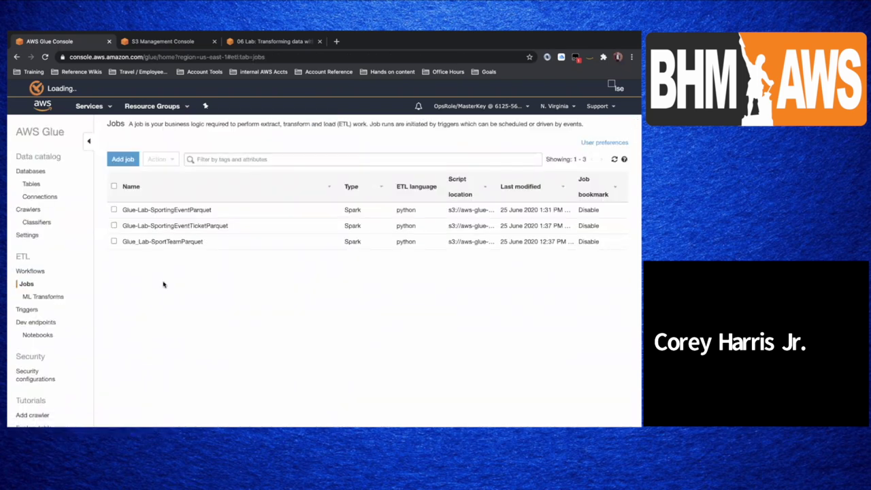
{"action": "left_click", "coordinate": [226, 216]}
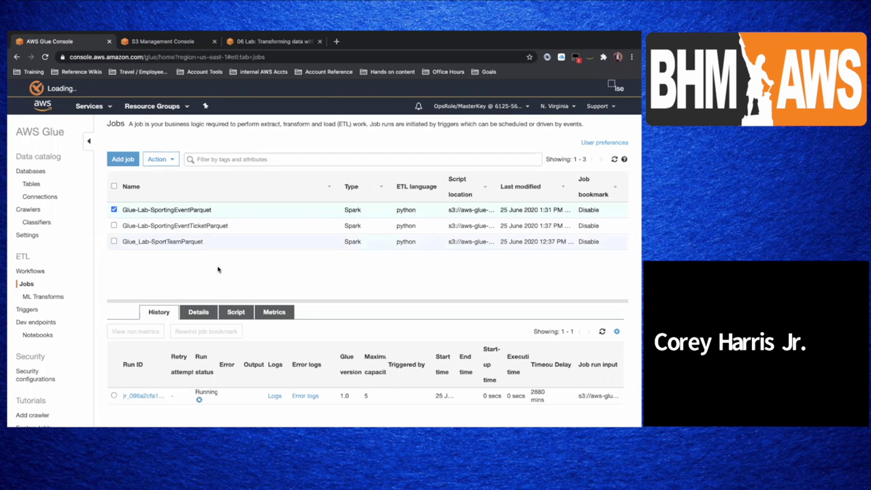
Step: Add a job named Glue-Lab-PersonParquet with the dmslab-student-GlueLabRole IAM role, and continue to the data source selection
{"action": "left_click", "coordinate": [123, 160]}
{"action": "left_click", "coordinate": [246, 187]}
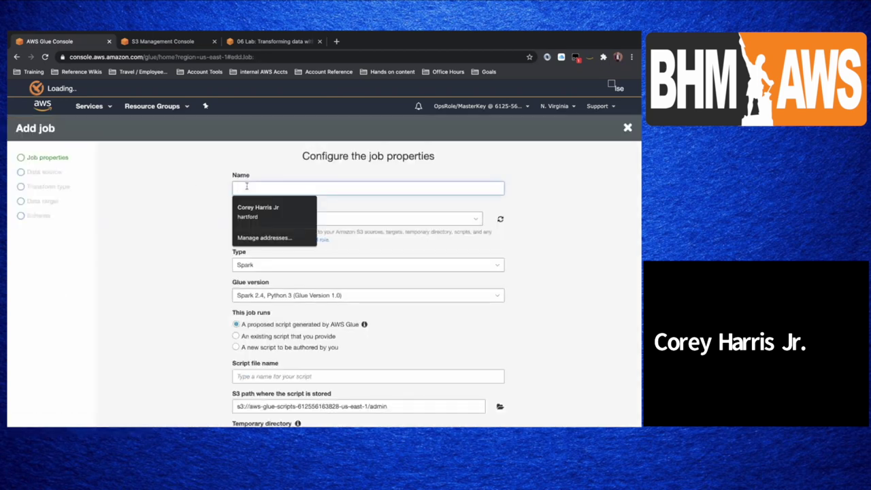
{"action": "type", "text": "Glue-Lab-Pe"}
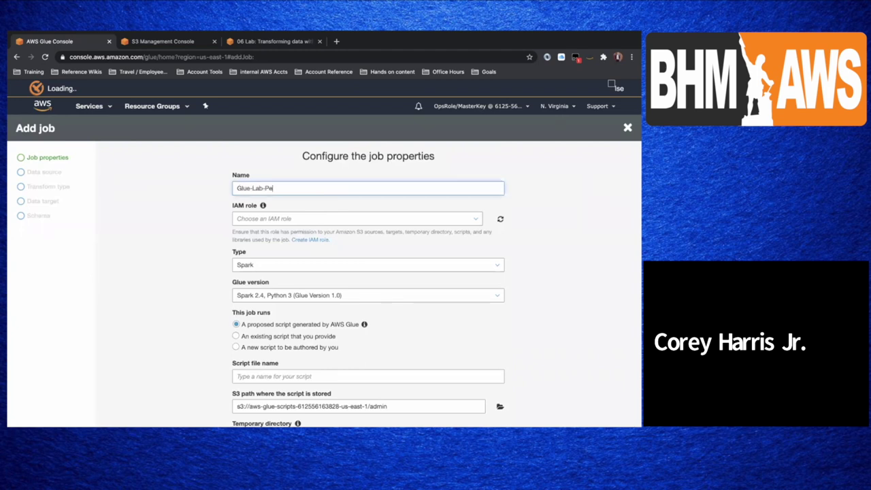
{"action": "type", "text": "rsonParquet"}
{"action": "key", "text": "Tab"}
{"action": "left_click", "coordinate": [270, 221]}
{"action": "left_click", "coordinate": [272, 233]}
{"action": "scroll", "coordinate": [203, 254], "scroll_direction": "down", "scroll_amount": 1}
{"action": "scroll", "coordinate": [203, 254], "scroll_direction": "down", "scroll_amount": 5}
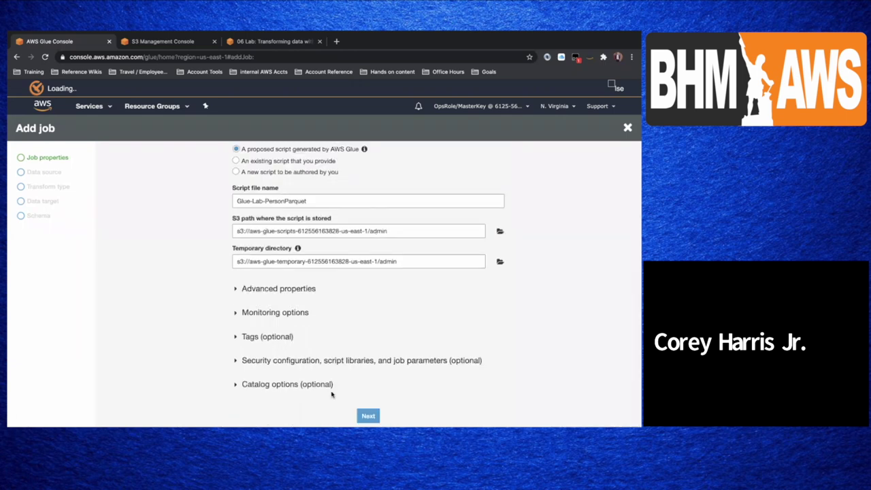
{"action": "left_click", "coordinate": [367, 416]}
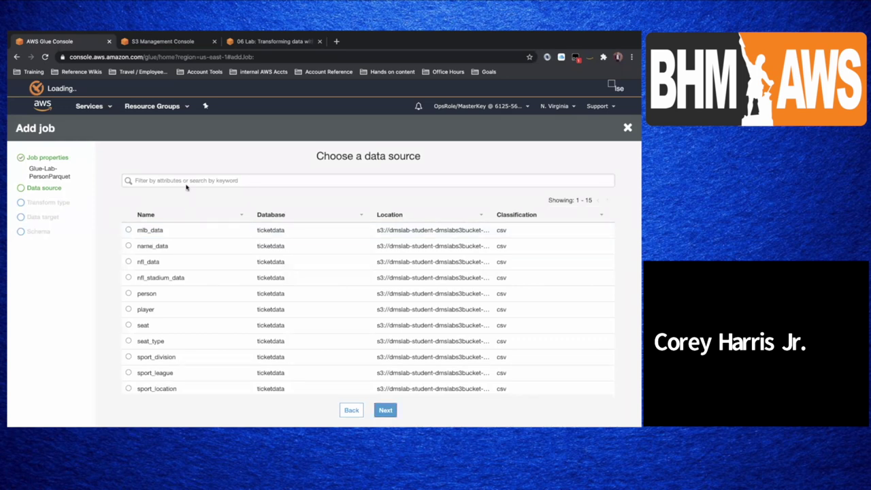
Step: Choose the person table as the data source and continue to the data target with the Change schema transform
{"action": "left_click", "coordinate": [184, 180]}
{"action": "type", "text": "person"}
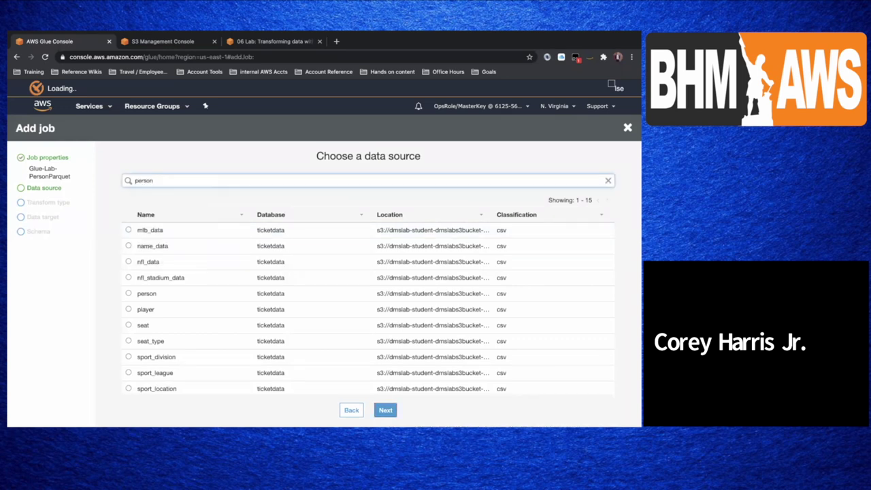
{"action": "key", "text": "Return"}
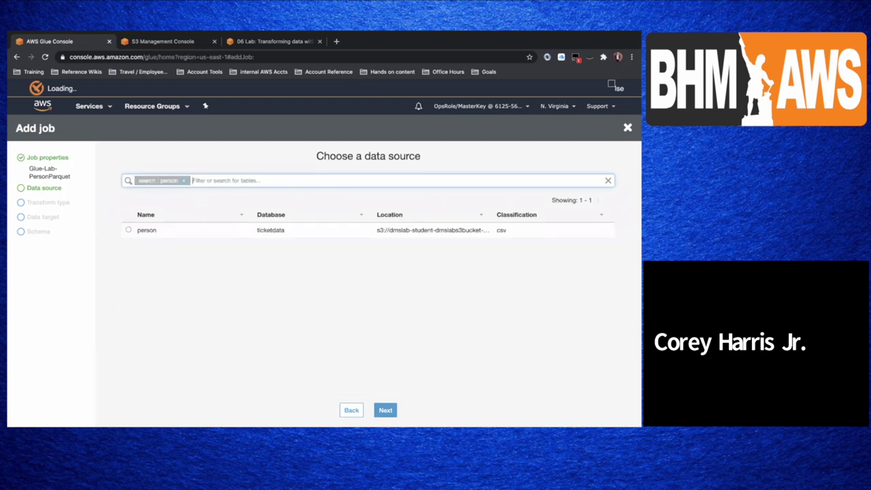
{"action": "left_click", "coordinate": [127, 229]}
{"action": "left_click", "coordinate": [385, 410]}
{"action": "left_click", "coordinate": [389, 280]}
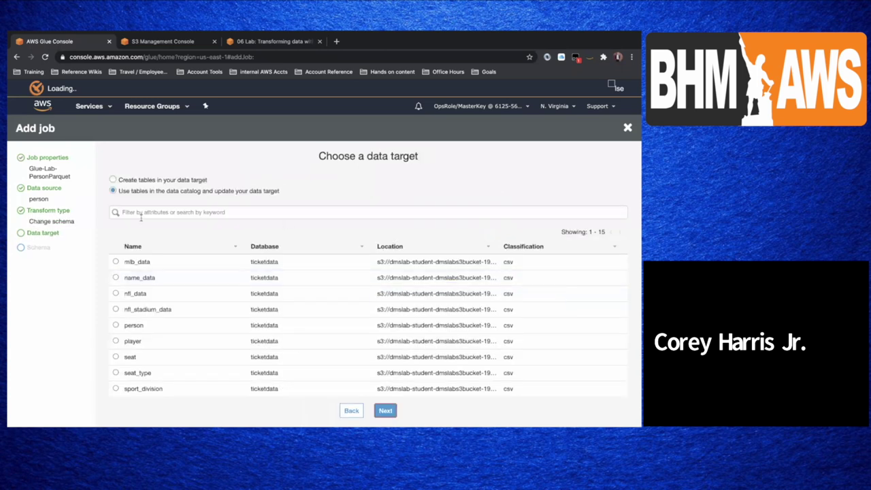
Step: Set the data target to create tables in Amazon S3 in Parquet format
{"action": "left_click", "coordinate": [141, 181]}
{"action": "left_click", "coordinate": [313, 225]}
{"action": "left_click", "coordinate": [306, 238]}
{"action": "left_click", "coordinate": [303, 256]}
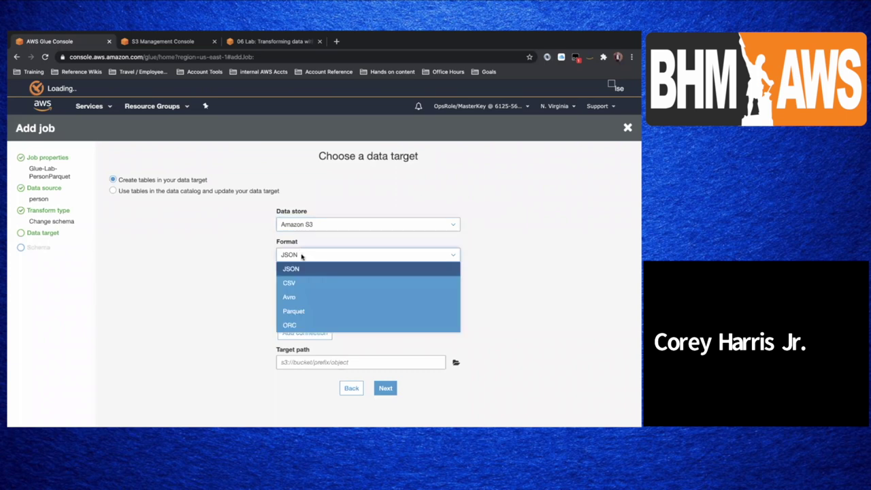
{"action": "left_click", "coordinate": [296, 311]}
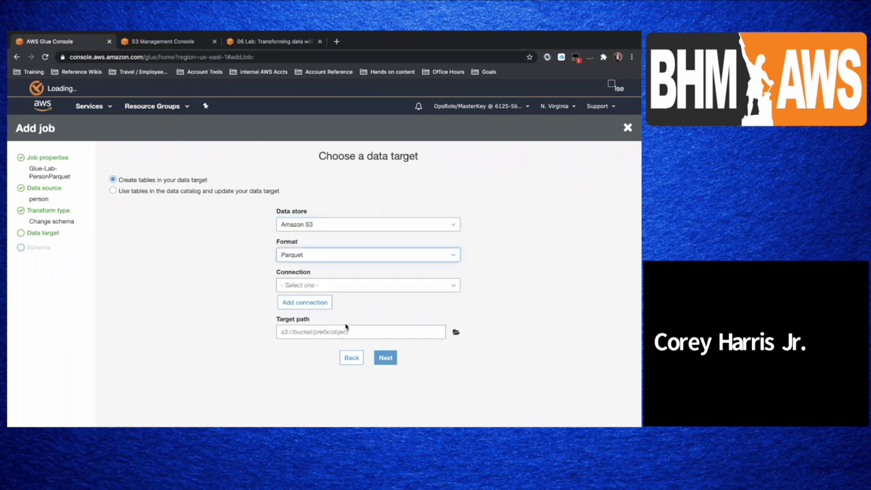
Step: Set the target path to tickets/dms_parquet/person in the dmslab-student-dmslabs3bucket bucket and continue to the column mapping
{"action": "left_click", "coordinate": [456, 332]}
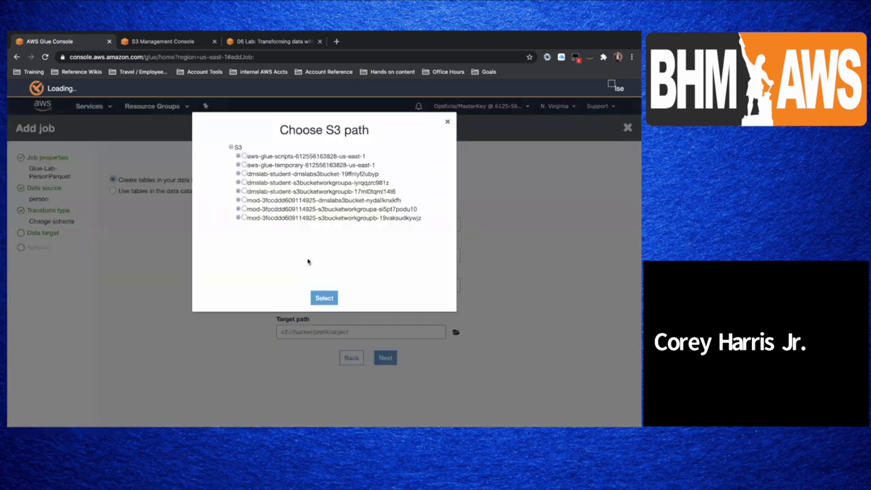
{"action": "left_click", "coordinate": [239, 176]}
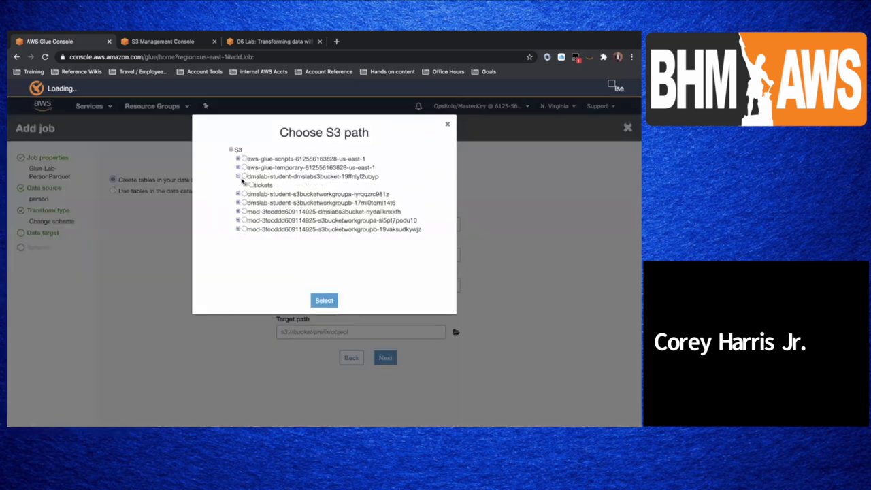
{"action": "left_click", "coordinate": [245, 185]}
{"action": "left_click", "coordinate": [252, 194]}
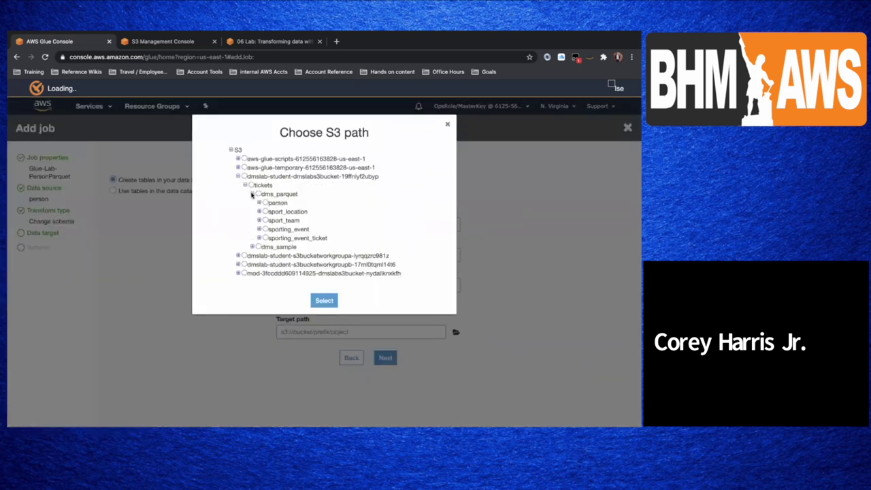
{"action": "left_click", "coordinate": [265, 203]}
{"action": "left_click", "coordinate": [324, 300]}
{"action": "left_click", "coordinate": [380, 357]}
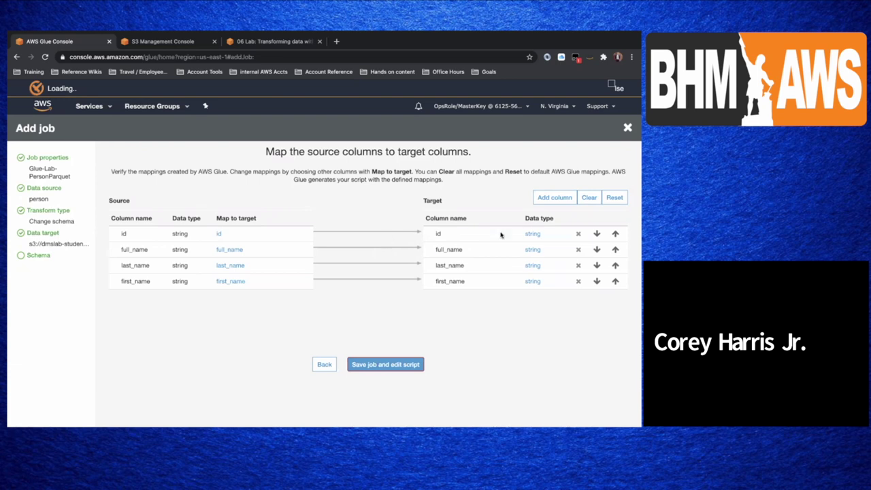
Step: Change the person table's target id column to double, and save the job to open its generated script
{"action": "left_click", "coordinate": [533, 234]}
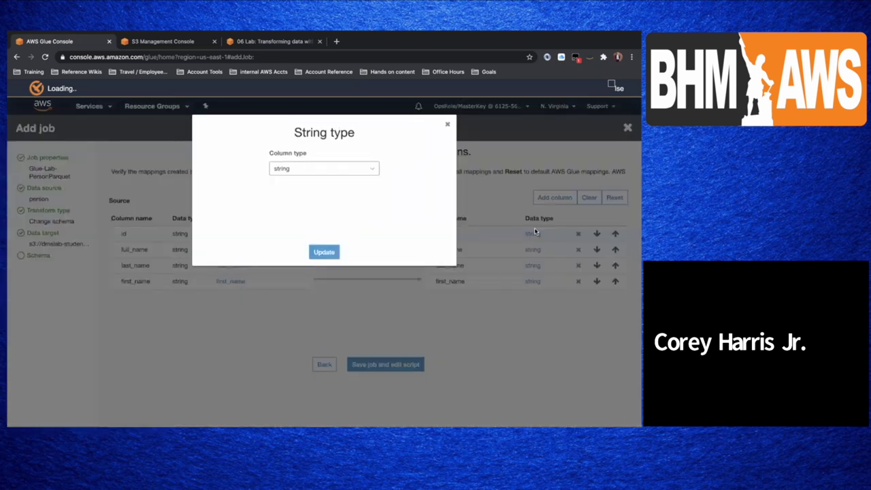
{"action": "left_click", "coordinate": [348, 174]}
{"action": "left_click", "coordinate": [334, 182]}
{"action": "left_click", "coordinate": [324, 252]}
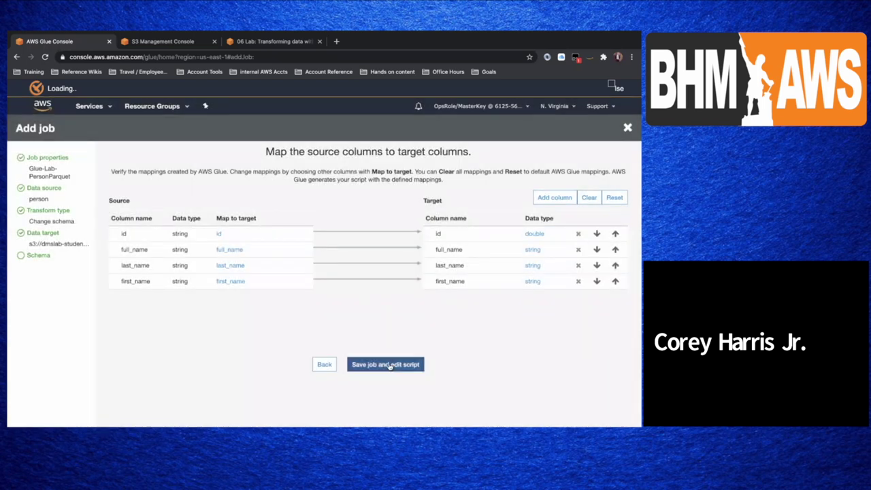
{"action": "left_click", "coordinate": [387, 364]}
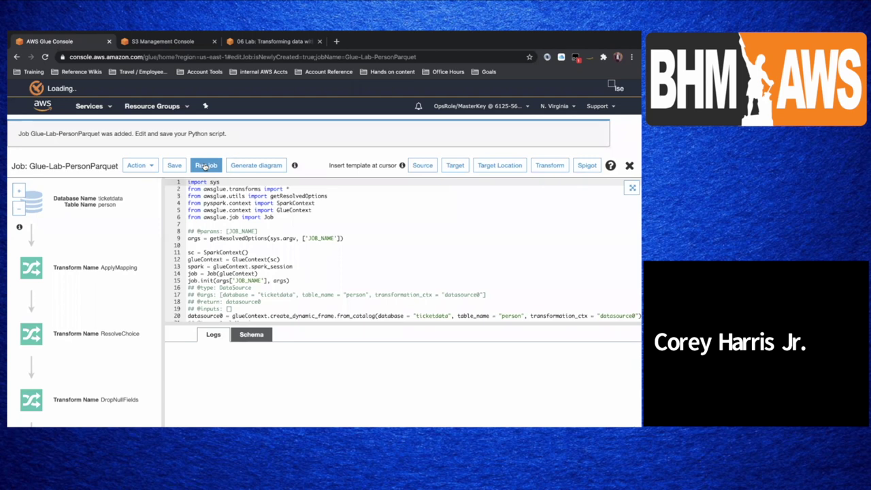
Step: Run the Glue-Lab-PersonParquet job with default parameters and return to the jobs list
{"action": "left_click", "coordinate": [205, 166]}
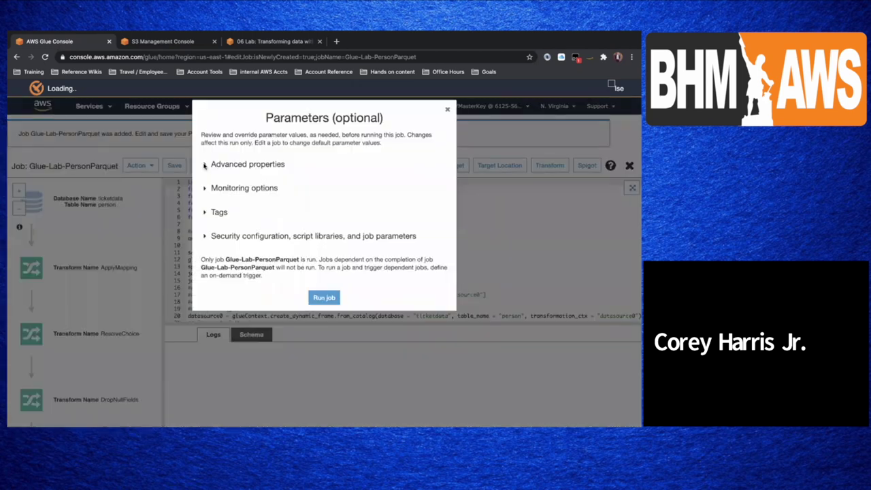
{"action": "left_click", "coordinate": [334, 313]}
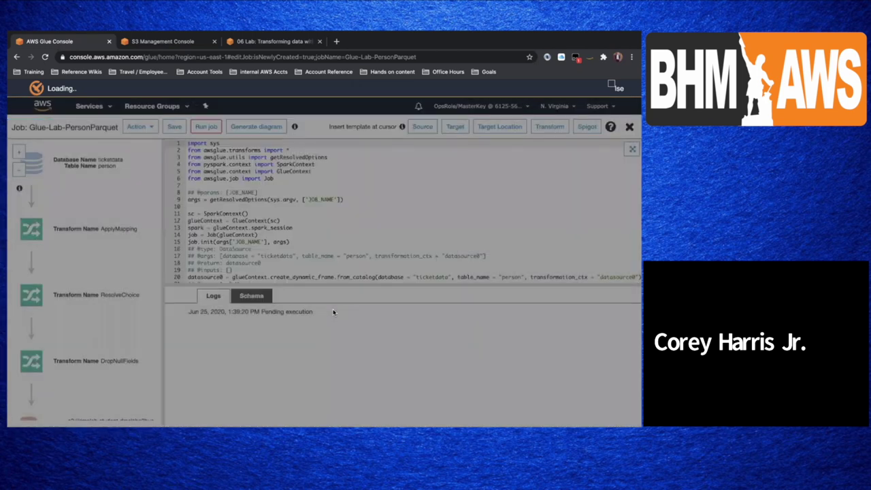
{"action": "left_click", "coordinate": [630, 127]}
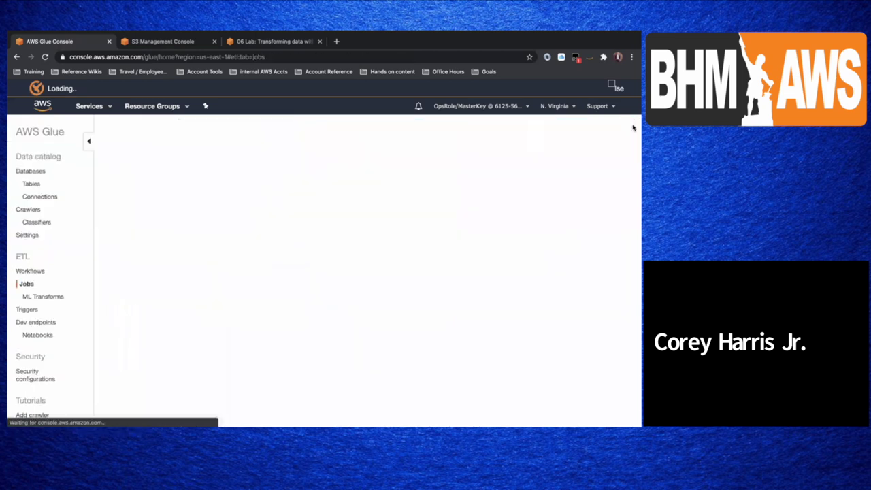
Step: Add a job named Glue-Lab-SportLocationParquet with the dmslab-student-GlueLabRole IAM role, and continue to the data source selection
{"action": "left_click", "coordinate": [123, 159]}
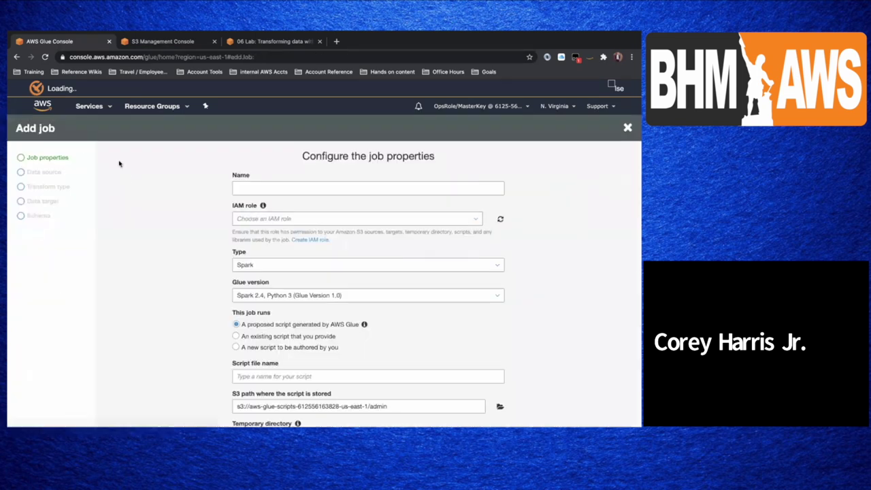
{"action": "left_click", "coordinate": [258, 188]}
{"action": "type", "text": "Gl"}
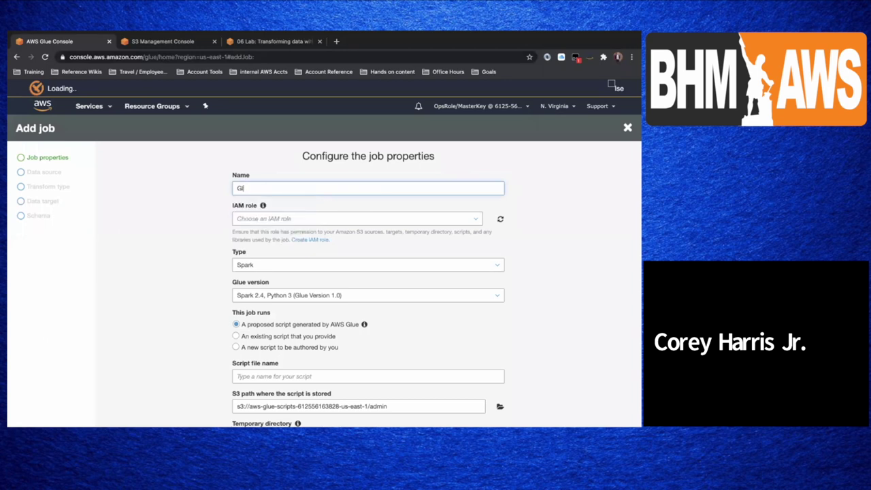
{"action": "type", "text": "ue-Lab-SportLocationParquet"}
{"action": "left_click", "coordinate": [357, 219]}
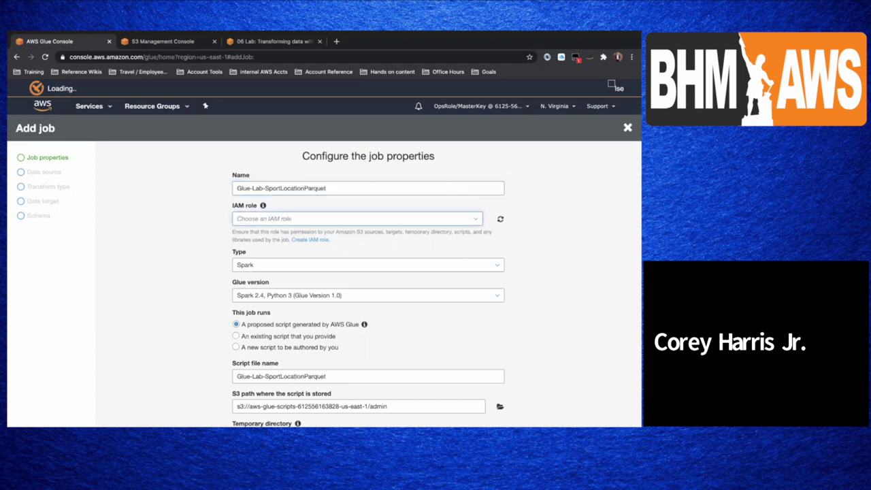
{"action": "left_click", "coordinate": [269, 219]}
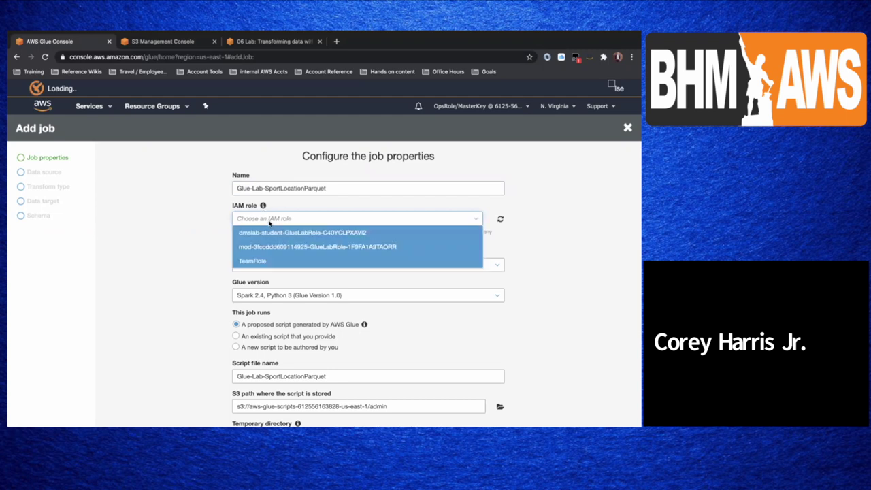
{"action": "left_click", "coordinate": [271, 231]}
{"action": "scroll", "coordinate": [217, 249], "scroll_direction": "down", "scroll_amount": 5}
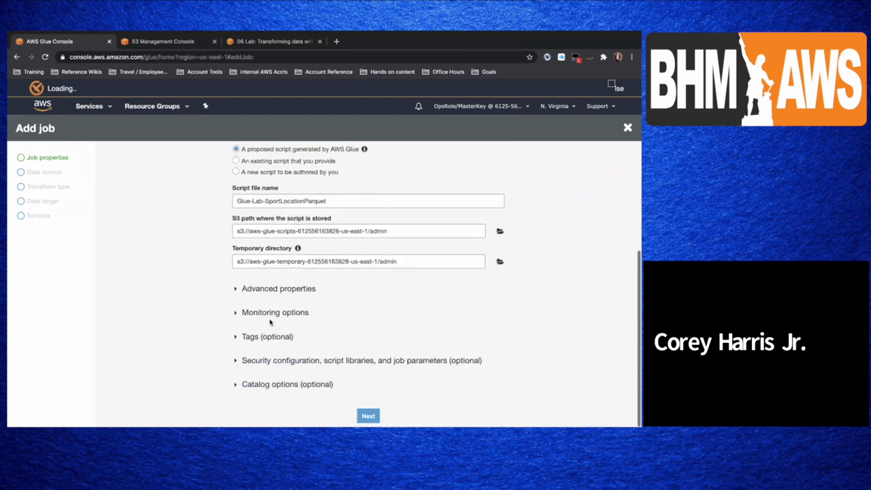
{"action": "left_click", "coordinate": [367, 416]}
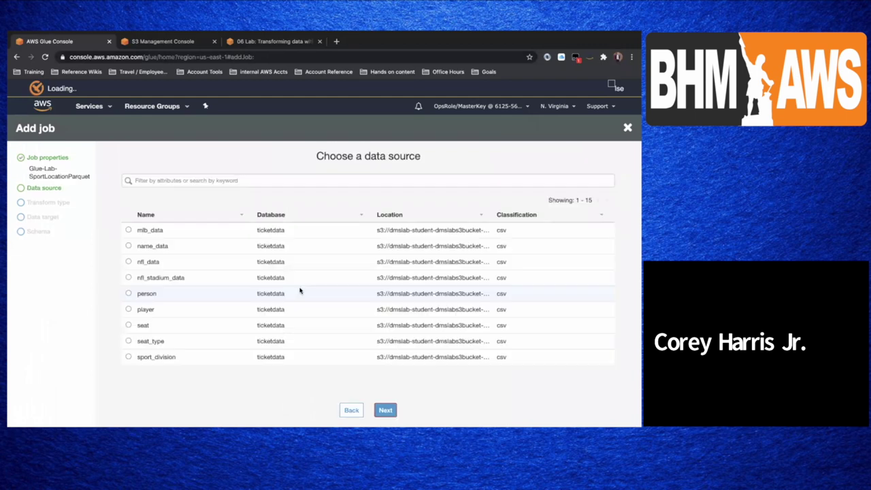
Step: Choose the sport_location table as the data source and continue to the data target with the Change schema transform
{"action": "left_click", "coordinate": [207, 179]}
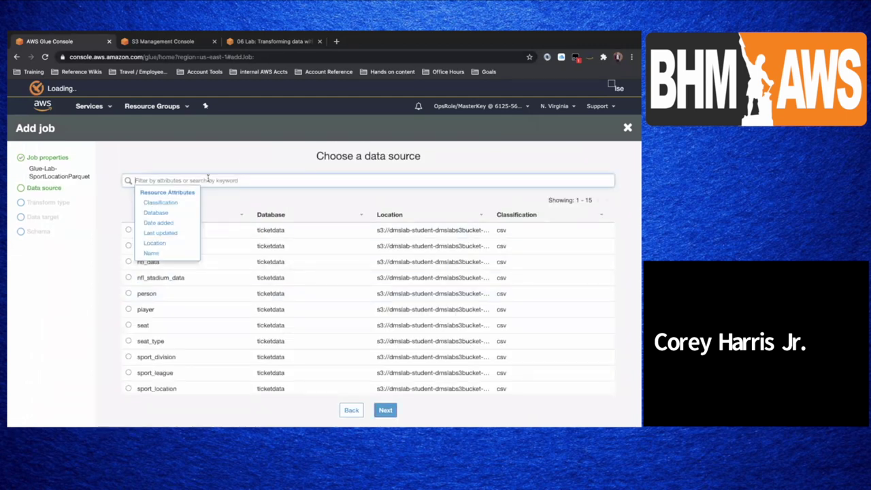
{"action": "left_click", "coordinate": [211, 181]}
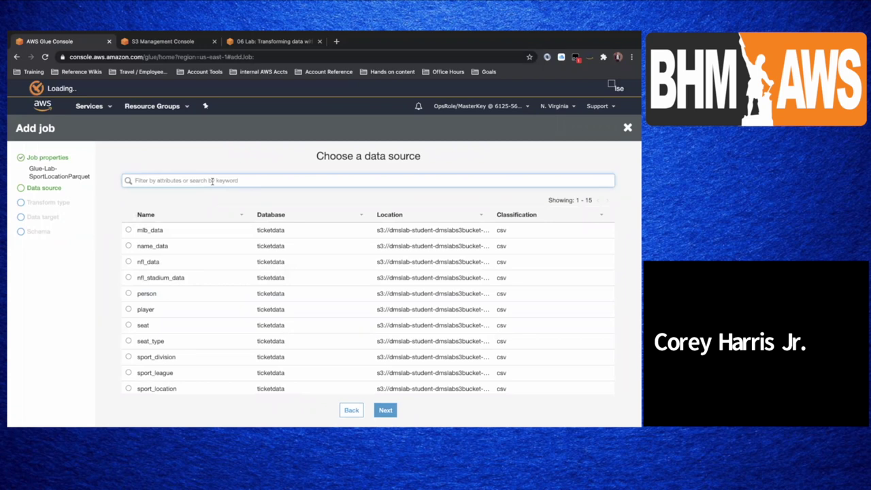
{"action": "type", "text": "sport_location"}
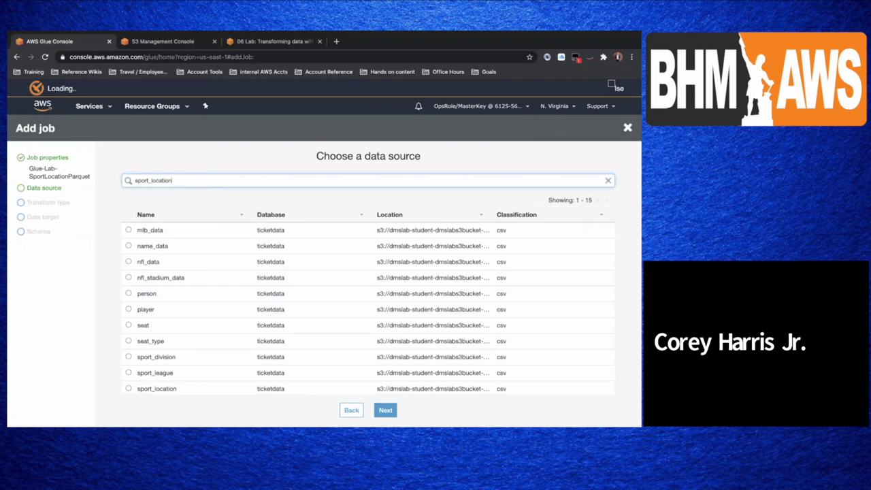
{"action": "key", "text": "Return"}
{"action": "left_click", "coordinate": [157, 230]}
{"action": "left_click", "coordinate": [385, 409]}
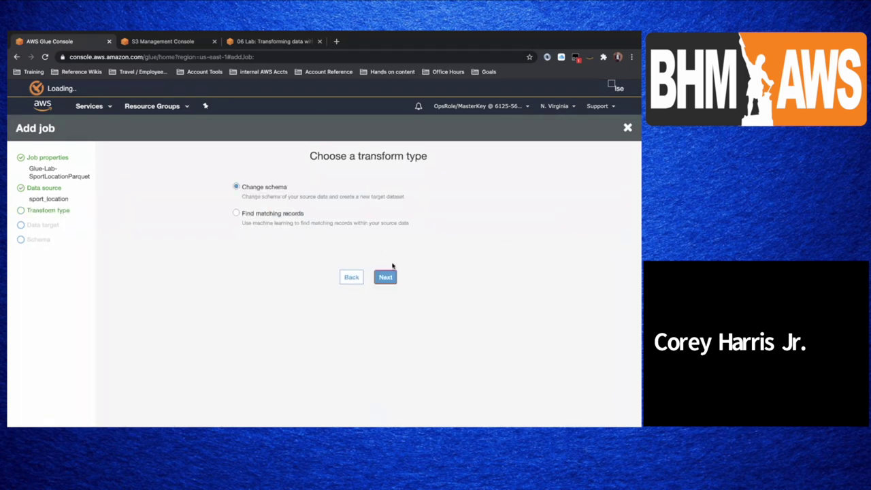
{"action": "left_click", "coordinate": [386, 277]}
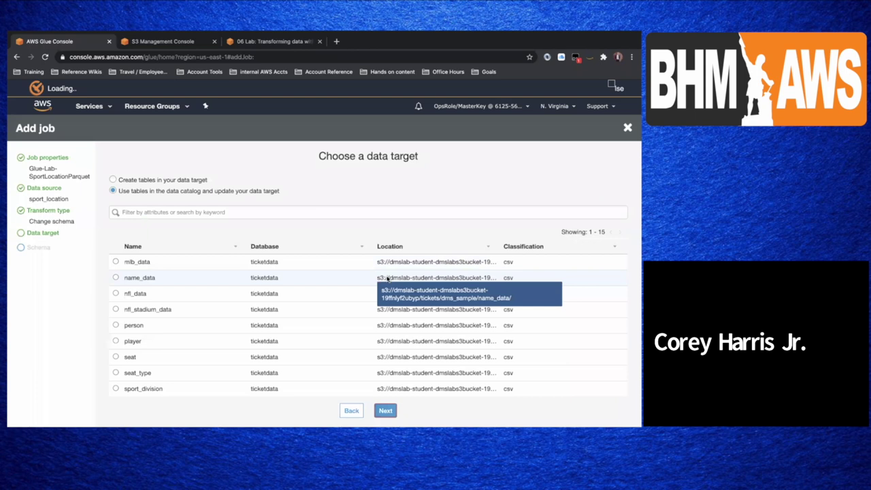
Step: Set the job to create tables in the data target, using Amazon S3 as the data store and Parquet as the format
{"action": "left_click", "coordinate": [196, 183]}
{"action": "left_click", "coordinate": [294, 227]}
{"action": "left_click", "coordinate": [294, 238]}
{"action": "left_click", "coordinate": [293, 257]}
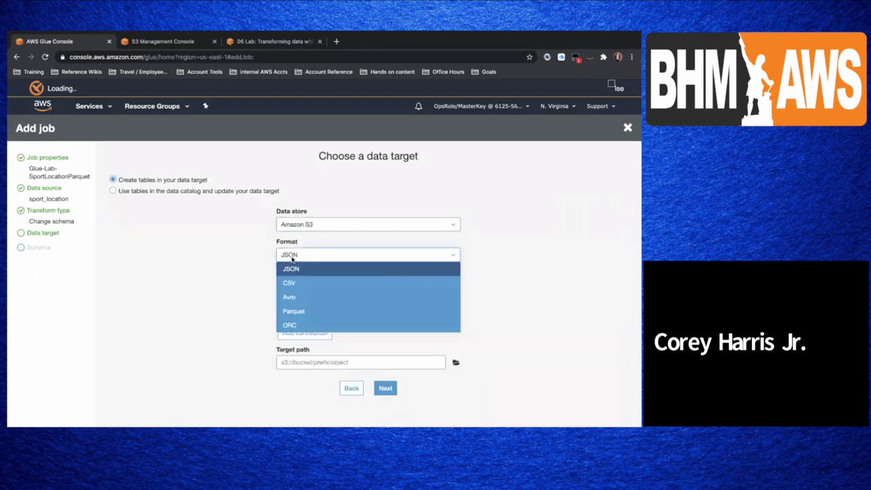
{"action": "left_click", "coordinate": [294, 312]}
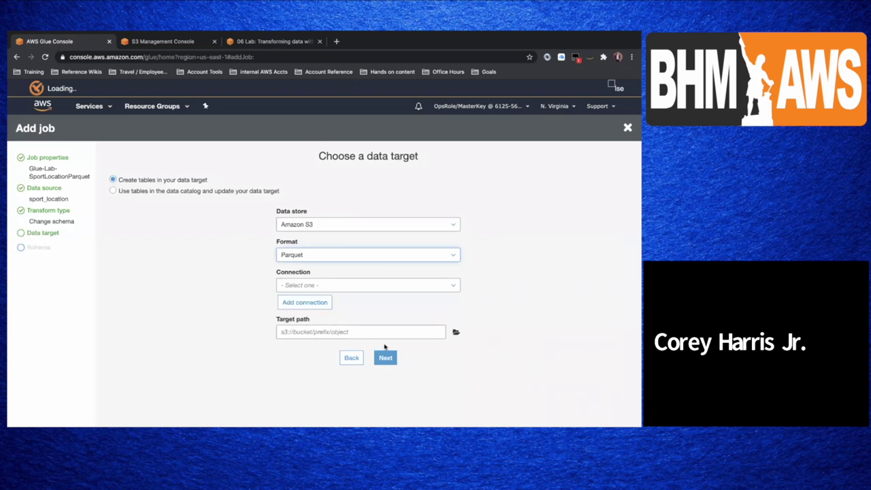
Step: Set the target path to tickets/dms_parquet/sport_location in the dmslab-student-dmslabs3bucket bucket, and continue to the column mapping
{"action": "left_click", "coordinate": [455, 332]}
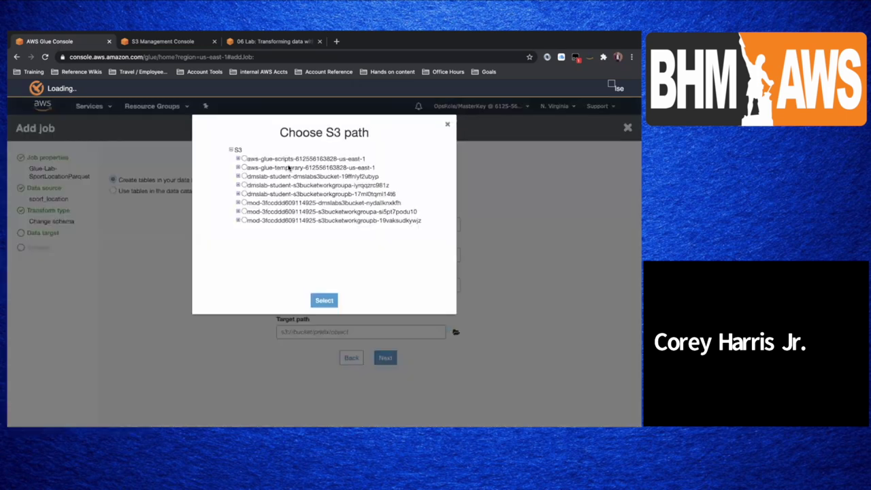
{"action": "left_click", "coordinate": [238, 175]}
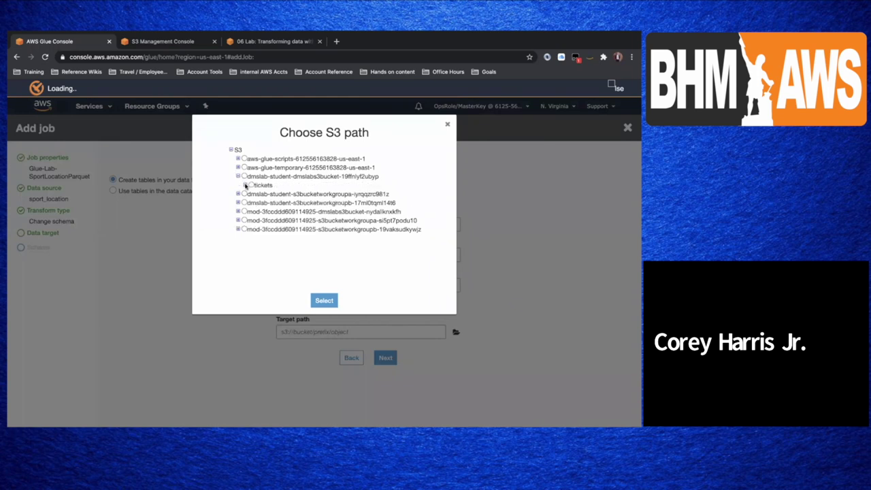
{"action": "left_click", "coordinate": [246, 185]}
{"action": "left_click", "coordinate": [257, 194]}
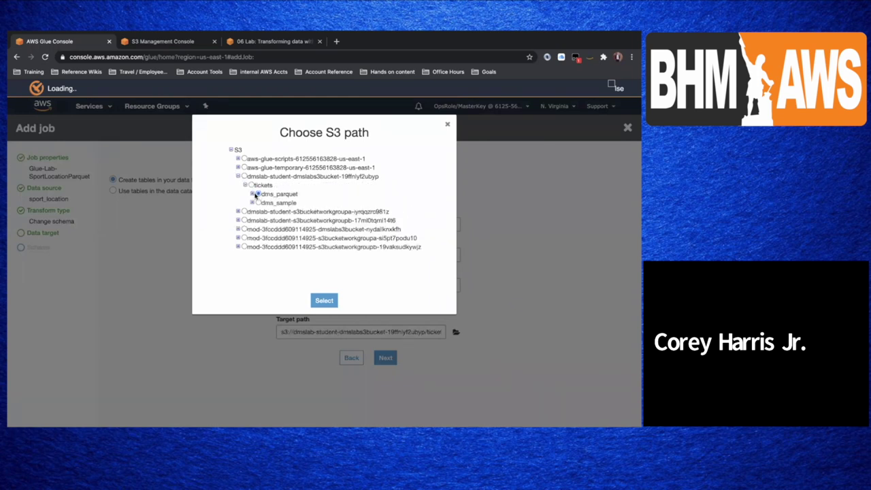
{"action": "left_click", "coordinate": [252, 194]}
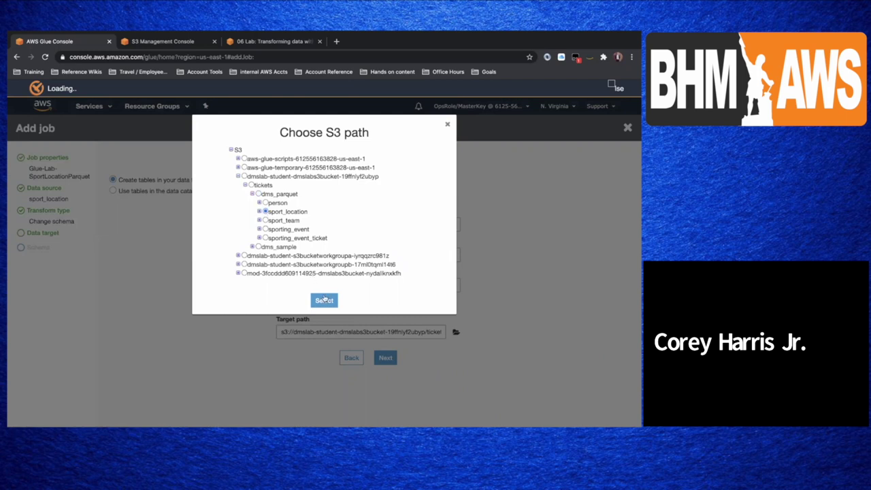
{"action": "left_click", "coordinate": [324, 300]}
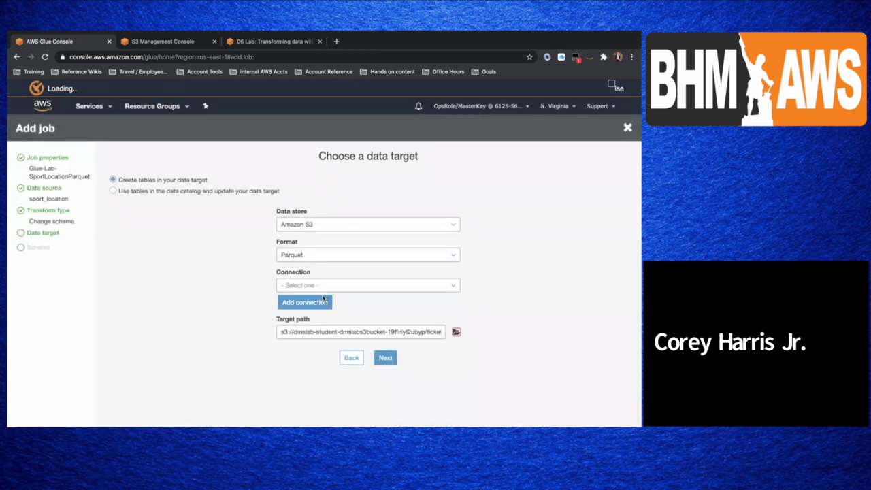
{"action": "left_click", "coordinate": [385, 360]}
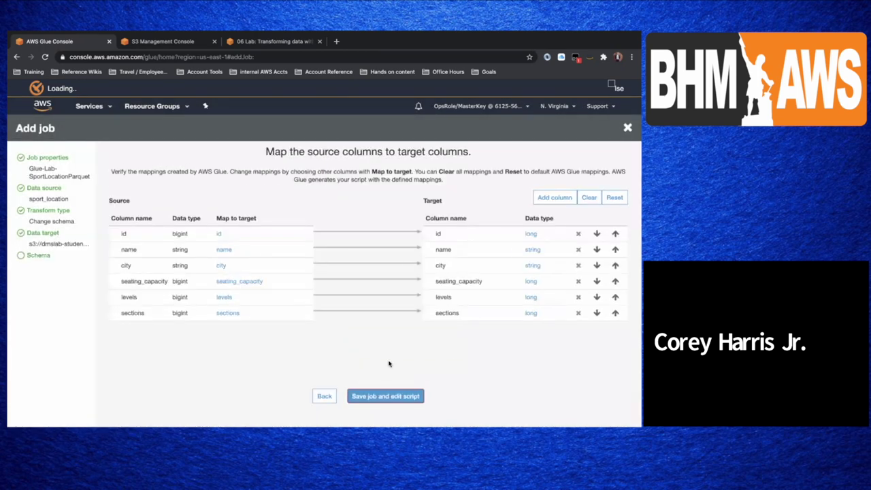
Step: Save the sport location job with its default column mappings, run it with default parameters, and return to the jobs list
{"action": "left_click", "coordinate": [416, 397]}
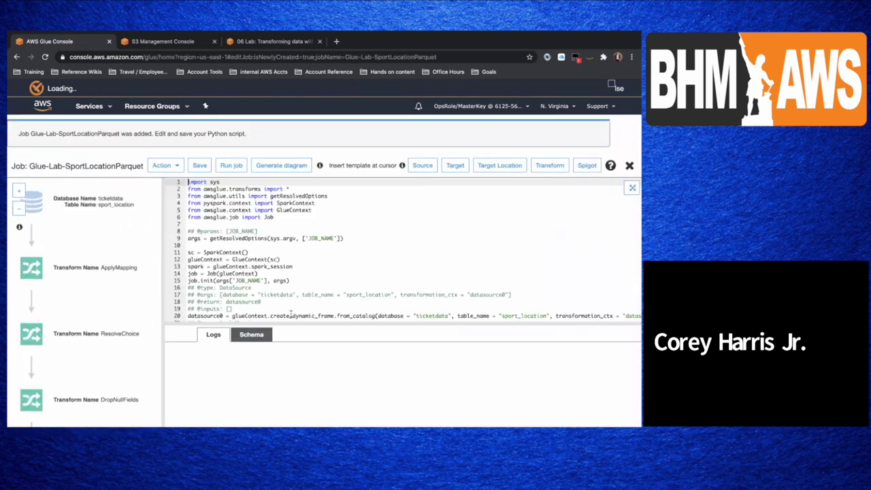
{"action": "left_click", "coordinate": [230, 166]}
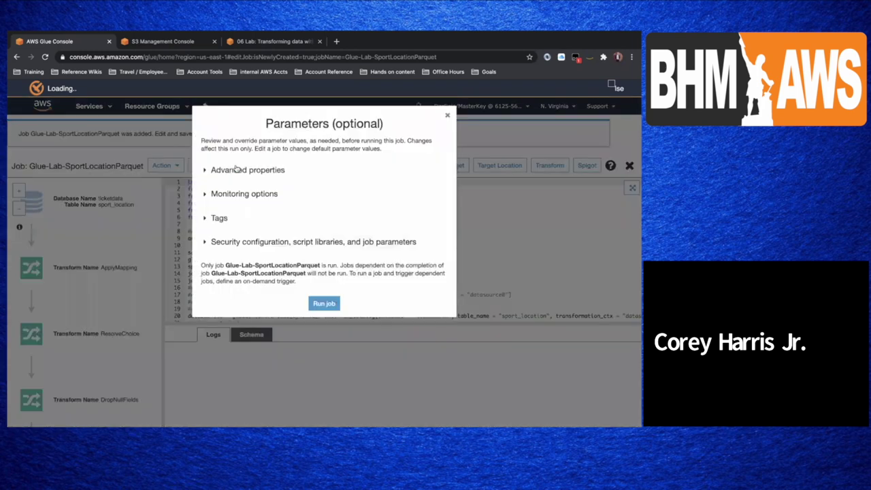
{"action": "left_click", "coordinate": [329, 312]}
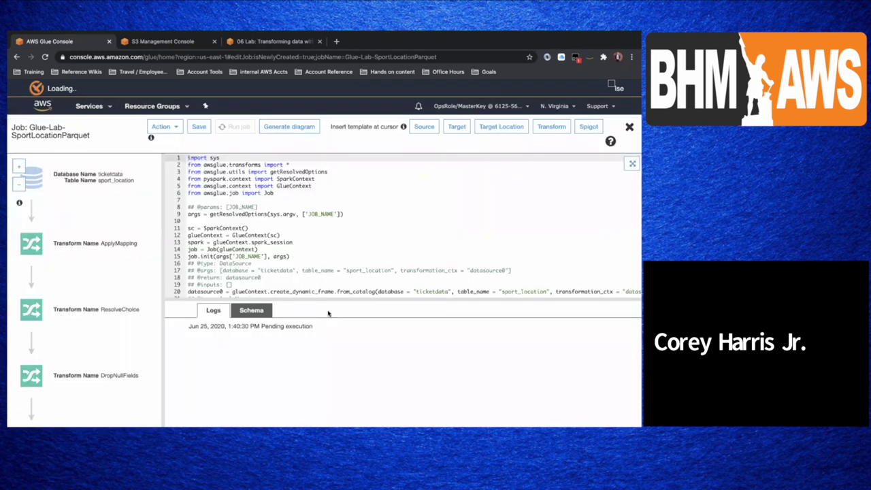
{"action": "left_click", "coordinate": [629, 127]}
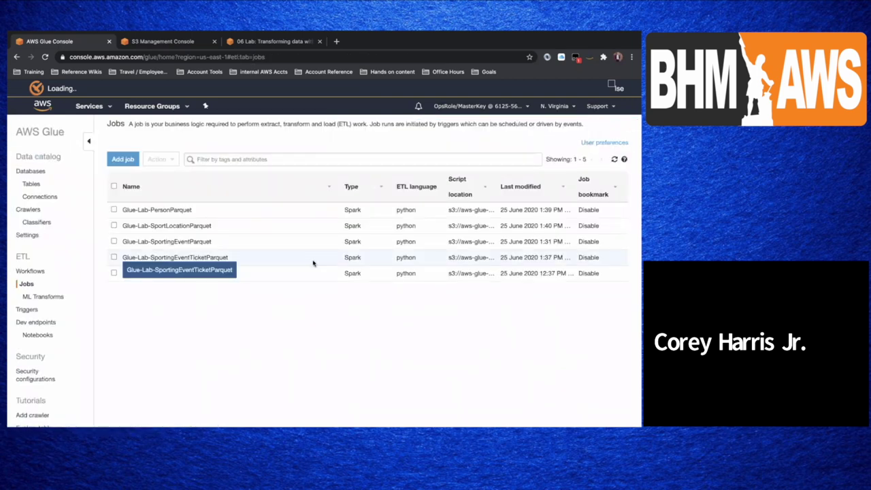
Step: Switch to the workshop guide and review the architecture diagram and prerequisites of the Transforming data with Glue lab
{"action": "left_click", "coordinate": [189, 45]}
{"action": "left_click", "coordinate": [242, 45]}
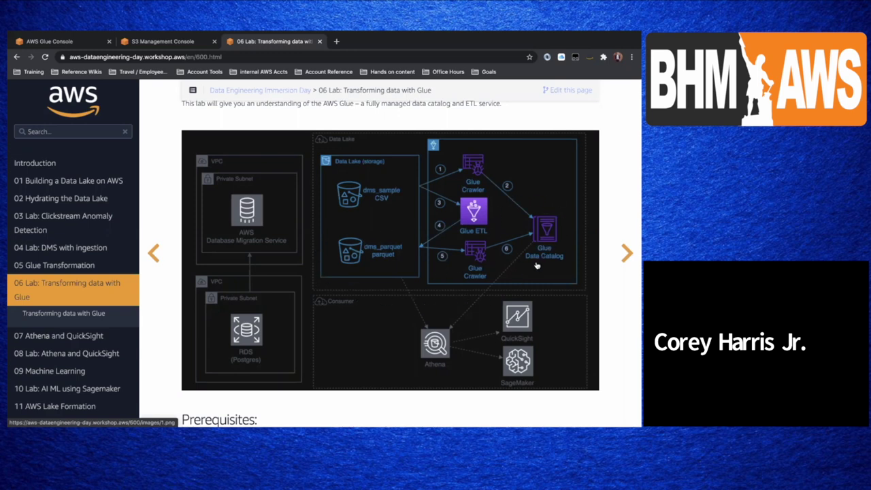
{"action": "scroll", "coordinate": [443, 234], "scroll_direction": "down", "scroll_amount": 3}
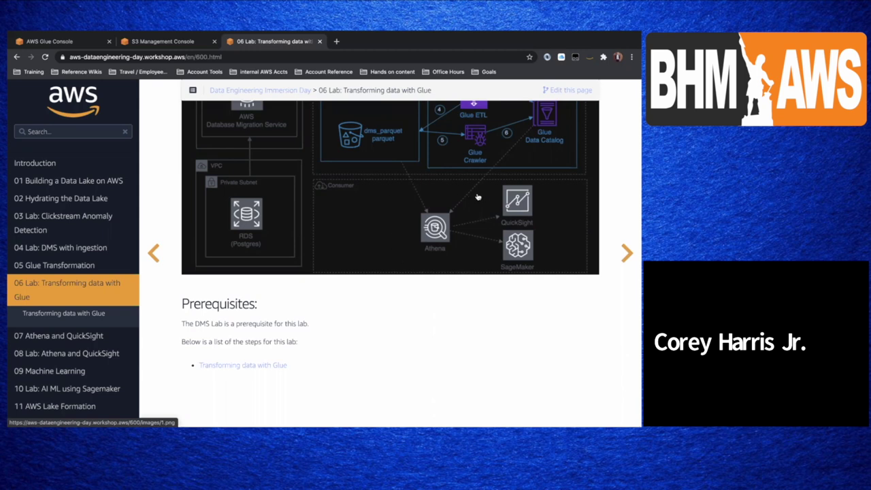
{"action": "scroll", "coordinate": [395, 212], "scroll_direction": "up", "scroll_amount": 4}
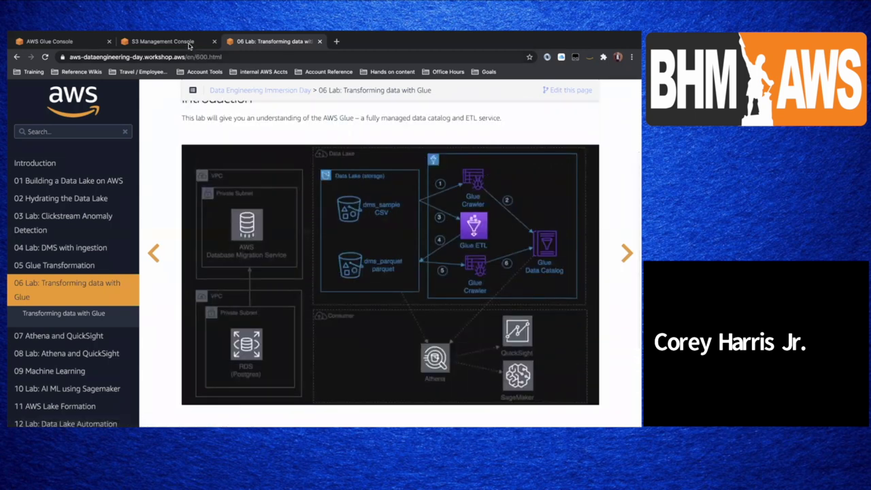
{"action": "left_click", "coordinate": [190, 43]}
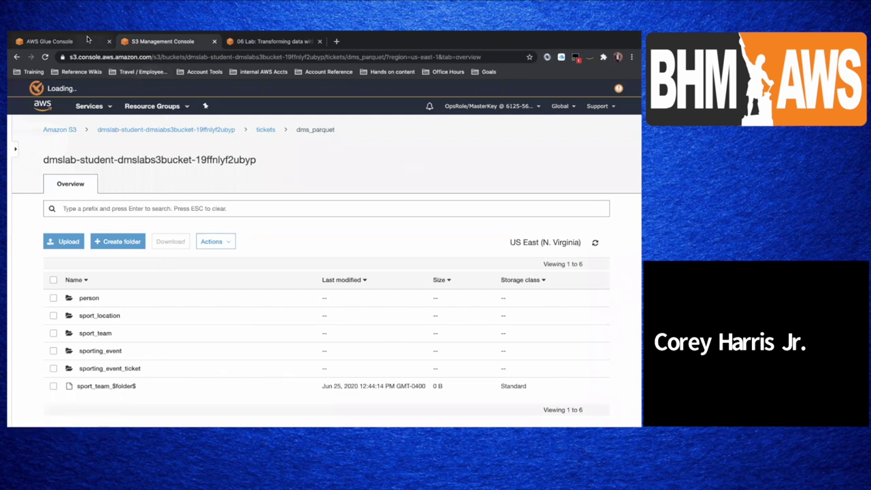
{"action": "left_click", "coordinate": [87, 44]}
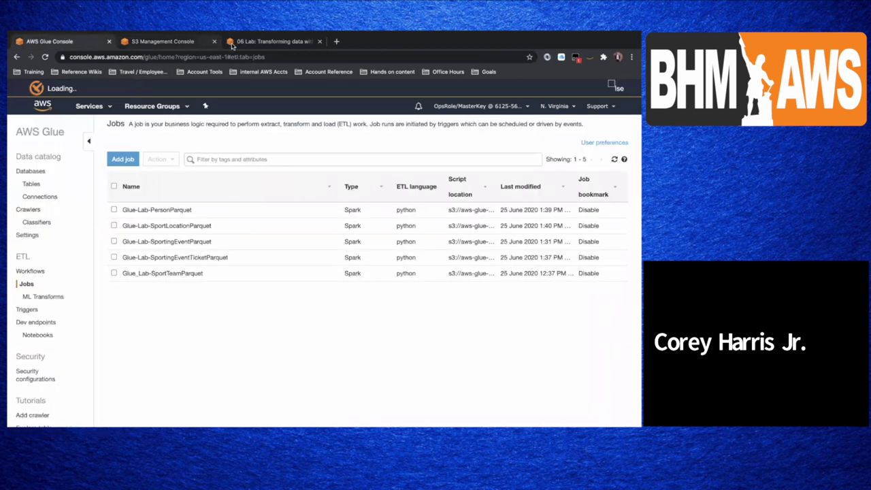
{"action": "left_click", "coordinate": [180, 45]}
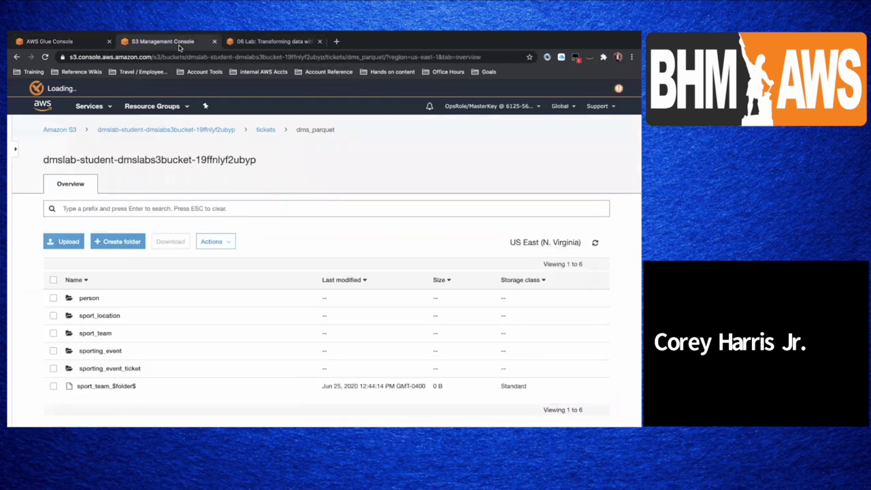
{"action": "left_click", "coordinate": [241, 44]}
{"action": "left_click", "coordinate": [166, 43]}
{"action": "left_click", "coordinate": [91, 107]}
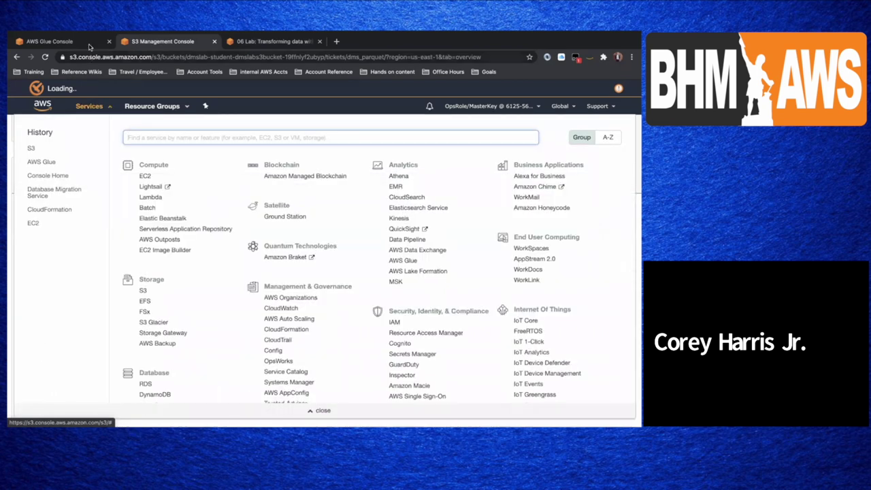
Step: Switch to the AWS Glue console and examine the list of tables in the data catalog
{"action": "left_click", "coordinate": [89, 44]}
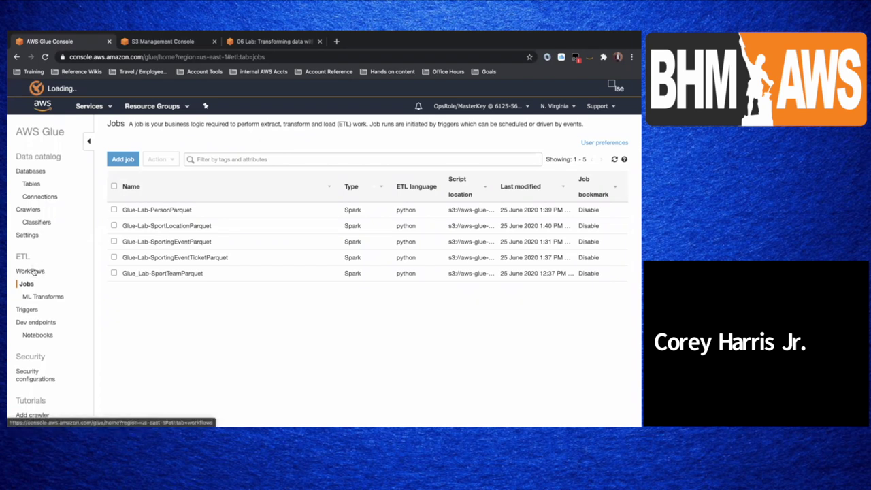
{"action": "left_click", "coordinate": [31, 186]}
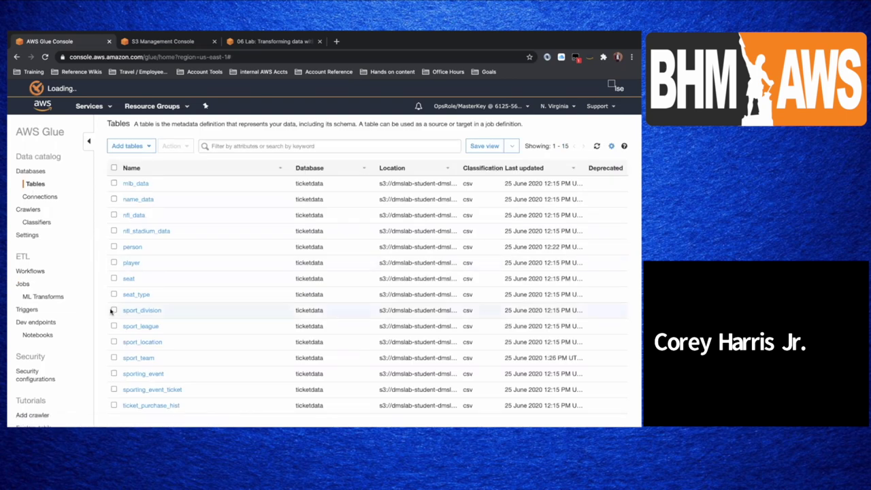
{"action": "scroll", "coordinate": [112, 311], "scroll_direction": "down", "scroll_amount": 1}
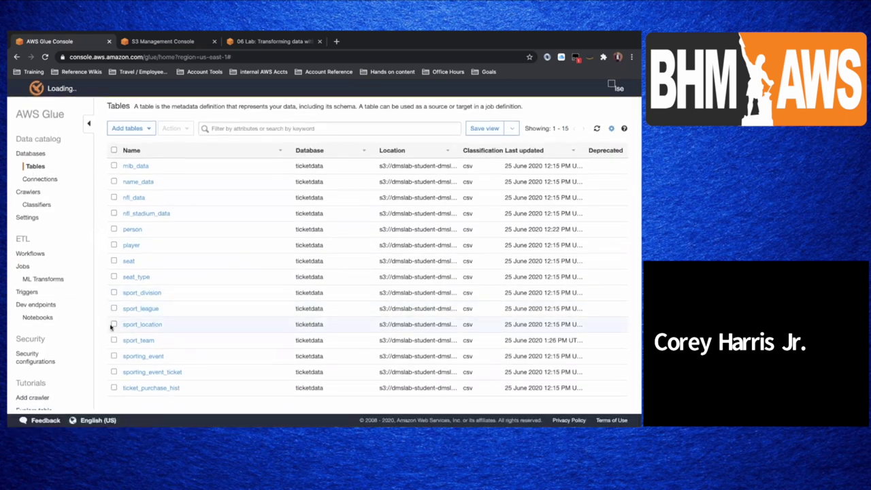
{"action": "scroll", "coordinate": [110, 325], "scroll_direction": "up", "scroll_amount": 1}
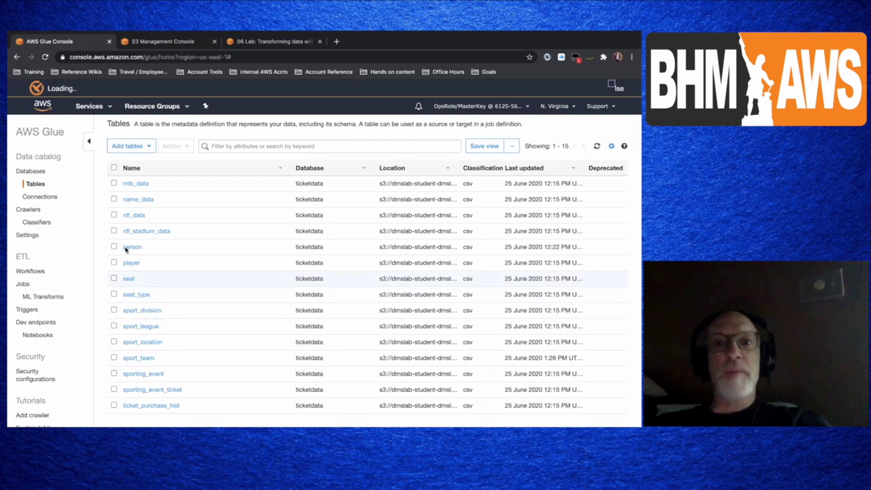
Step: Return to the workshop guide and examine the Glue lab's architecture diagram, its prerequisites and the outline of the remaining labs
{"action": "left_click", "coordinate": [236, 43]}
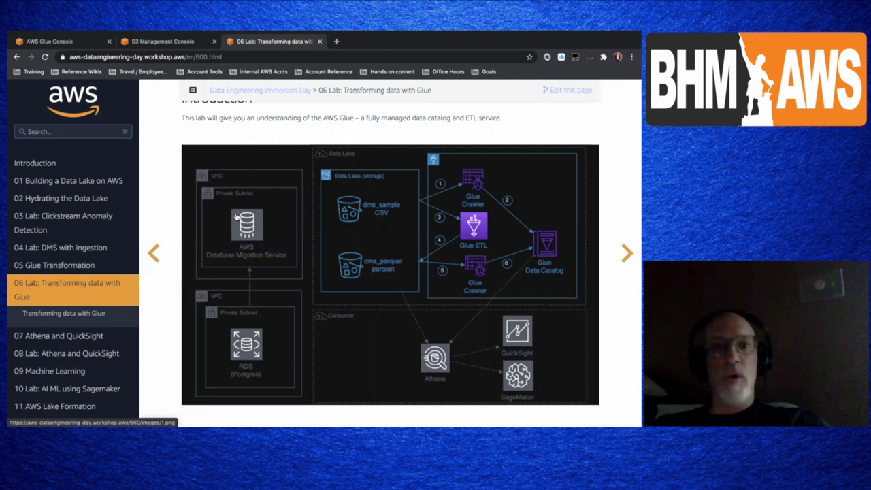
{"action": "scroll", "coordinate": [286, 285], "scroll_direction": "down", "scroll_amount": 3}
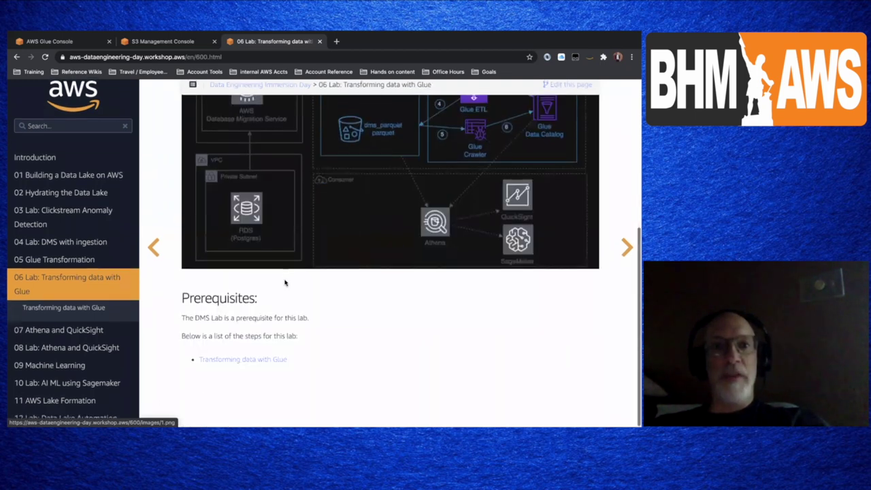
{"action": "scroll", "coordinate": [286, 282], "scroll_direction": "up", "scroll_amount": 5}
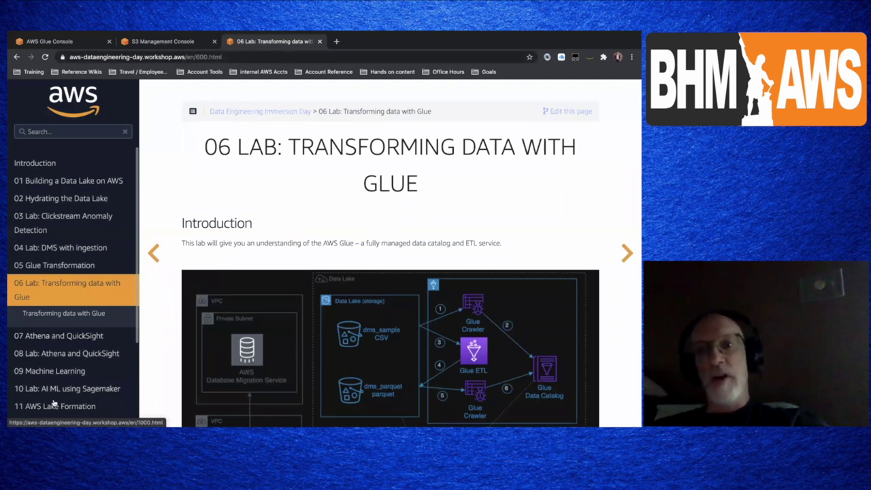
{"action": "scroll", "coordinate": [77, 340], "scroll_direction": "down", "scroll_amount": 3}
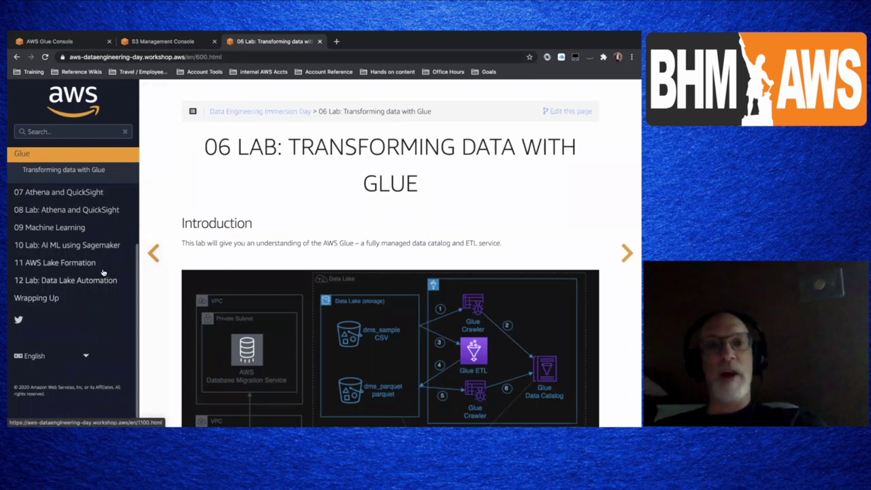
{"action": "scroll", "coordinate": [105, 274], "scroll_direction": "up", "scroll_amount": 3}
{"action": "scroll", "coordinate": [103, 272], "scroll_direction": "down", "scroll_amount": 1}
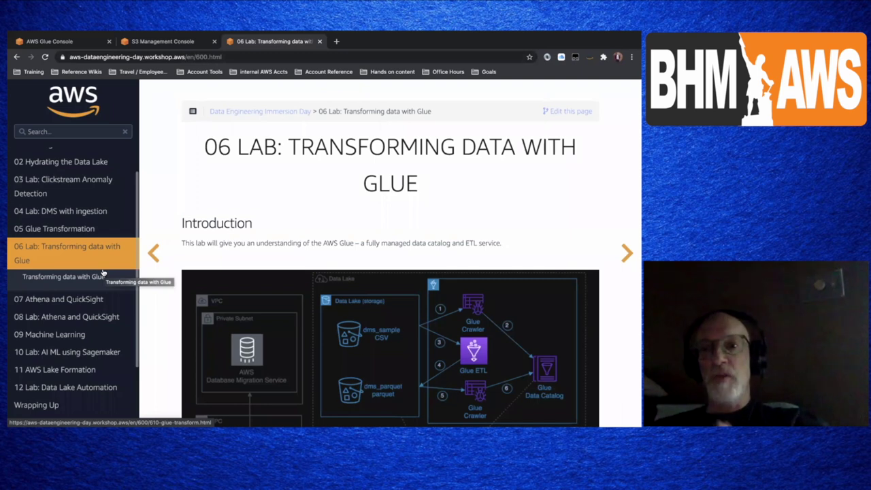
{"action": "scroll", "coordinate": [103, 273], "scroll_direction": "down", "scroll_amount": 2}
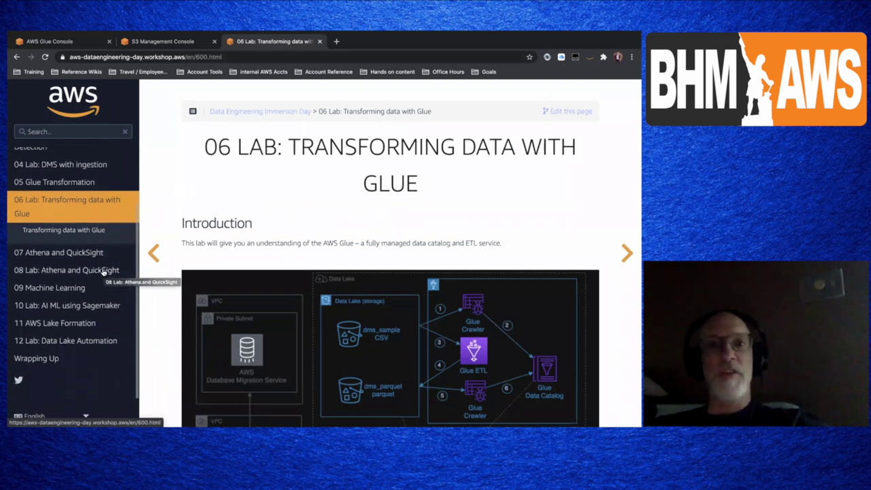
{"action": "scroll", "coordinate": [218, 292], "scroll_direction": "down", "scroll_amount": 3}
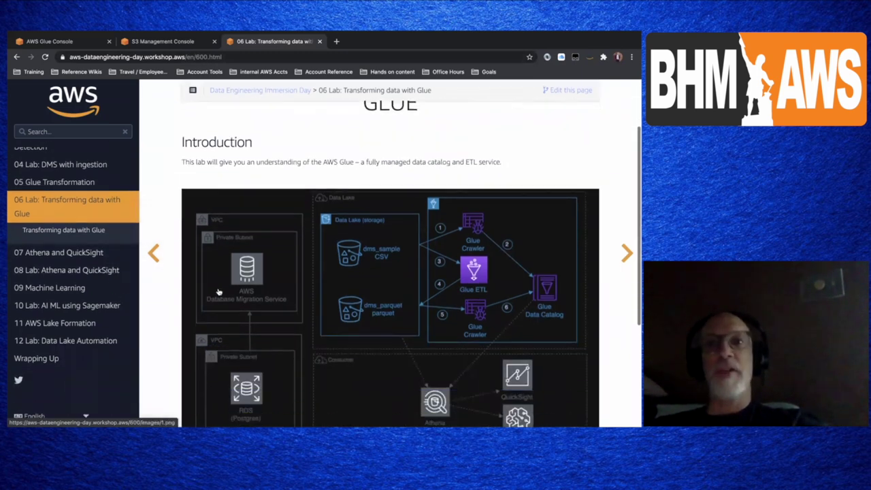
{"action": "scroll", "coordinate": [219, 292], "scroll_direction": "up", "scroll_amount": 1}
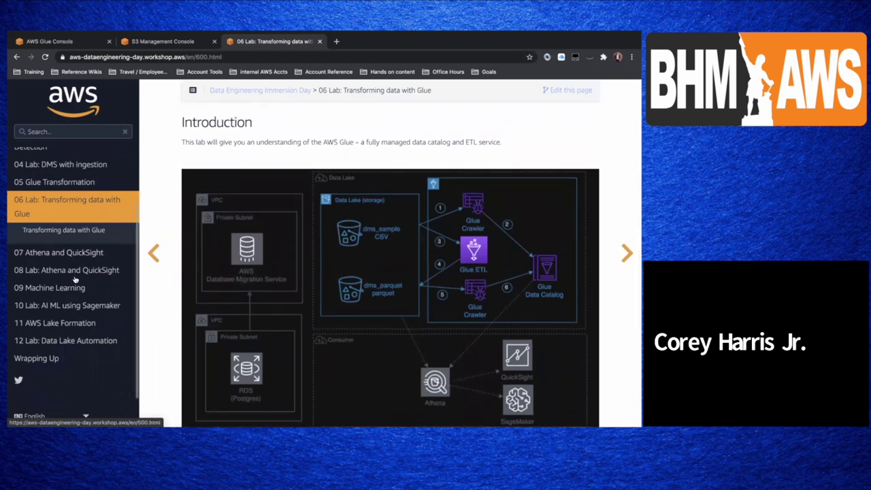
{"action": "scroll", "coordinate": [230, 263], "scroll_direction": "up", "scroll_amount": 3}
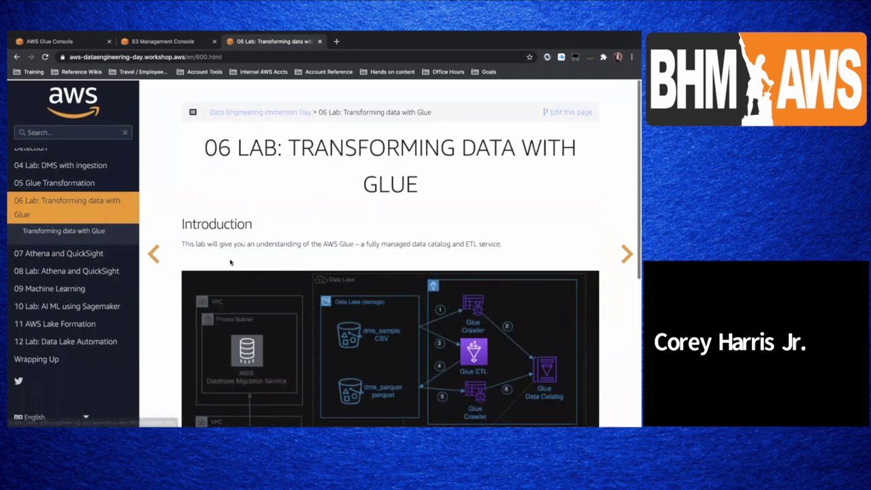
{"action": "scroll", "coordinate": [230, 262], "scroll_direction": "down", "scroll_amount": 3}
{"action": "scroll", "coordinate": [230, 263], "scroll_direction": "down", "scroll_amount": 3}
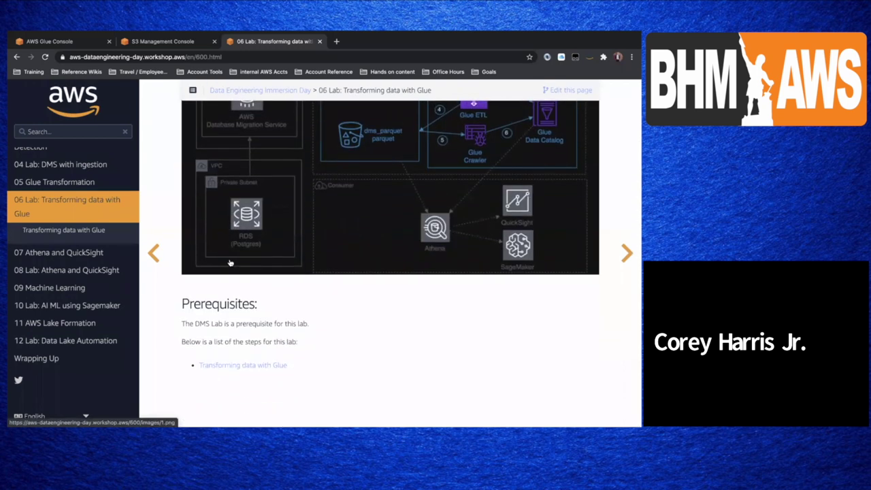
{"action": "scroll", "coordinate": [230, 263], "scroll_direction": "up", "scroll_amount": 5}
{"action": "scroll", "coordinate": [230, 263], "scroll_direction": "down", "scroll_amount": 1}
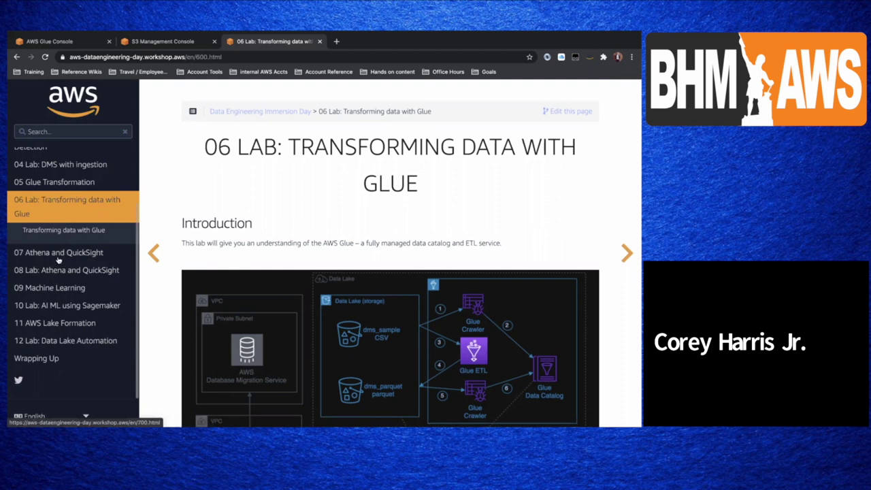
{"action": "scroll", "coordinate": [60, 260], "scroll_direction": "up", "scroll_amount": 1}
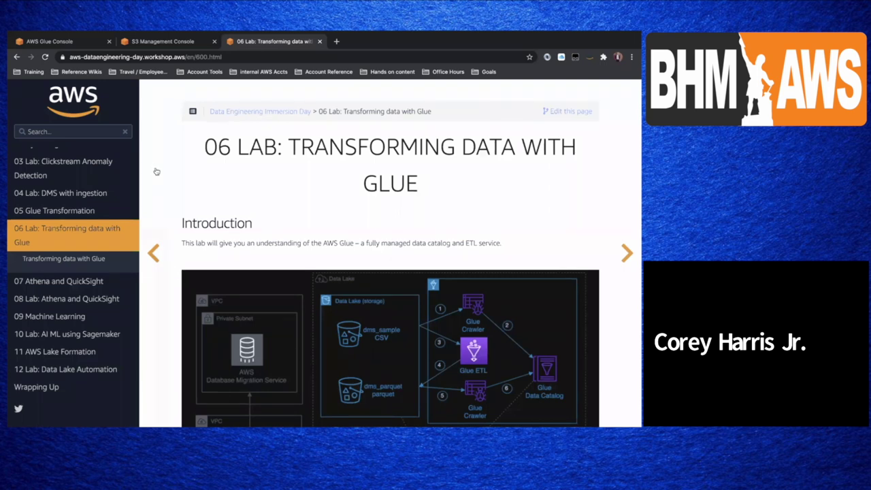
Step: Switch to the S3 console, search the services for glue, and open AWS Glue
{"action": "left_click", "coordinate": [163, 42]}
{"action": "key", "text": "ctrl+Tab"}
{"action": "left_click", "coordinate": [153, 45]}
{"action": "type", "text": "g"}
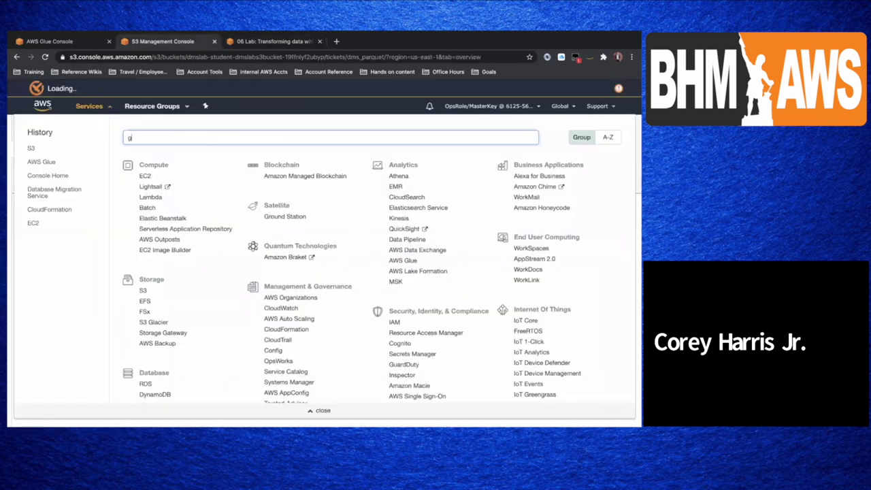
{"action": "type", "text": "lue"}
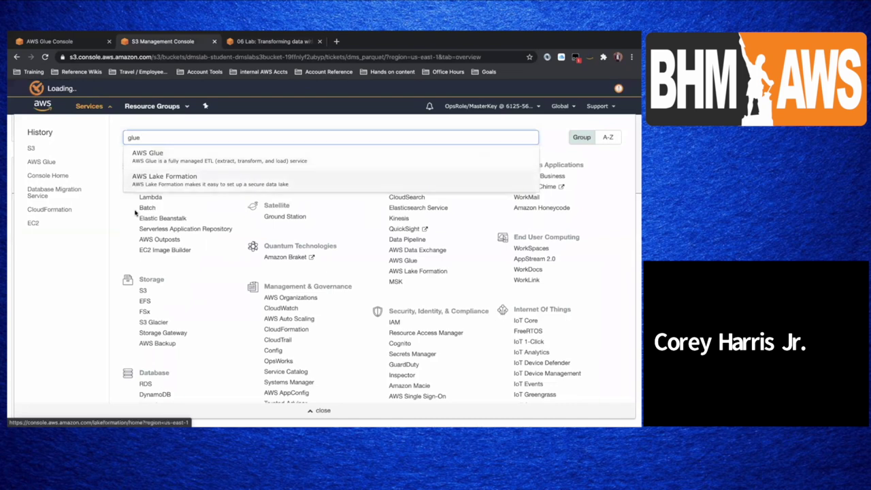
{"action": "left_click", "coordinate": [154, 157]}
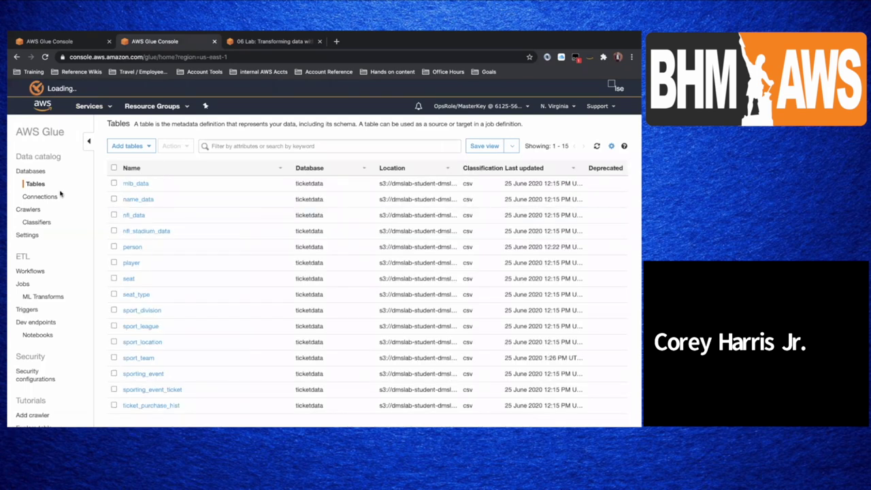
Step: Open the ETL jobs list and check the run history of the sport team, sporting event ticket, sport location and person Parquet jobs
{"action": "left_click", "coordinate": [27, 284]}
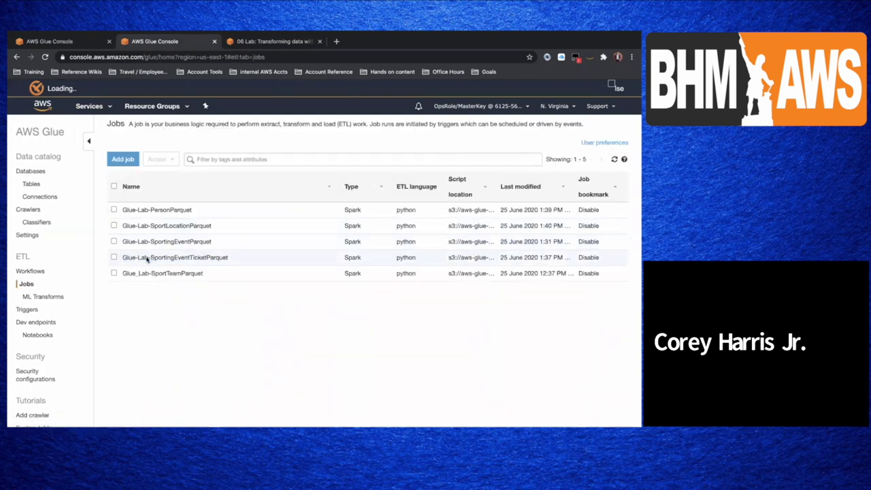
{"action": "left_click", "coordinate": [148, 273]}
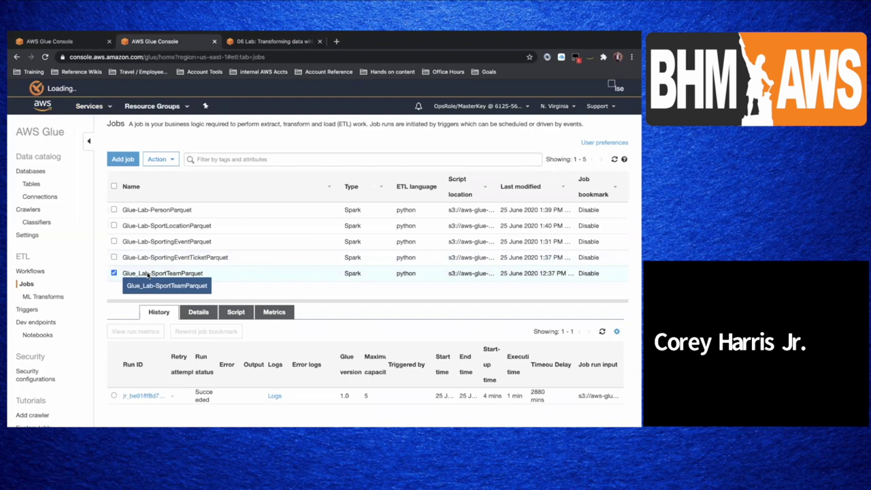
{"action": "left_click", "coordinate": [154, 262]}
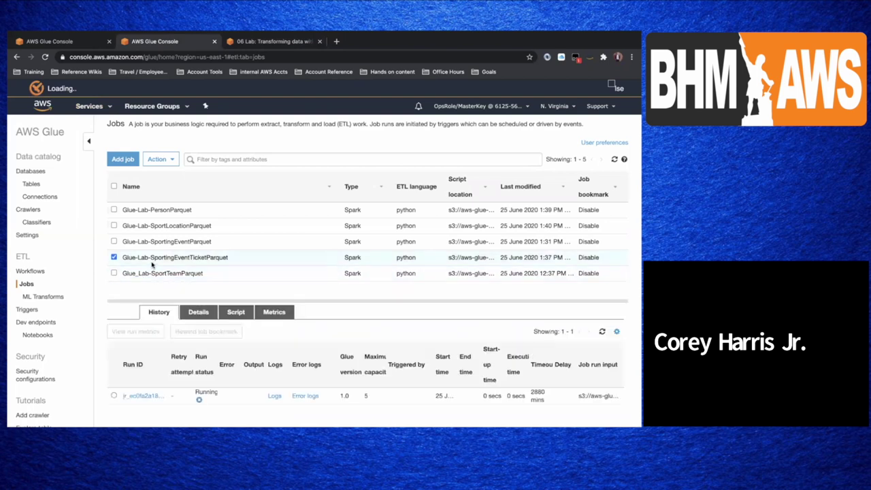
{"action": "left_click", "coordinate": [155, 225]}
{"action": "left_click", "coordinate": [154, 208]}
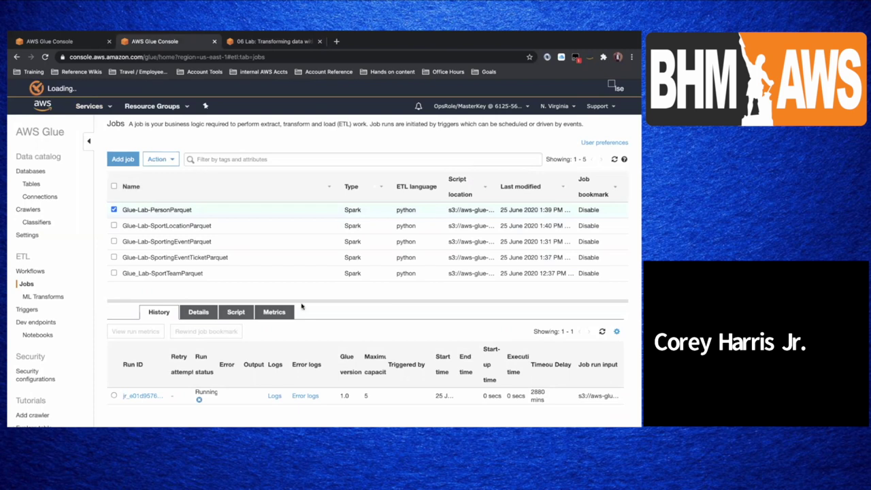
{"action": "mouse_move", "coordinate": [409, 410]}
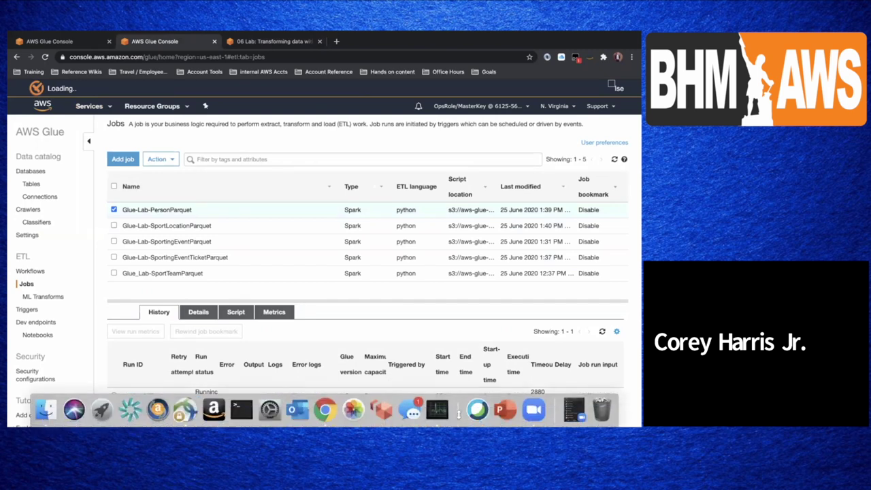
{"action": "left_click", "coordinate": [502, 411]}
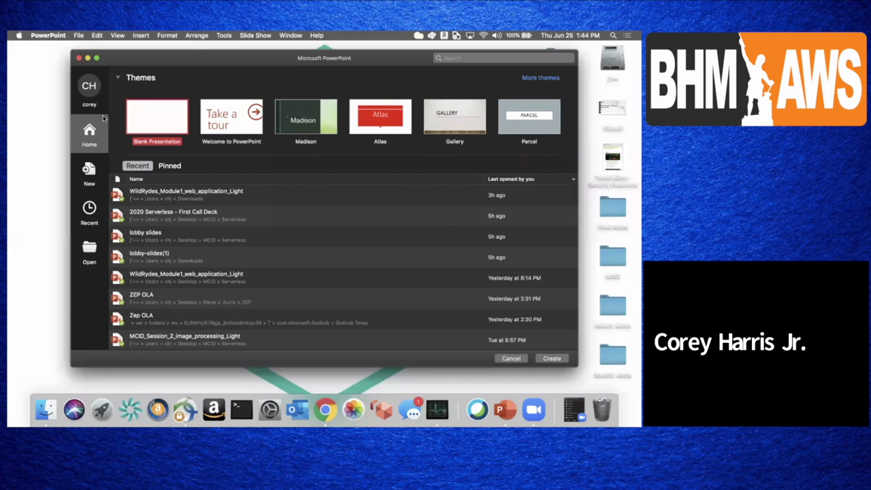
{"action": "left_click", "coordinate": [79, 58]}
Step: Switch to Finder and open the Serverless Data Lake folder, reached through the MCID folder on the Desktop
{"action": "left_click", "coordinate": [46, 408]}
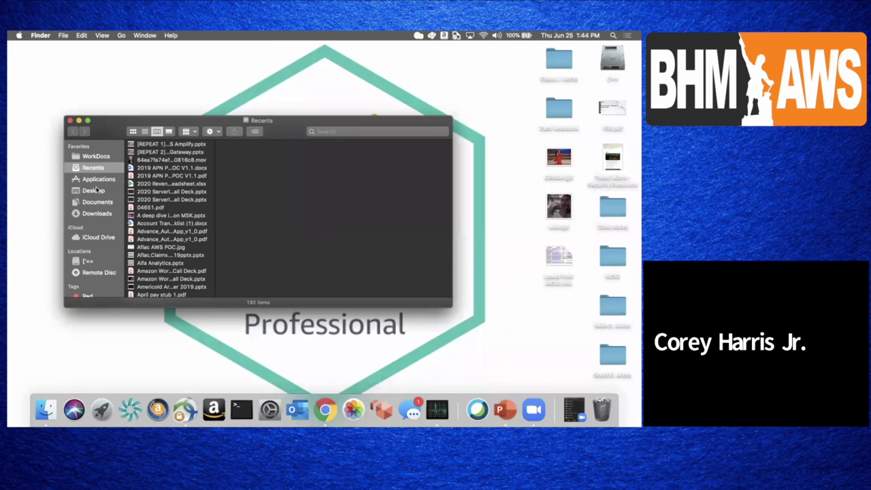
{"action": "left_click", "coordinate": [94, 191]}
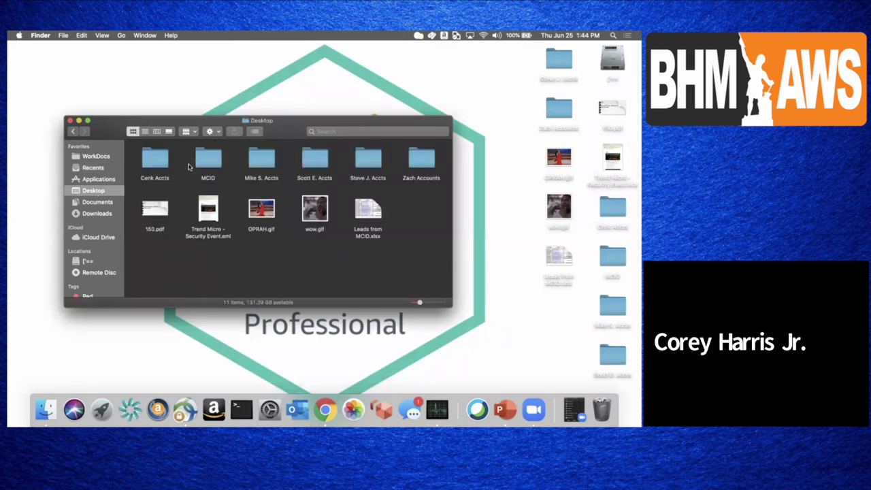
{"action": "left_click", "coordinate": [210, 159]}
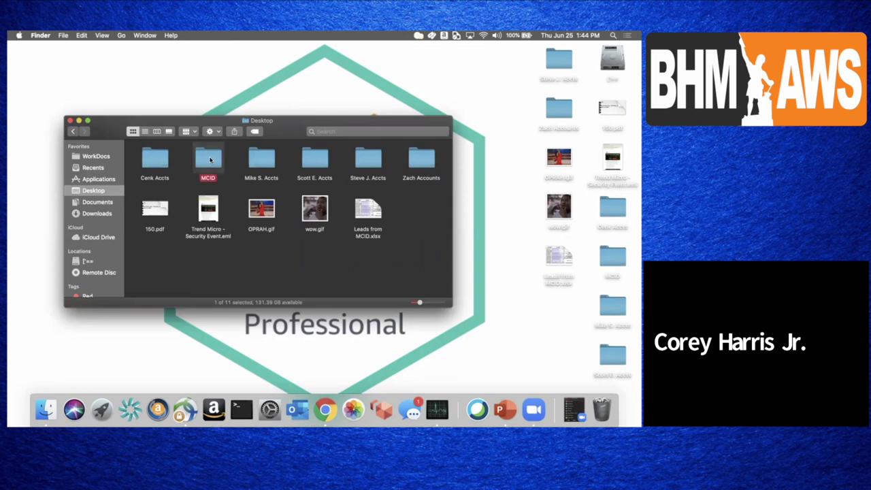
{"action": "double_click", "coordinate": [210, 160]}
{"action": "left_click", "coordinate": [205, 158]}
{"action": "double_click", "coordinate": [205, 157]}
{"action": "mouse_move", "coordinate": [370, 164]}
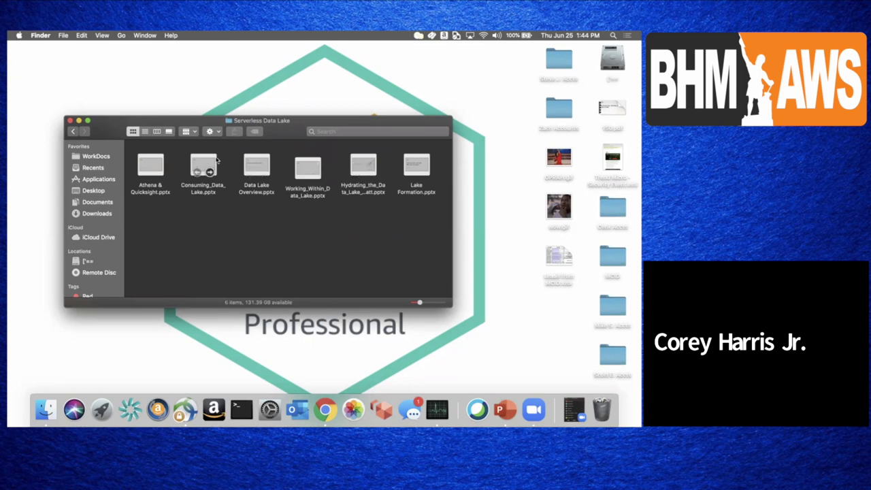
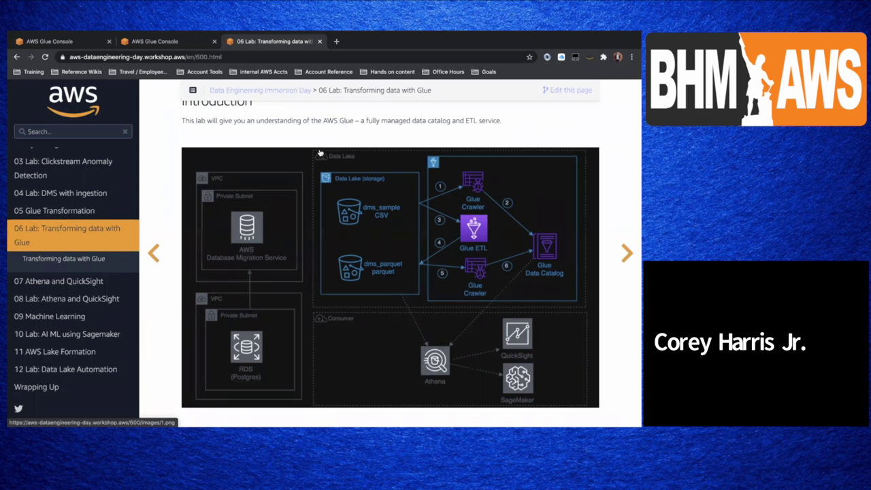
Step: In the AWS Glue console, start a new crawler named glue-lab-parquet-crawler with data stores as its source type
{"action": "left_click", "coordinate": [180, 41]}
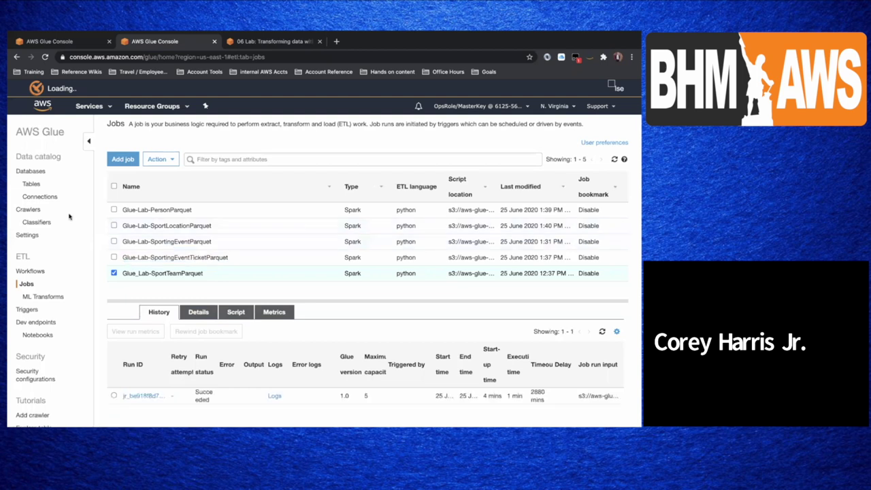
{"action": "left_click", "coordinate": [30, 211]}
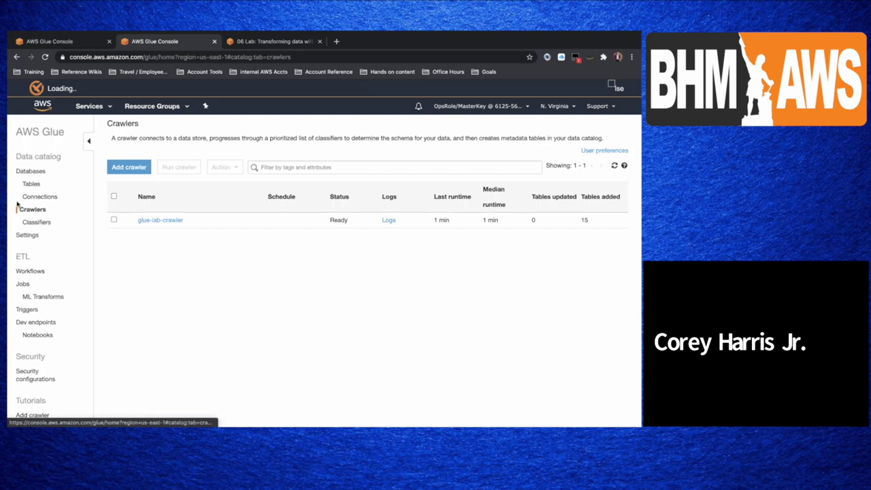
{"action": "left_click", "coordinate": [144, 168]}
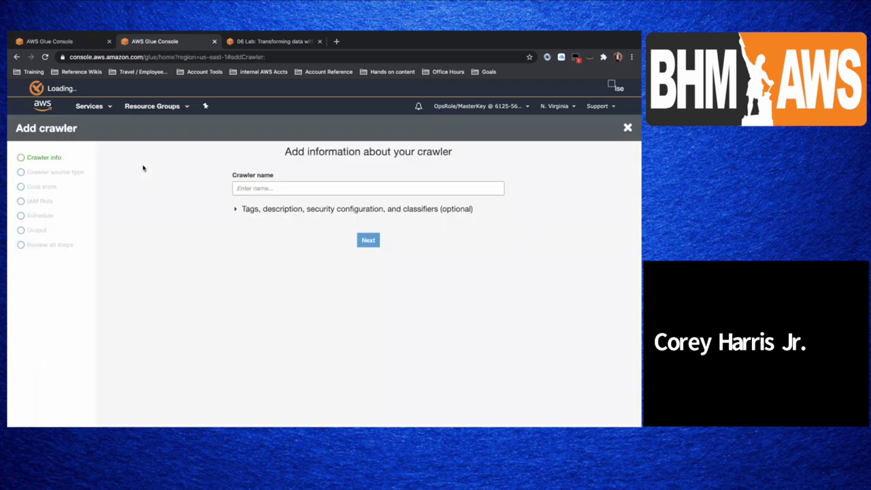
{"action": "left_click", "coordinate": [267, 192]}
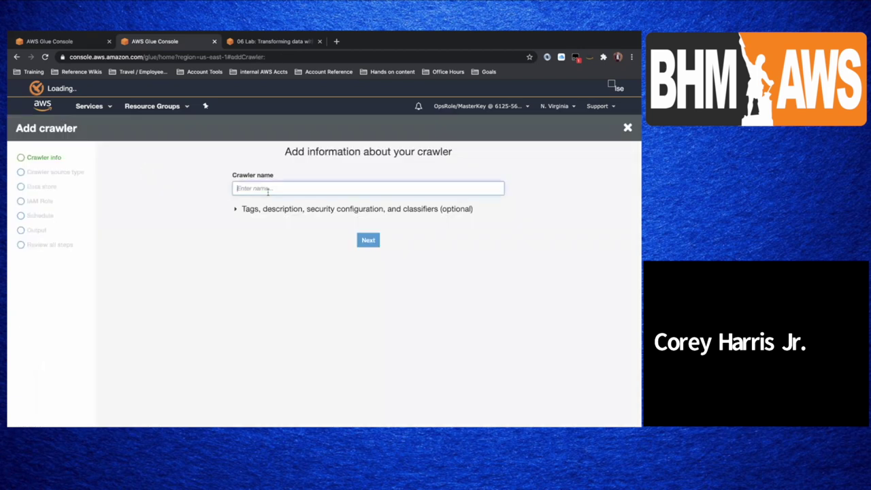
{"action": "type", "text": "glue-lab-oa"}
{"action": "key", "text": "BackSpace"}
{"action": "type", "text": "parquet-crawler"}
{"action": "left_click", "coordinate": [369, 244]}
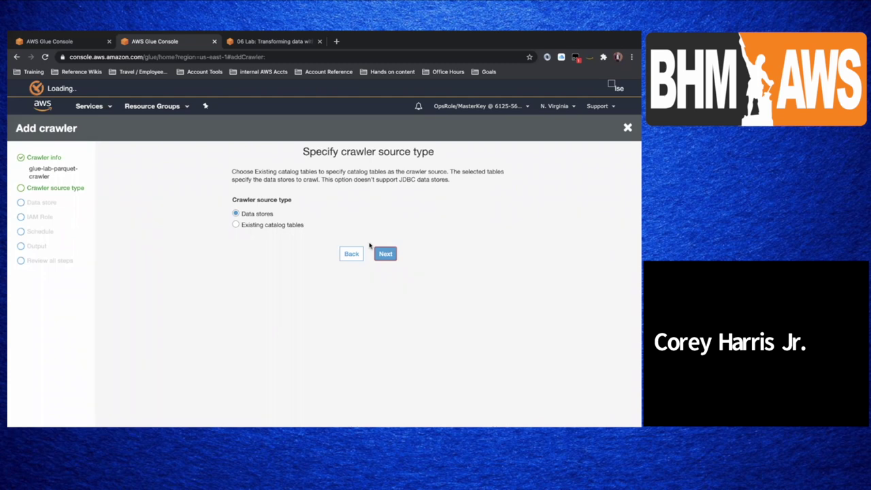
{"action": "left_click", "coordinate": [387, 254]}
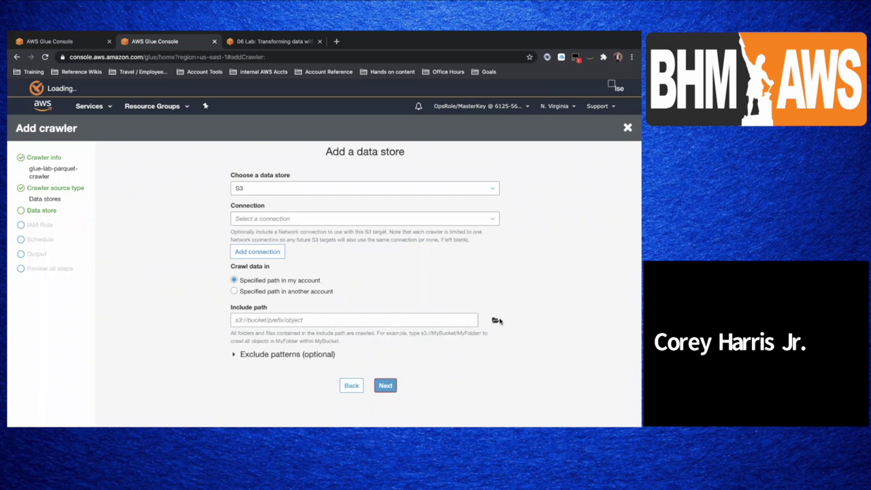
Step: Set the crawler's S3 include path to tickets/dms_parquet in the dmslab-student-dmslabs3bucket bucket, without adding another data store
{"action": "left_click", "coordinate": [495, 320]}
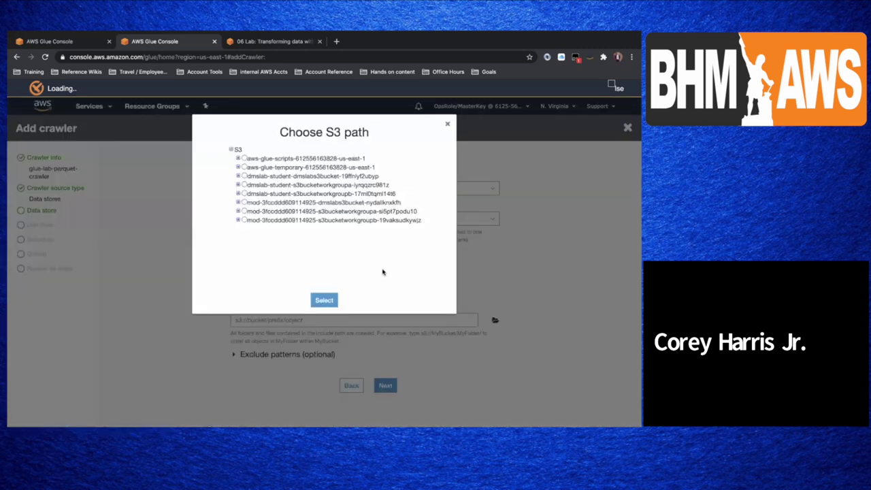
{"action": "left_click", "coordinate": [238, 176]}
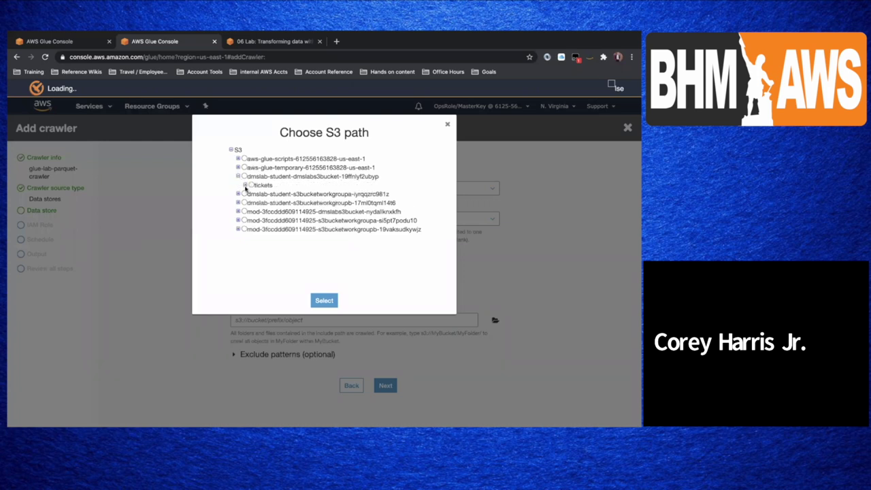
{"action": "left_click", "coordinate": [245, 185]}
{"action": "left_click", "coordinate": [252, 194]}
{"action": "left_click", "coordinate": [258, 194]}
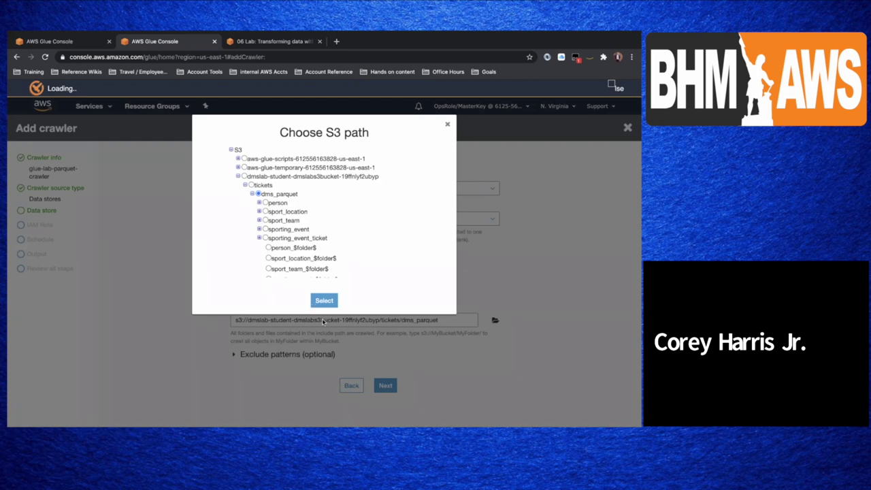
{"action": "left_click", "coordinate": [325, 300]}
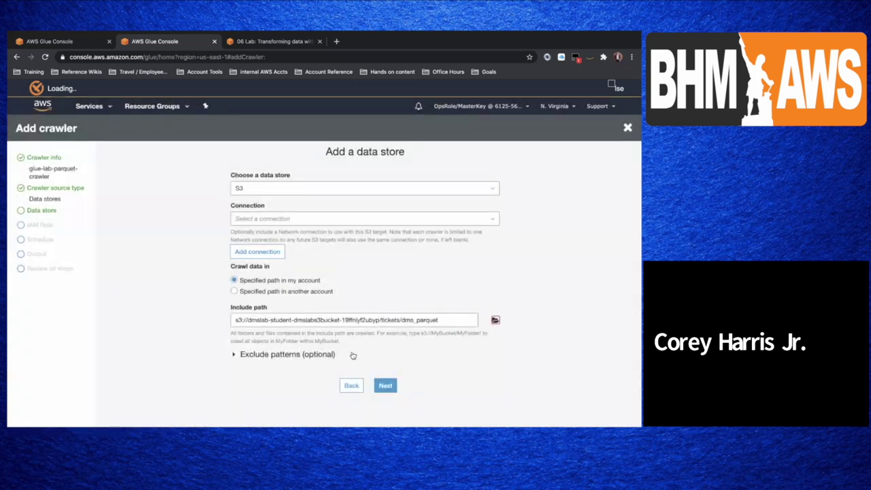
{"action": "left_click", "coordinate": [382, 384]}
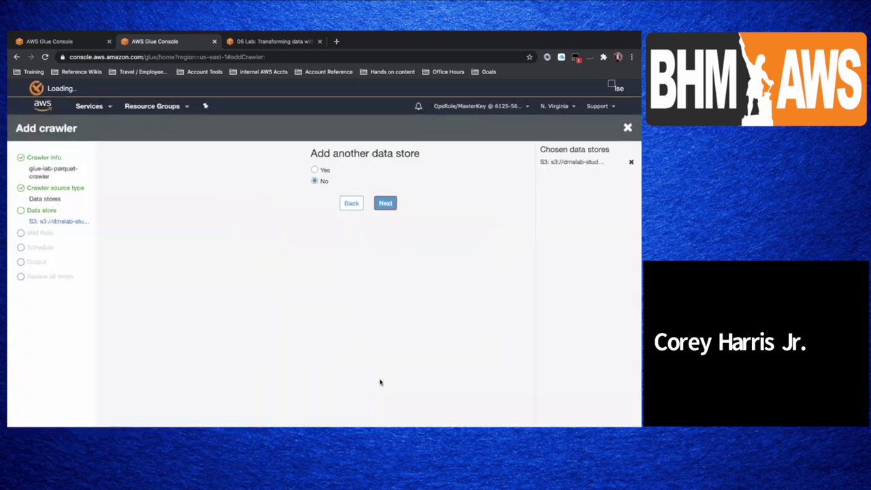
{"action": "left_click", "coordinate": [386, 202]}
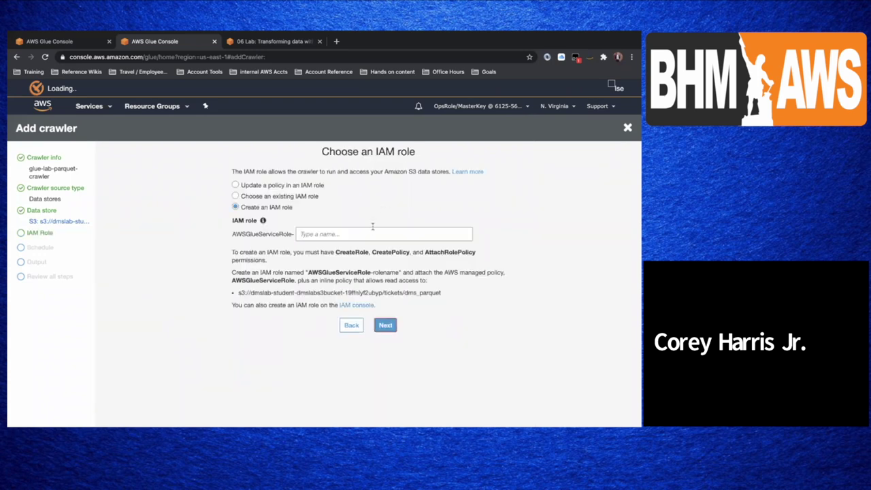
Step: Assign the existing dmslab-student-GlueLabRole IAM role to the crawler and keep its schedule at Run on demand
{"action": "left_click", "coordinate": [267, 197]}
{"action": "left_click", "coordinate": [289, 233]}
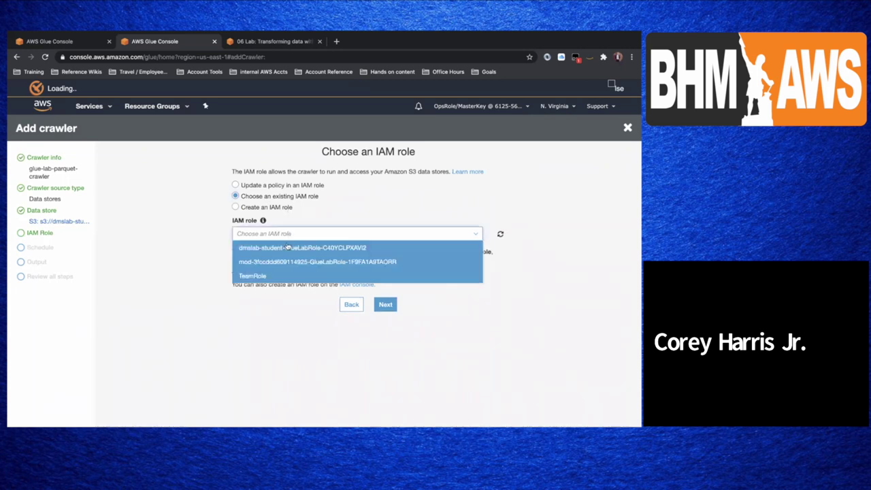
{"action": "left_click", "coordinate": [288, 248]}
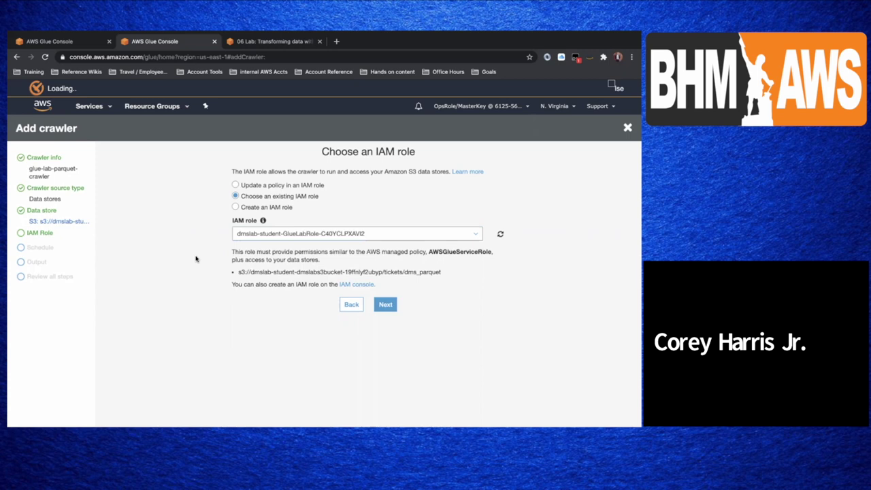
{"action": "left_click", "coordinate": [385, 304]}
{"action": "left_click", "coordinate": [385, 305]}
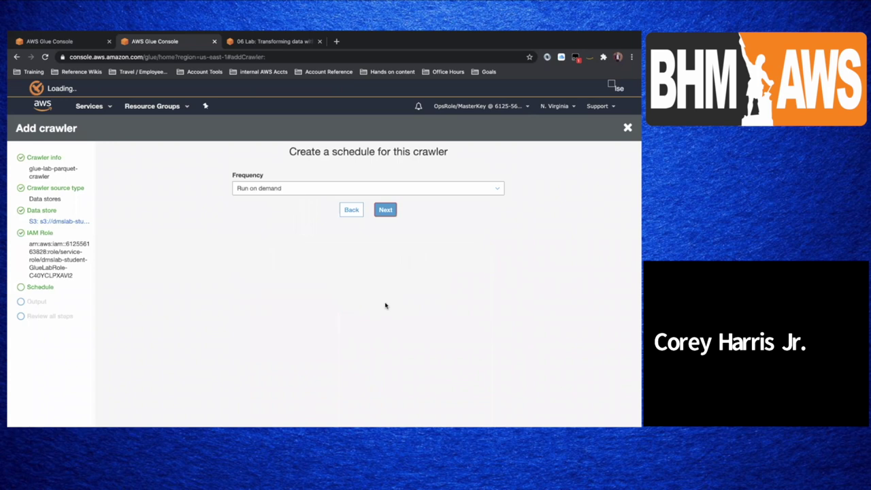
{"action": "left_click", "coordinate": [390, 207]}
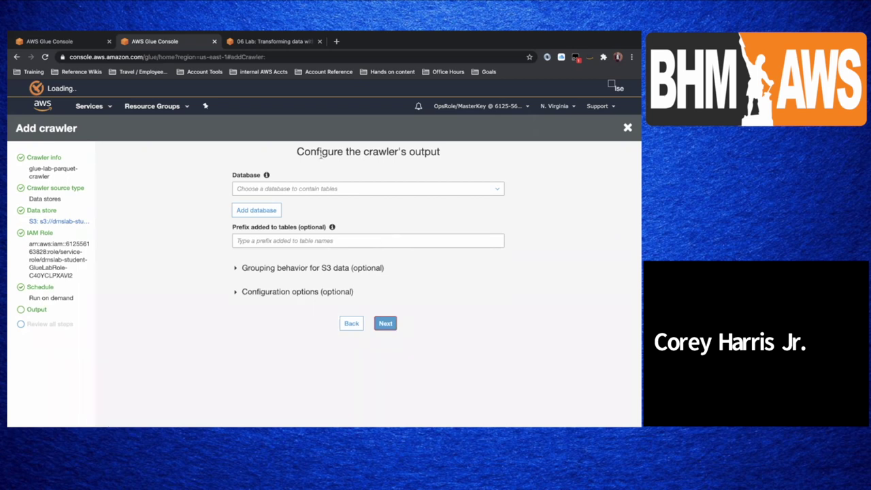
Step: Set the crawler's output database to ticketdata and the prefix added to tables to parquet_
{"action": "left_click", "coordinate": [301, 191]}
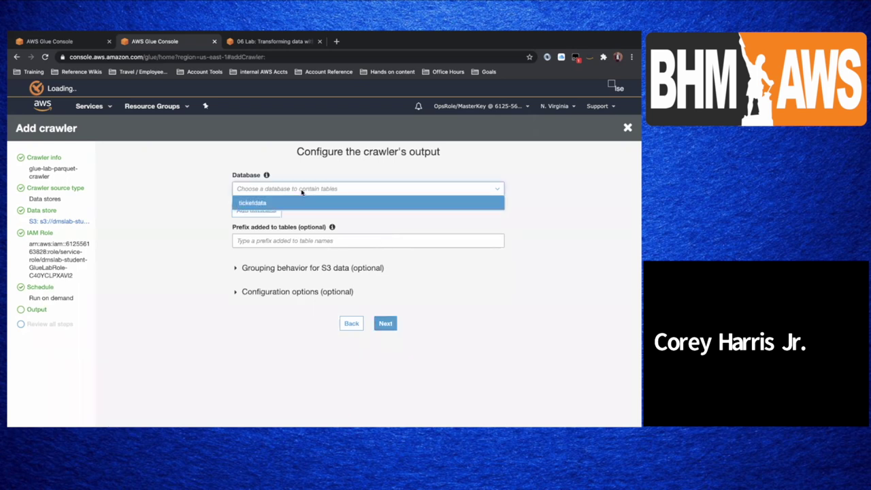
{"action": "left_click", "coordinate": [299, 201]}
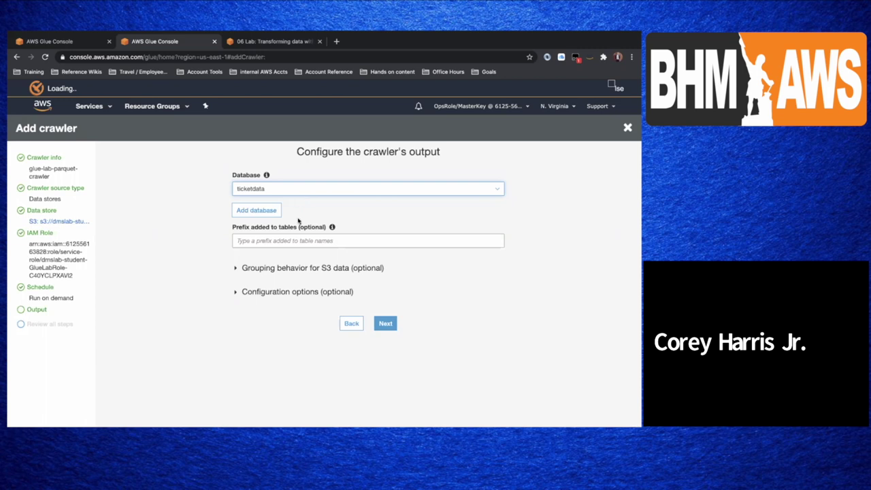
{"action": "left_click", "coordinate": [290, 240]}
{"action": "type", "text": "pa"}
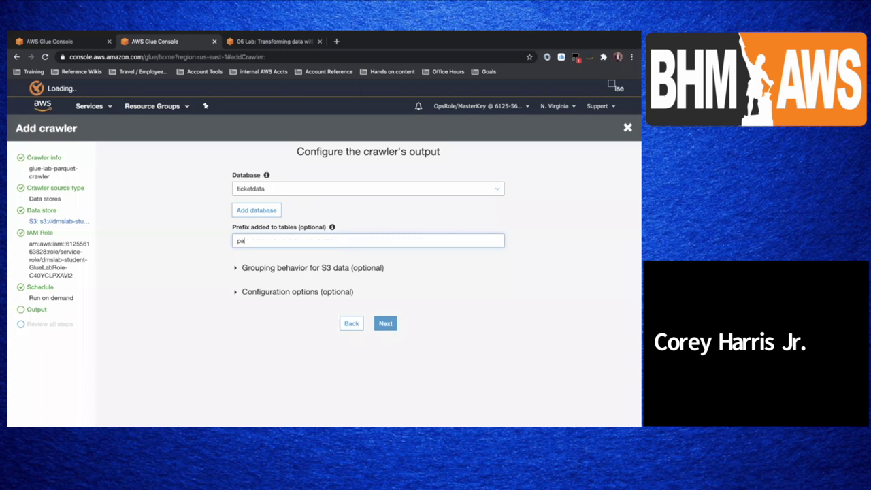
{"action": "type", "text": "rquet_"}
Step: Expand the S3 grouping behavior and configuration options, keep their defaults, and continue to the crawler review
{"action": "left_click", "coordinate": [333, 275]}
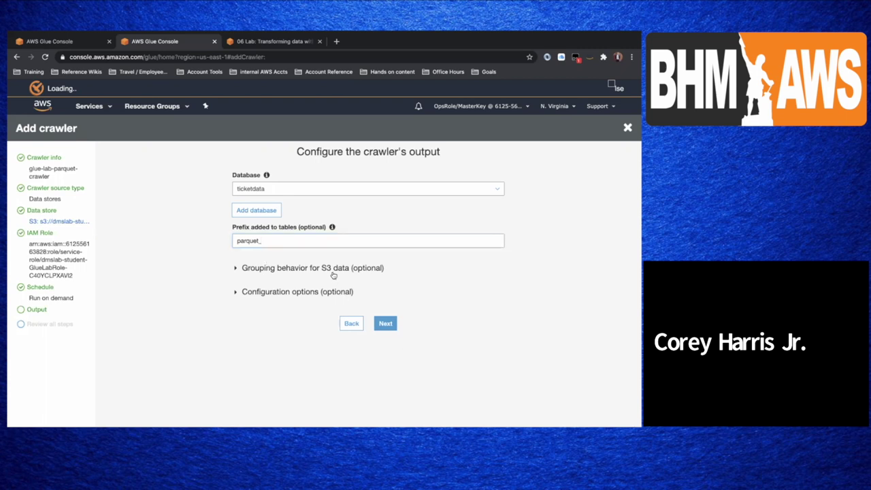
{"action": "scroll", "coordinate": [323, 309], "scroll_direction": "down", "scroll_amount": 1}
{"action": "left_click", "coordinate": [320, 317]}
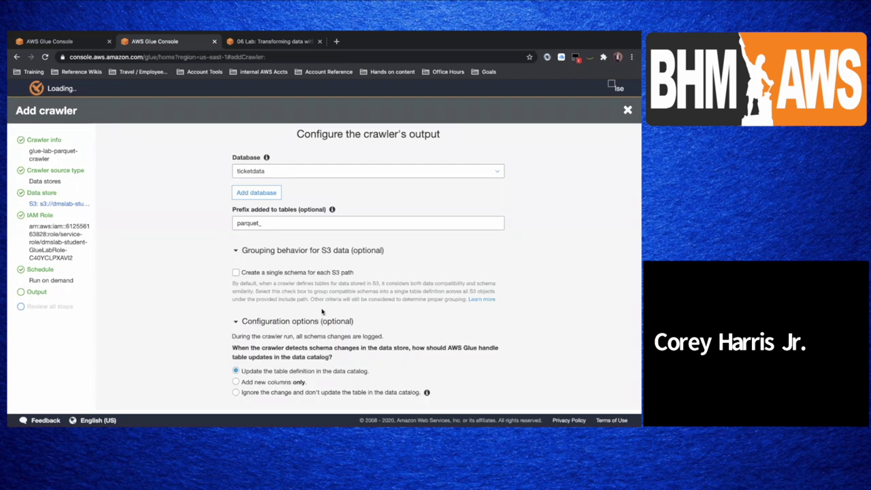
{"action": "scroll", "coordinate": [320, 315], "scroll_direction": "down", "scroll_amount": 3}
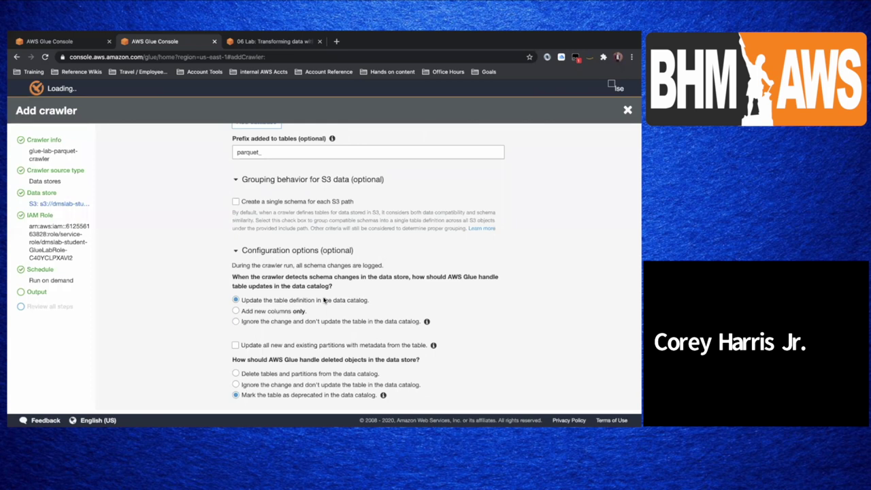
{"action": "scroll", "coordinate": [324, 300], "scroll_direction": "down", "scroll_amount": 2}
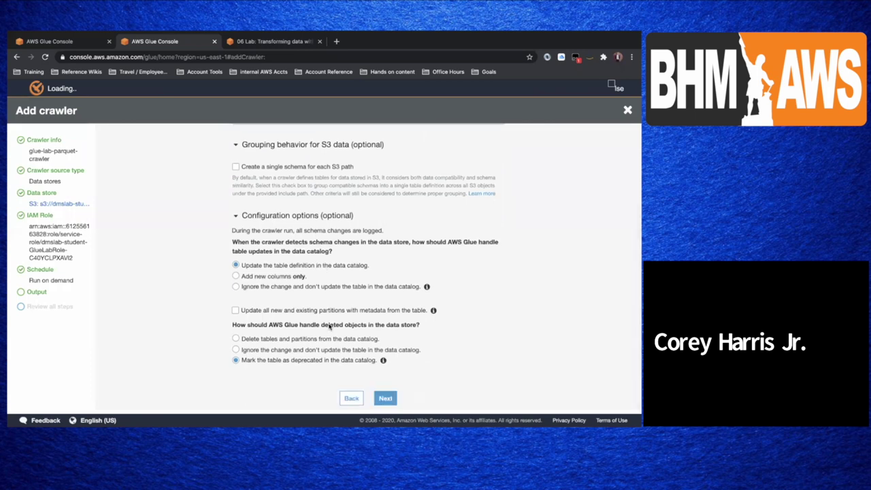
{"action": "left_click", "coordinate": [385, 398]}
{"action": "left_click", "coordinate": [390, 402]}
{"action": "left_click", "coordinate": [389, 402]}
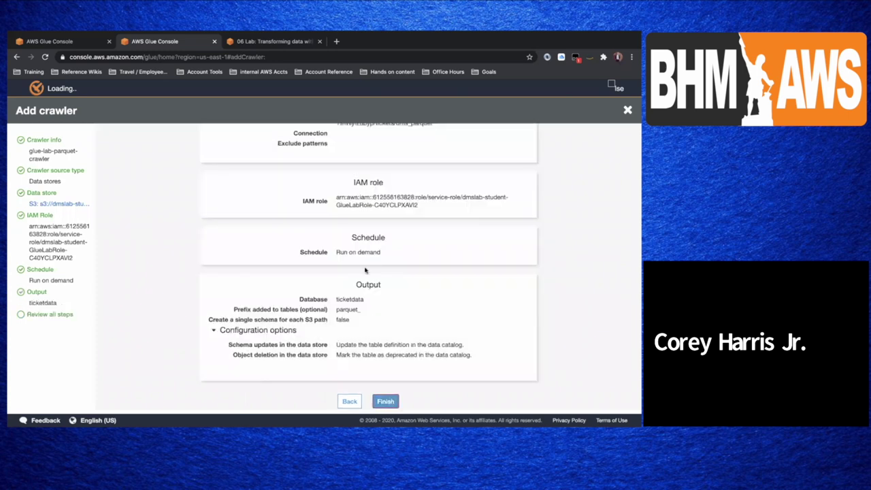
Step: Review the crawler's settings, finish creating glue-lab-parquet-crawler, and run it immediately
{"action": "scroll", "coordinate": [365, 269], "scroll_direction": "down", "scroll_amount": 3}
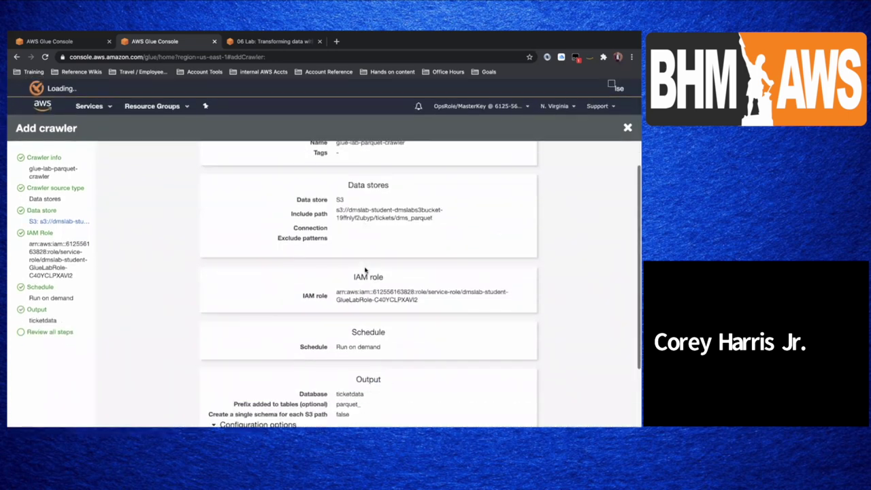
{"action": "scroll", "coordinate": [364, 269], "scroll_direction": "up", "scroll_amount": 2}
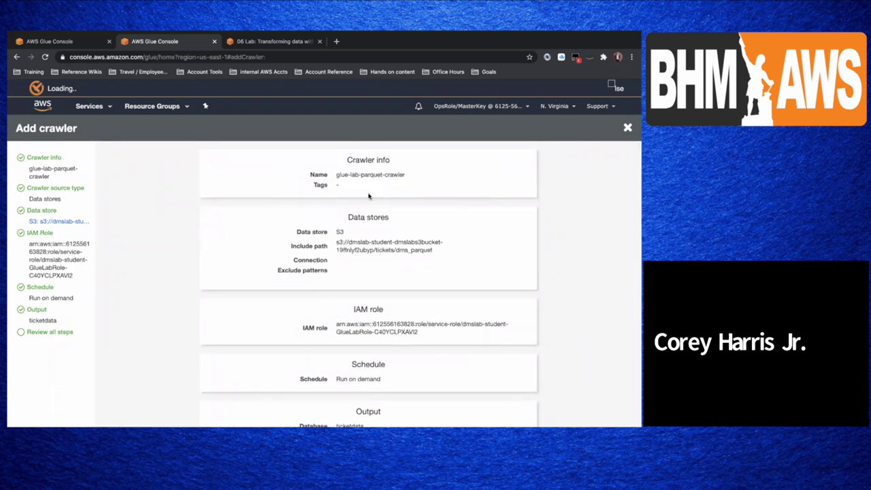
{"action": "scroll", "coordinate": [354, 252], "scroll_direction": "down", "scroll_amount": 3}
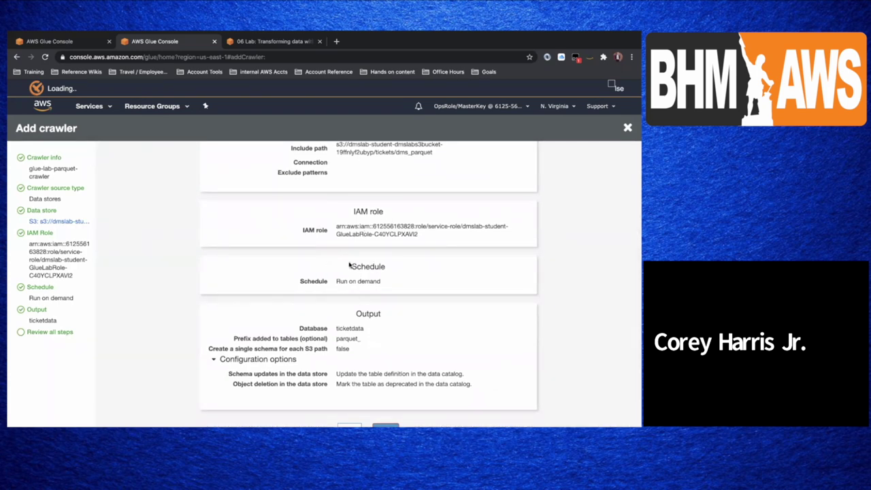
{"action": "scroll", "coordinate": [327, 357], "scroll_direction": "down", "scroll_amount": 1}
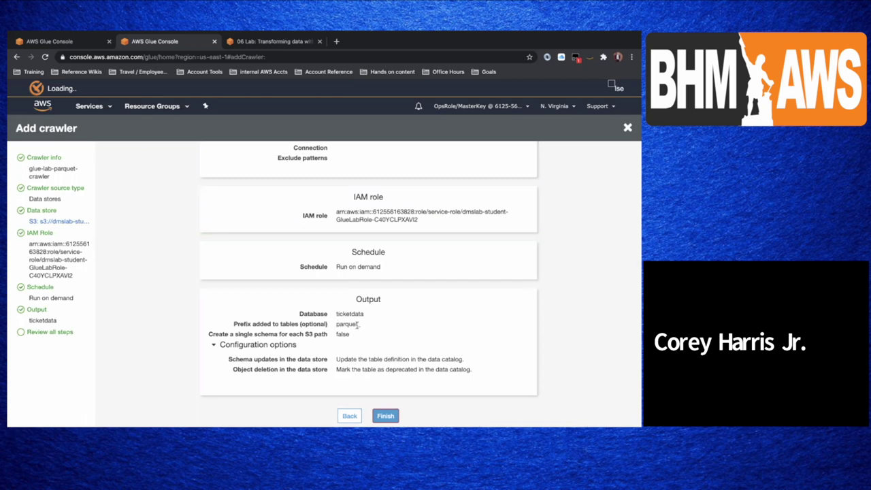
{"action": "left_click", "coordinate": [381, 416]}
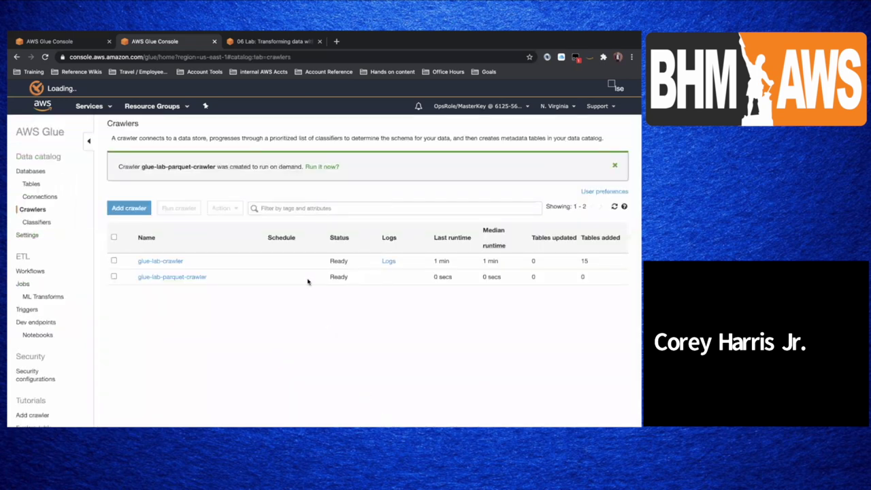
{"action": "left_click", "coordinate": [323, 167]}
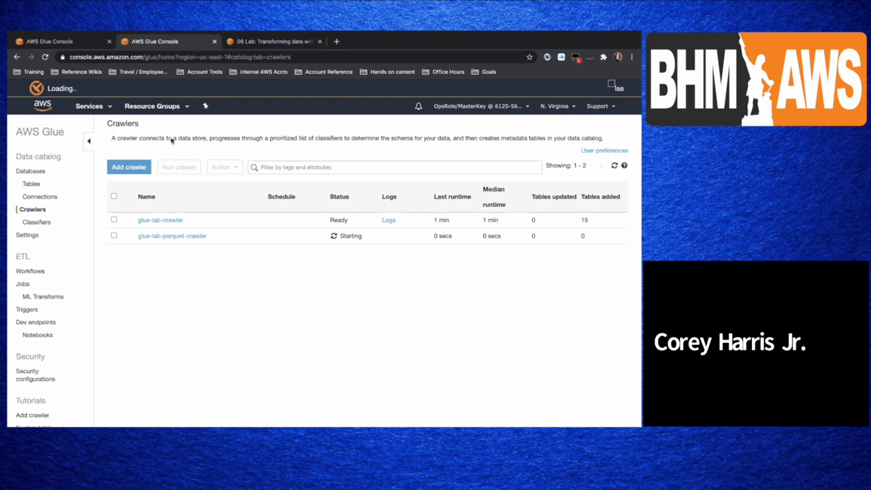
Step: Examine the architecture diagram and prerequisites in the 06 Lab: Transforming data with Glue guide
{"action": "left_click", "coordinate": [230, 41]}
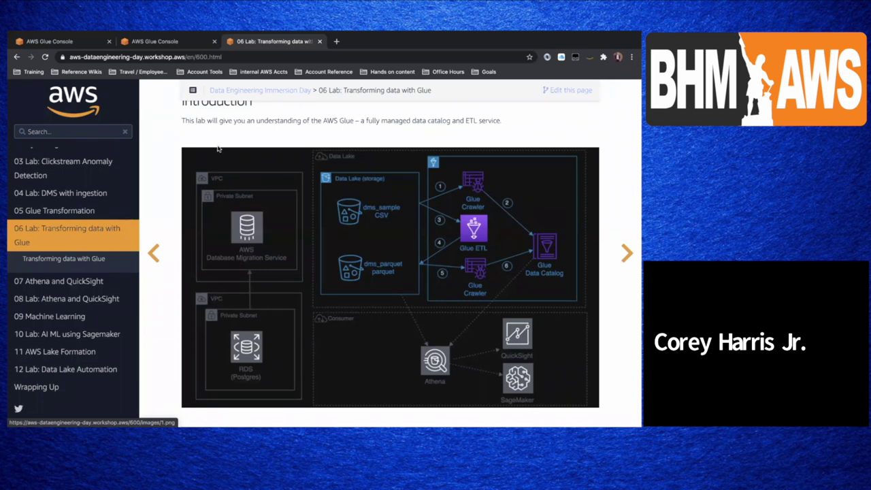
{"action": "scroll", "coordinate": [227, 253], "scroll_direction": "down", "scroll_amount": 2}
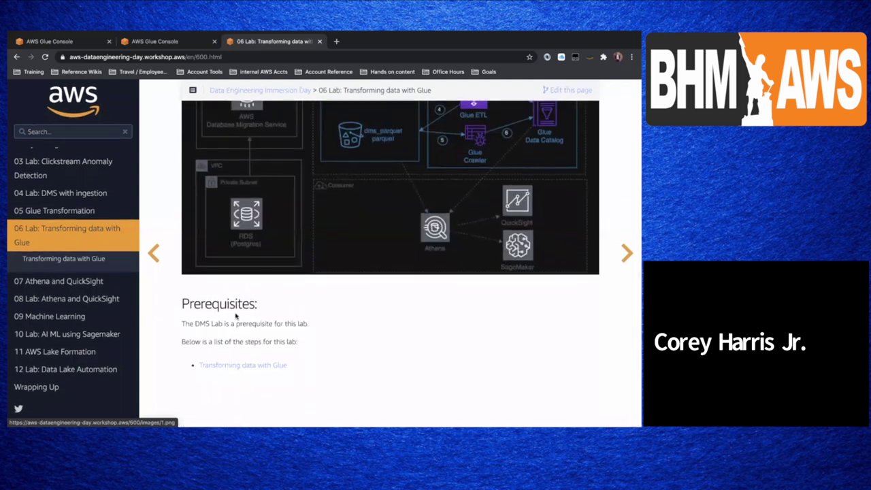
{"action": "scroll", "coordinate": [237, 315], "scroll_direction": "up", "scroll_amount": 1}
{"action": "scroll", "coordinate": [236, 315], "scroll_direction": "up", "scroll_amount": 1}
{"action": "scroll", "coordinate": [236, 315], "scroll_direction": "down", "scroll_amount": 2}
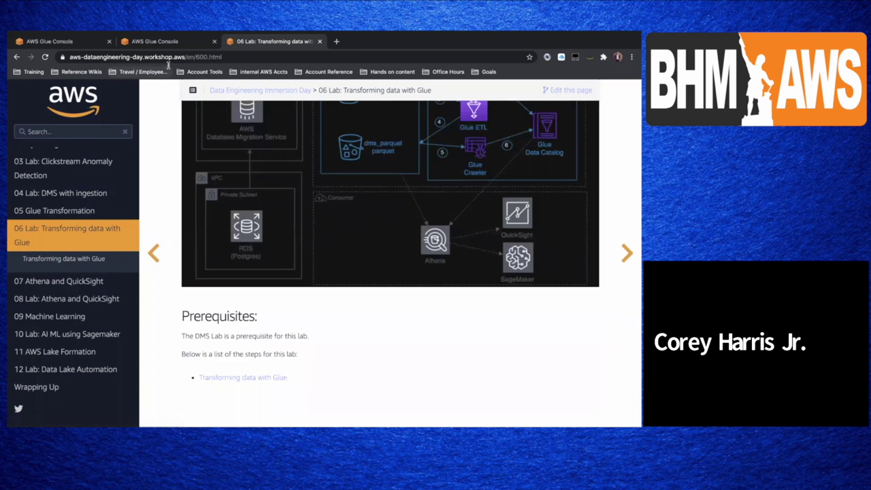
Step: In the AWS Glue console, view the details of glue-lab-crawler and glue-lab-parquet-crawler, and return to the crawler list
{"action": "left_click", "coordinate": [167, 43]}
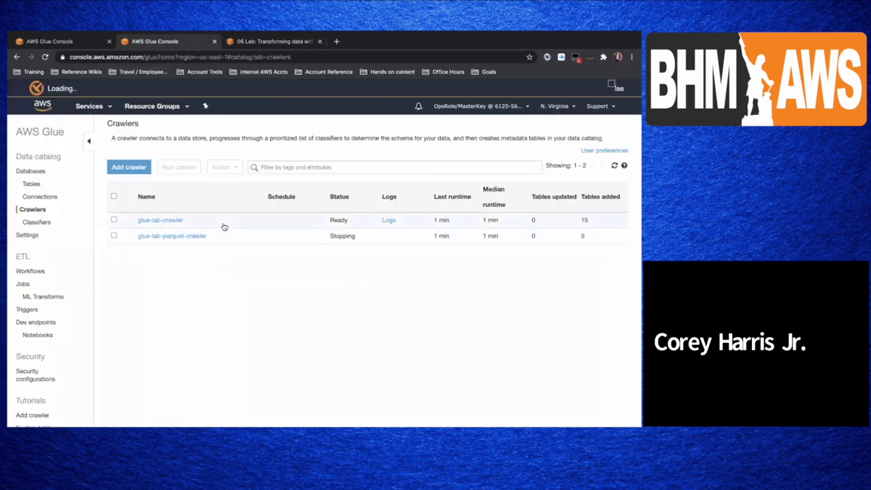
{"action": "left_click", "coordinate": [222, 226]}
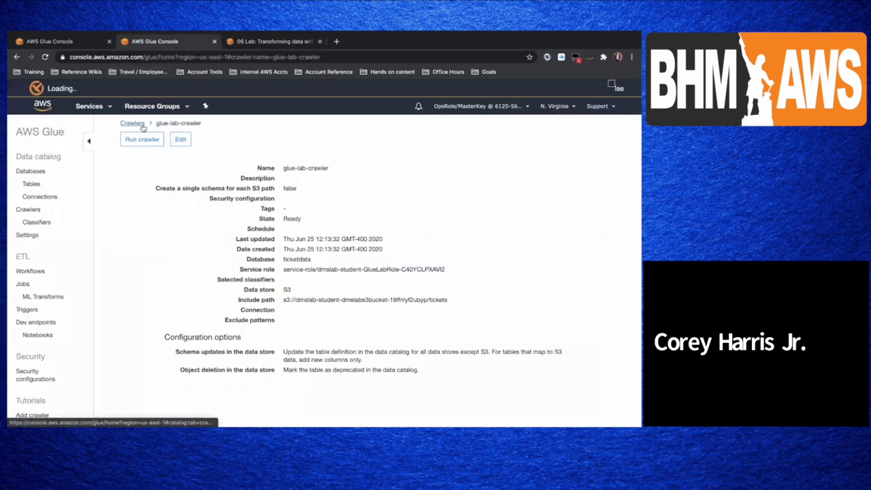
{"action": "left_click", "coordinate": [32, 209]}
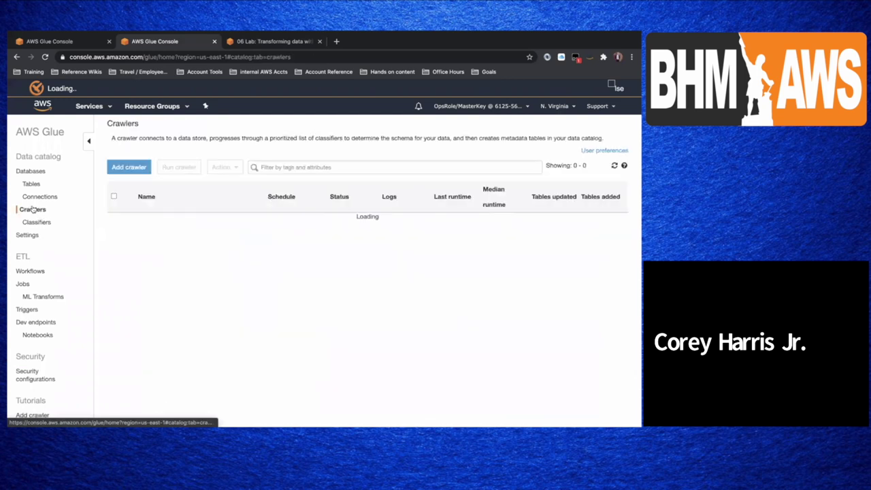
{"action": "left_click", "coordinate": [204, 235]}
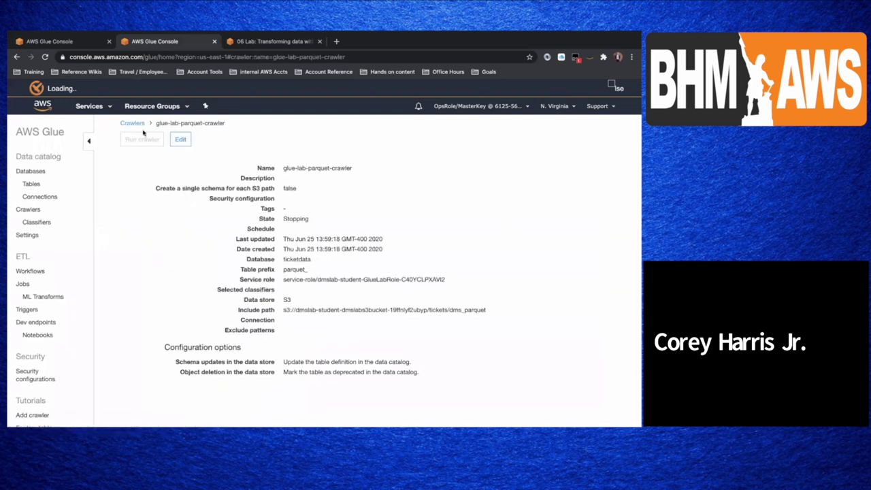
{"action": "left_click", "coordinate": [136, 123]}
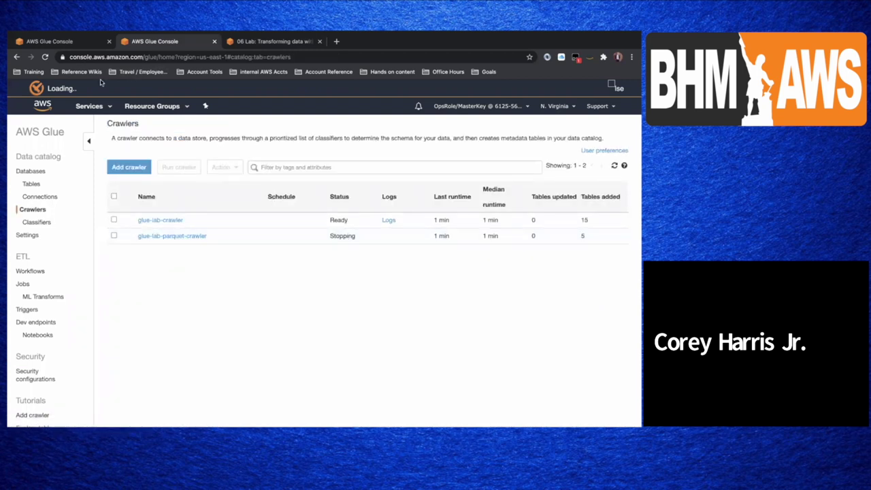
Step: Refresh the crawler list and revisit the architecture diagram in the Glue lab guide
{"action": "left_click", "coordinate": [45, 57]}
{"action": "left_click", "coordinate": [45, 57]}
{"action": "left_click", "coordinate": [239, 43]}
{"action": "scroll", "coordinate": [310, 305], "scroll_direction": "up", "scroll_amount": 3}
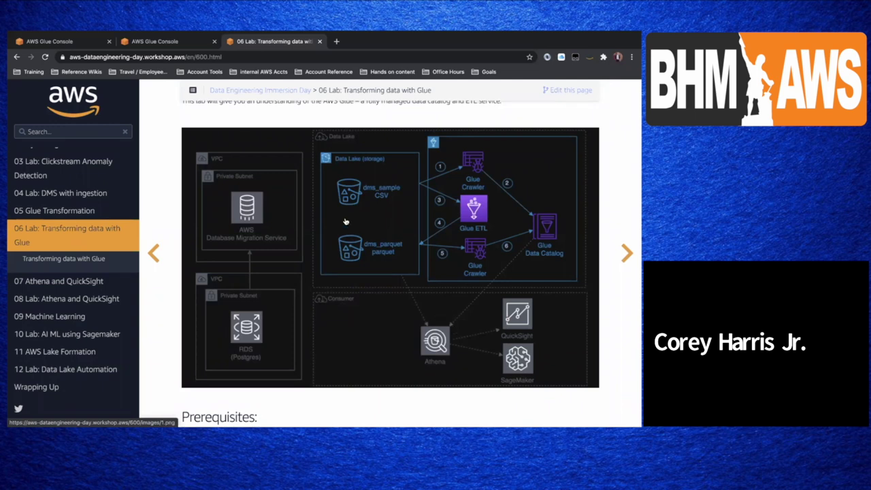
Step: Back in the Glue console, refresh the crawler list and check the state and settings of glue-lab-parquet-crawler
{"action": "left_click", "coordinate": [167, 45]}
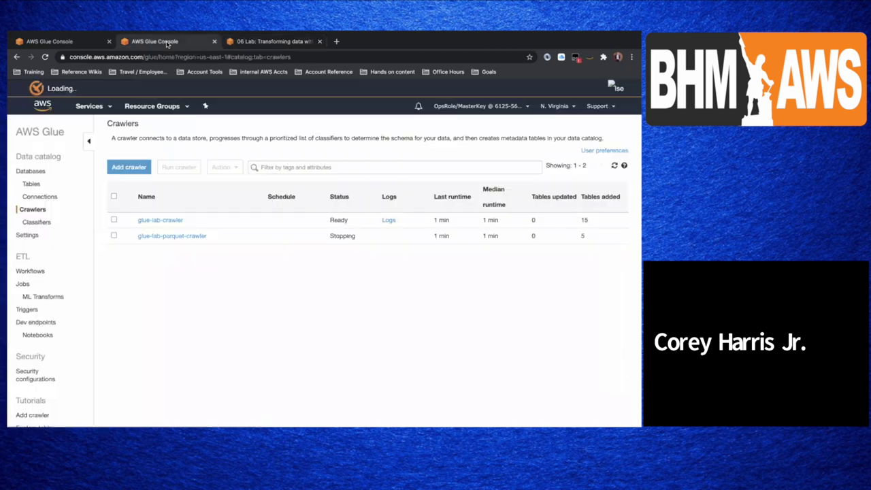
{"action": "left_click", "coordinate": [240, 235]}
{"action": "left_click", "coordinate": [132, 123]}
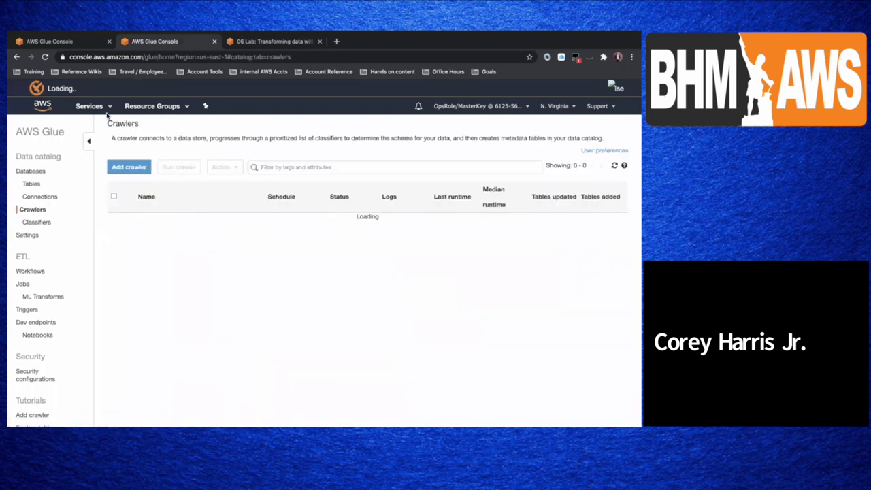
{"action": "left_click", "coordinate": [46, 57]}
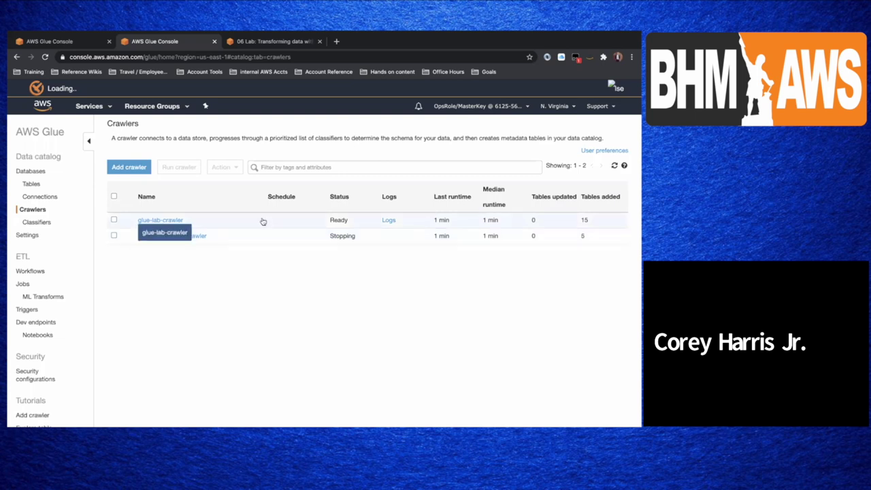
{"action": "left_click", "coordinate": [192, 236]}
{"action": "scroll", "coordinate": [219, 283], "scroll_direction": "down", "scroll_amount": 1}
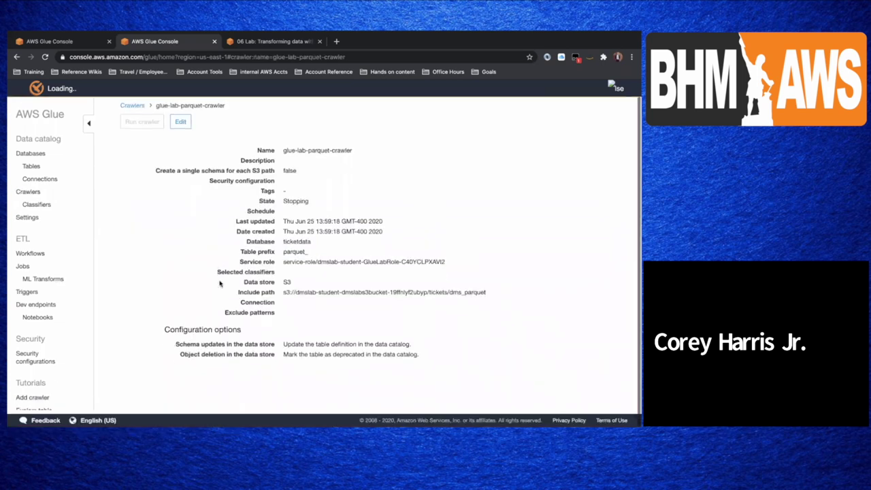
{"action": "scroll", "coordinate": [204, 259], "scroll_direction": "up", "scroll_amount": 1}
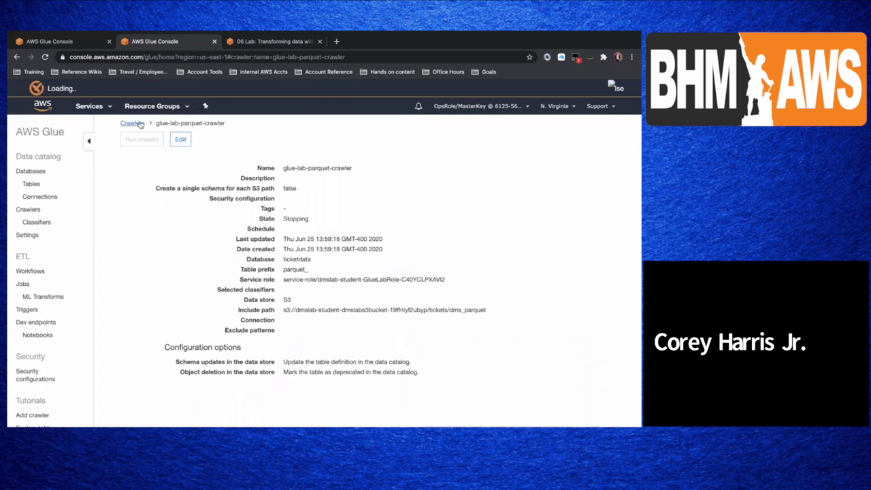
{"action": "left_click", "coordinate": [132, 123]}
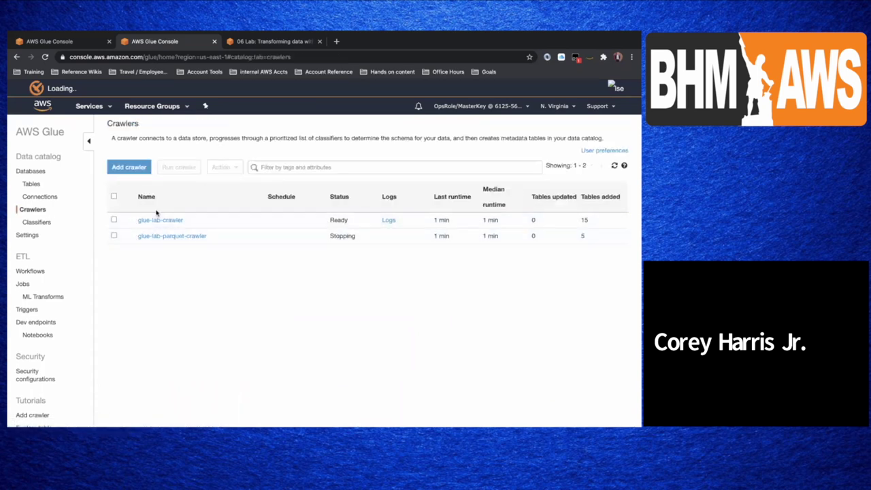
Step: Open the data catalog's tables and filter them by the keyword parquet_
{"action": "left_click", "coordinate": [31, 184]}
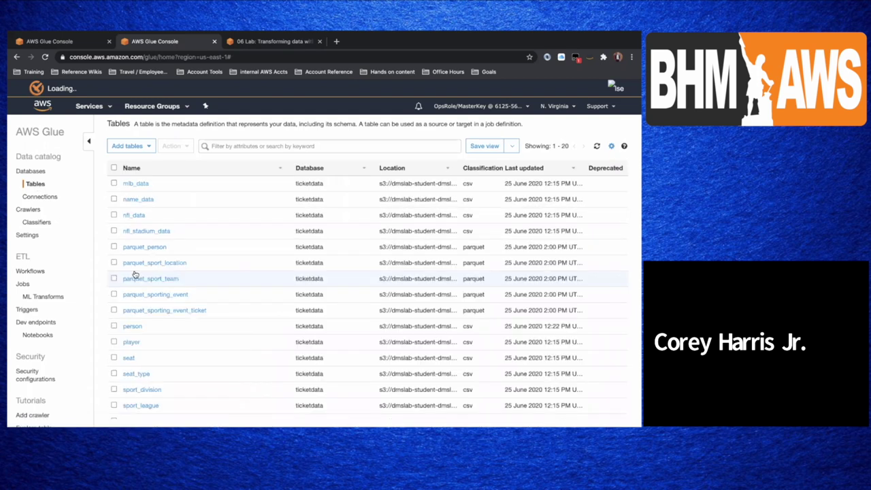
{"action": "left_click", "coordinate": [228, 146]}
{"action": "type", "text": "parquet"}
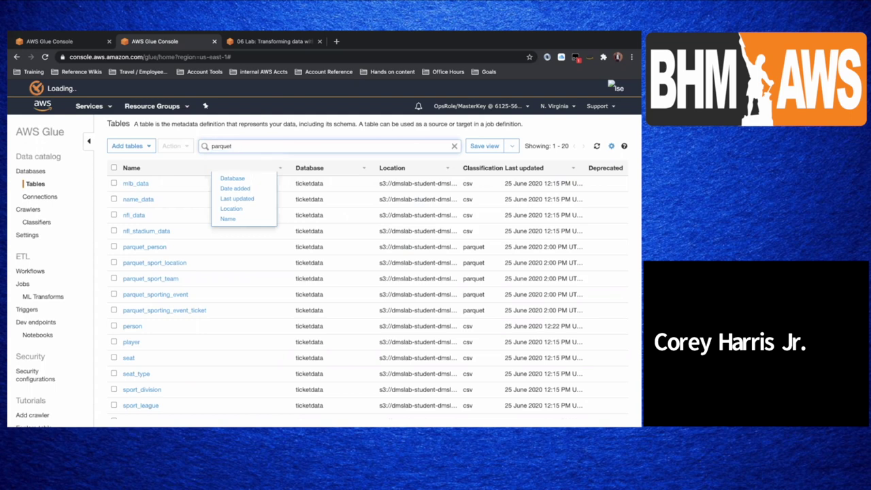
{"action": "key", "text": "Return"}
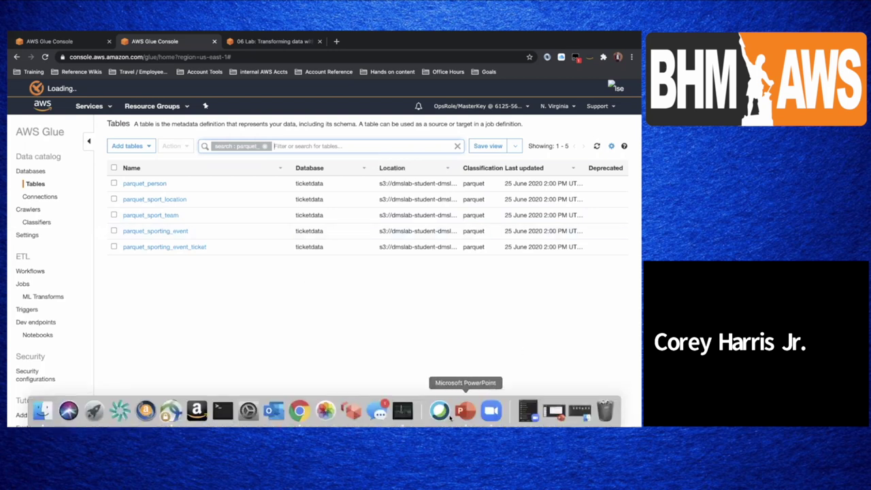
Step: Return to the crawler list and refresh it to check the status of glue-lab-parquet-crawler
{"action": "left_click", "coordinate": [31, 210]}
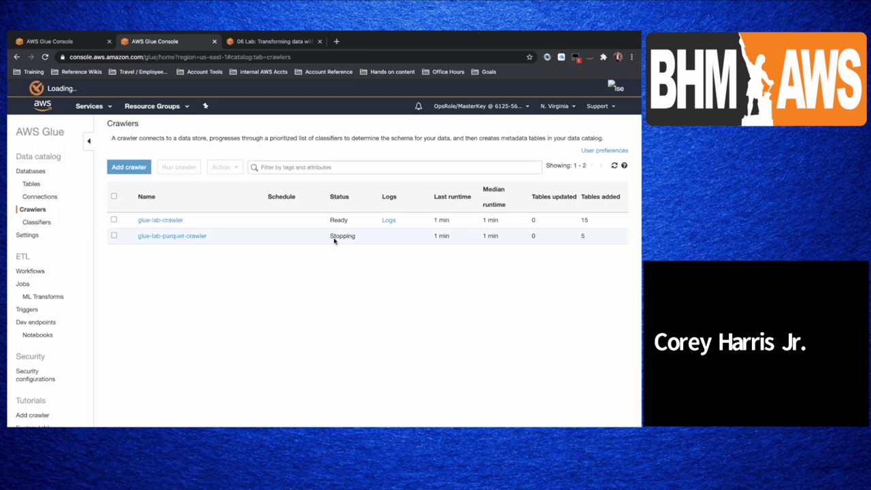
{"action": "left_click", "coordinate": [45, 57]}
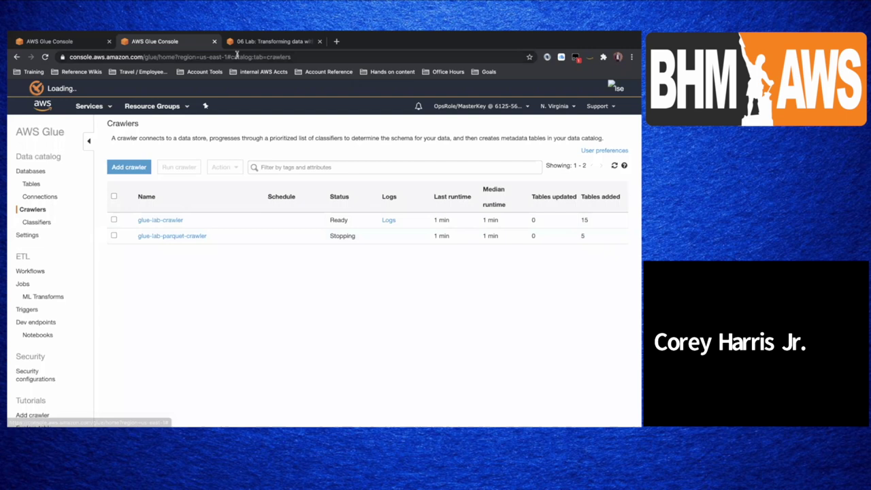
Step: Open the Athena service from a new browser tab and get started to reach its query editor
{"action": "right_click", "coordinate": [91, 107]}
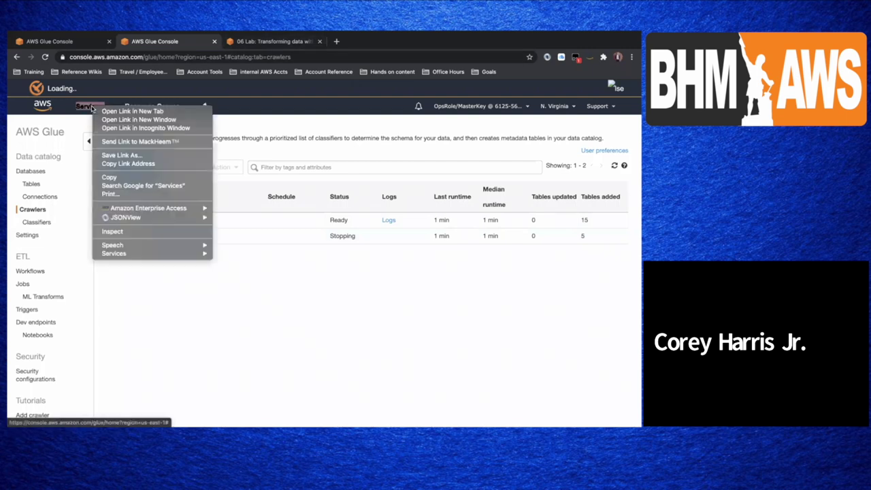
{"action": "left_click", "coordinate": [126, 111]}
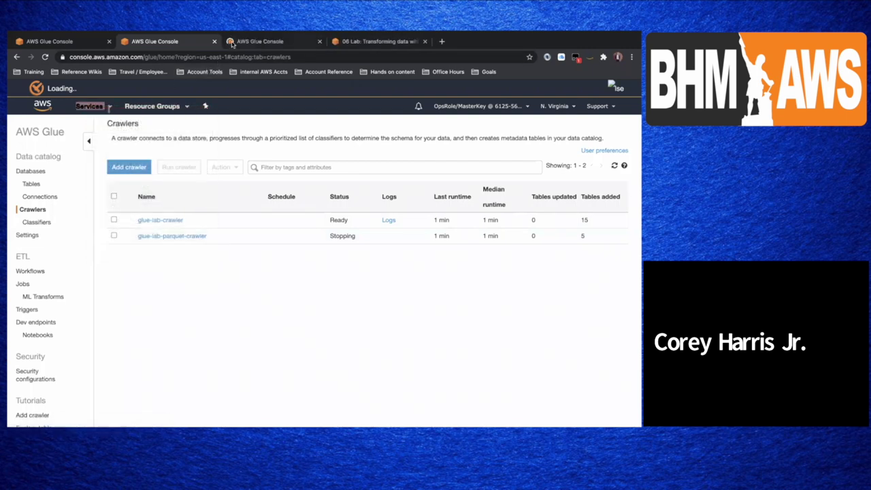
{"action": "left_click", "coordinate": [232, 42]}
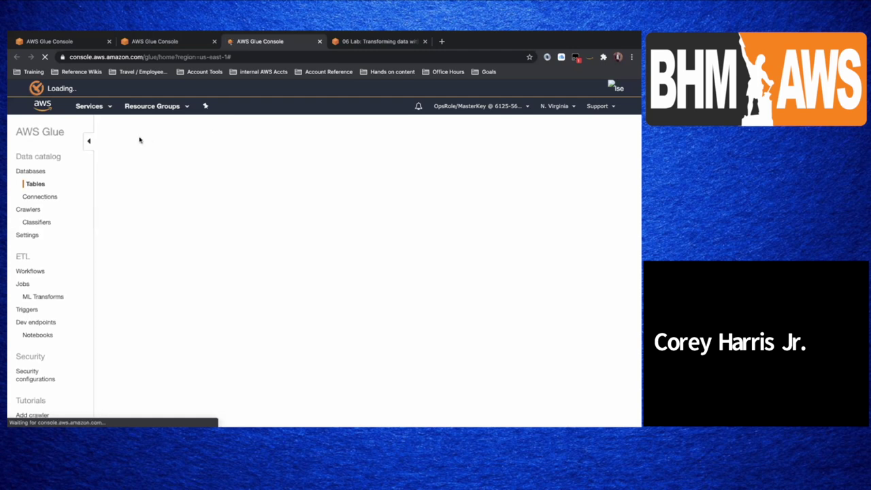
{"action": "left_click", "coordinate": [95, 107]}
{"action": "type", "text": "athe"}
{"action": "key", "text": "BackSpace"}
{"action": "key", "text": "BackSpace"}
{"action": "key", "text": "BackSpace"}
{"action": "type", "text": "thena"}
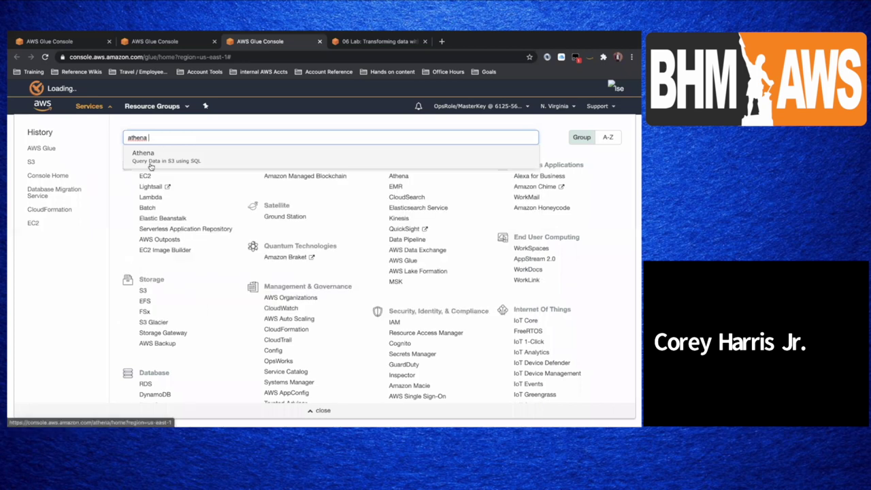
{"action": "left_click", "coordinate": [151, 166]}
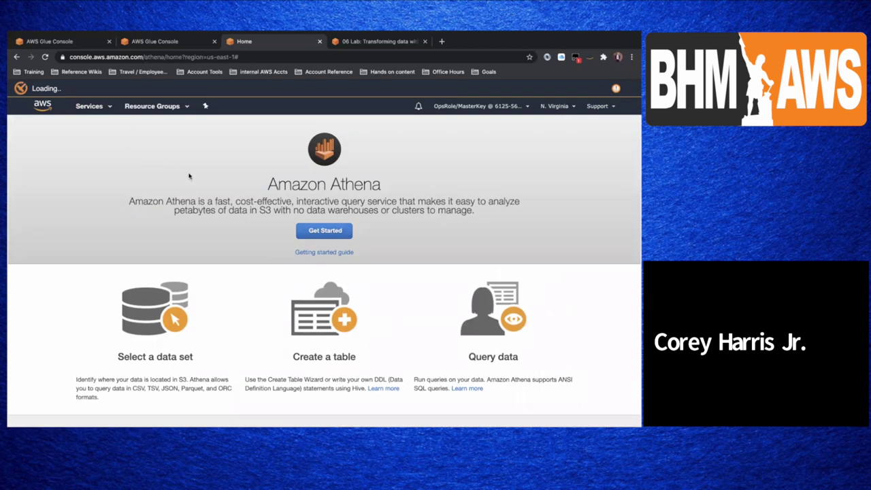
{"action": "left_click", "coordinate": [321, 232]}
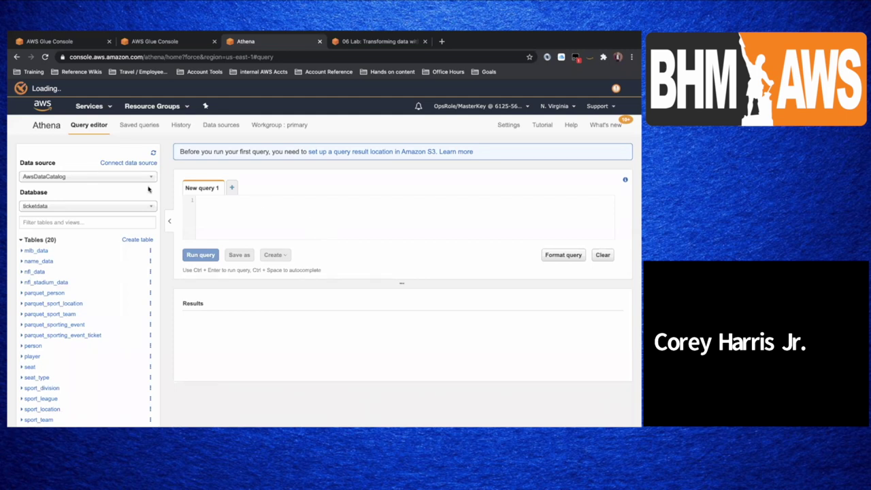
Step: Check the database selection and the query result location setting in the Athena query editor
{"action": "left_click", "coordinate": [79, 205]}
{"action": "left_click", "coordinate": [79, 206]}
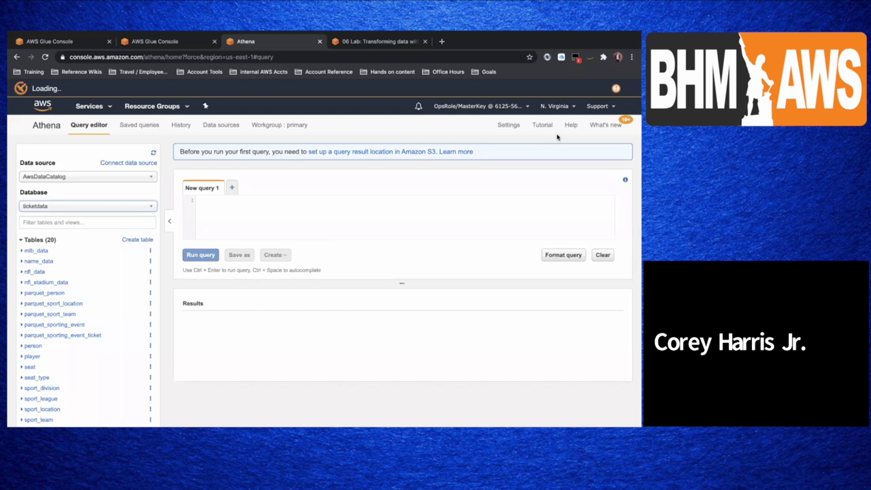
{"action": "left_click", "coordinate": [510, 126]}
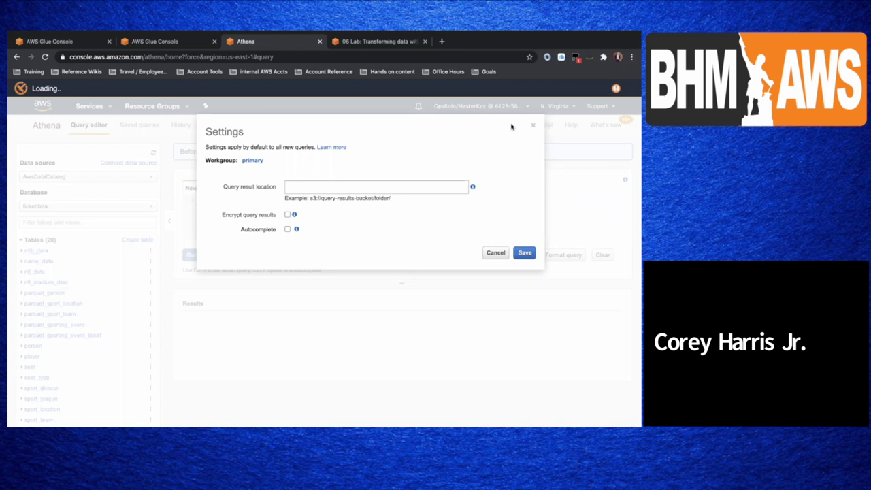
{"action": "left_click", "coordinate": [495, 253]}
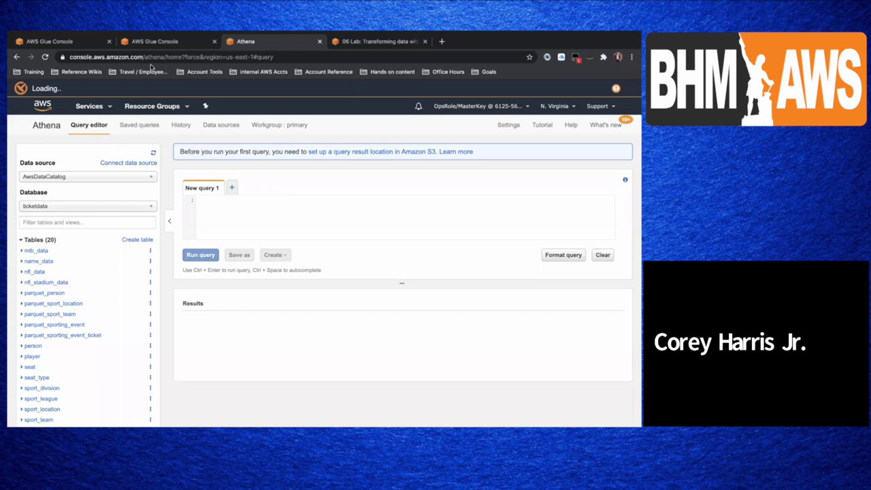
Step: Open S3 in another browser tab and go into the bucket dmslab-student-dmslabs3bucket-19ffnlyf2ubyp
{"action": "right_click", "coordinate": [99, 106]}
{"action": "left_click", "coordinate": [136, 108]}
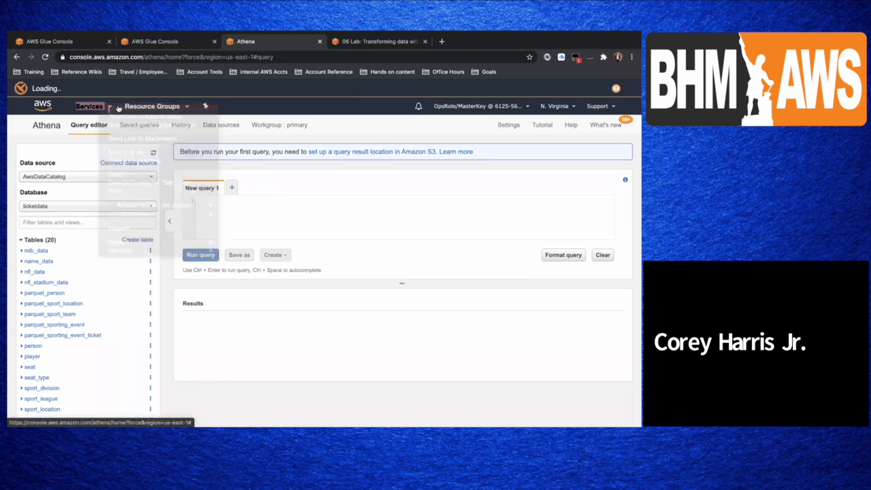
{"action": "left_click", "coordinate": [350, 41]}
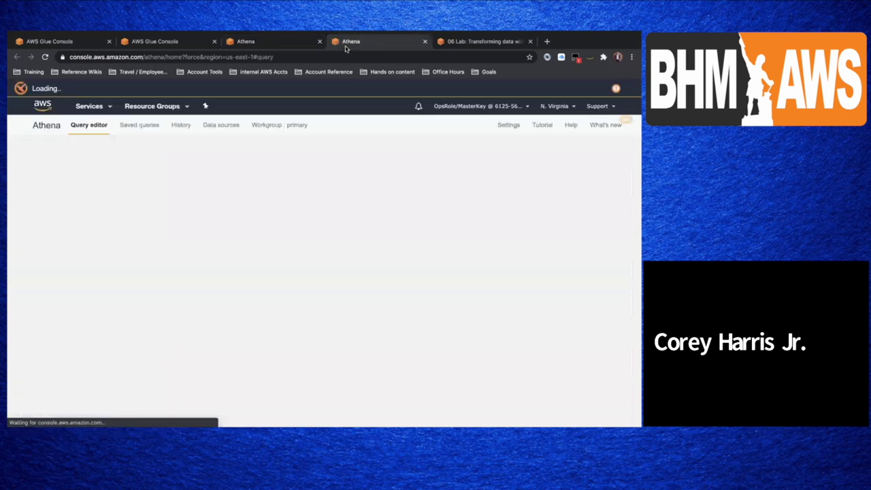
{"action": "left_click", "coordinate": [90, 106]}
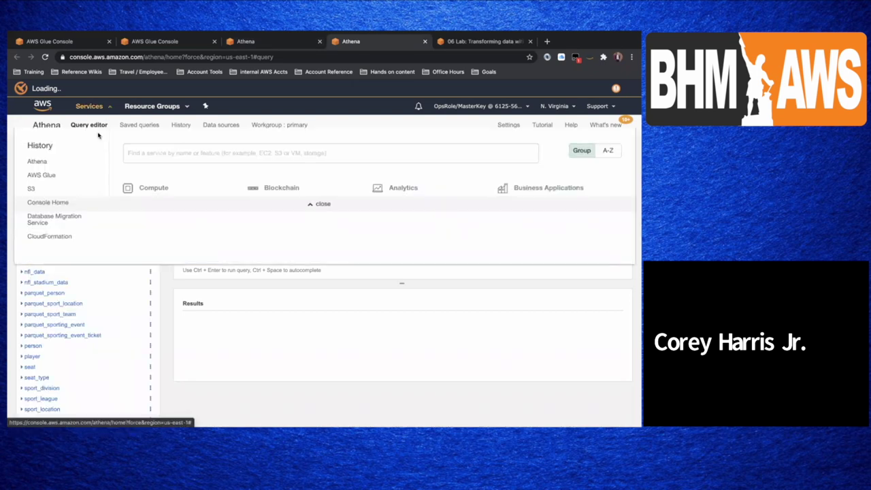
{"action": "left_click", "coordinate": [32, 175]}
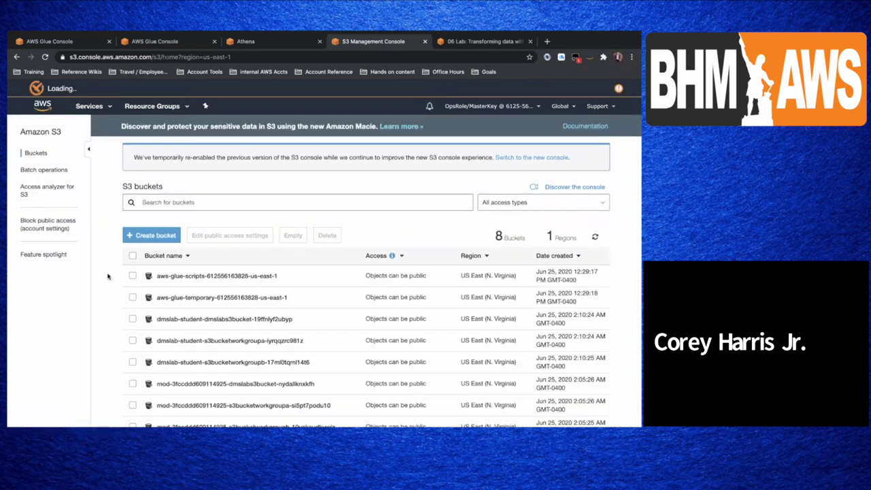
{"action": "scroll", "coordinate": [184, 310], "scroll_direction": "down", "scroll_amount": 1}
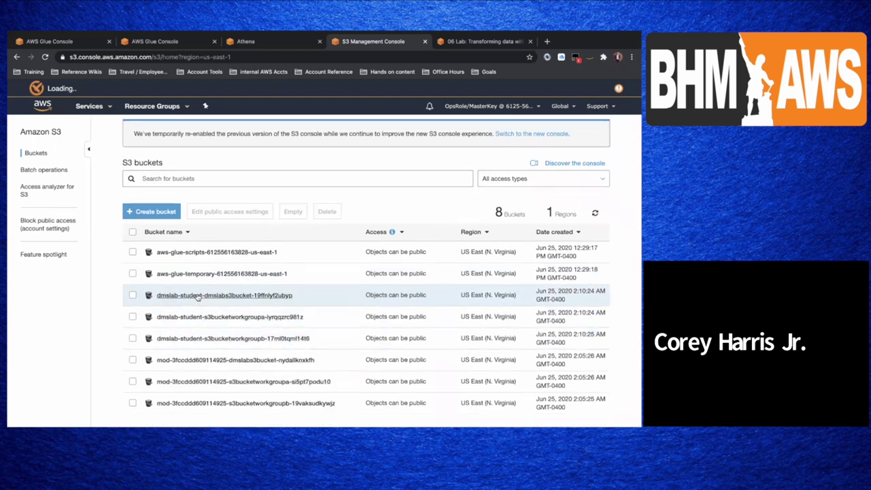
{"action": "left_click", "coordinate": [198, 296]}
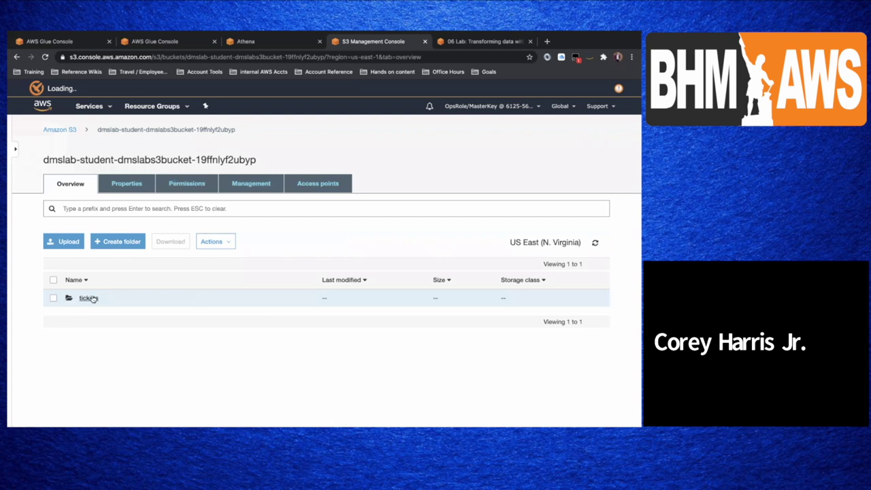
Step: Create a folder named athenaquery in the bucket and copy the bucket name
{"action": "left_click", "coordinate": [129, 243]}
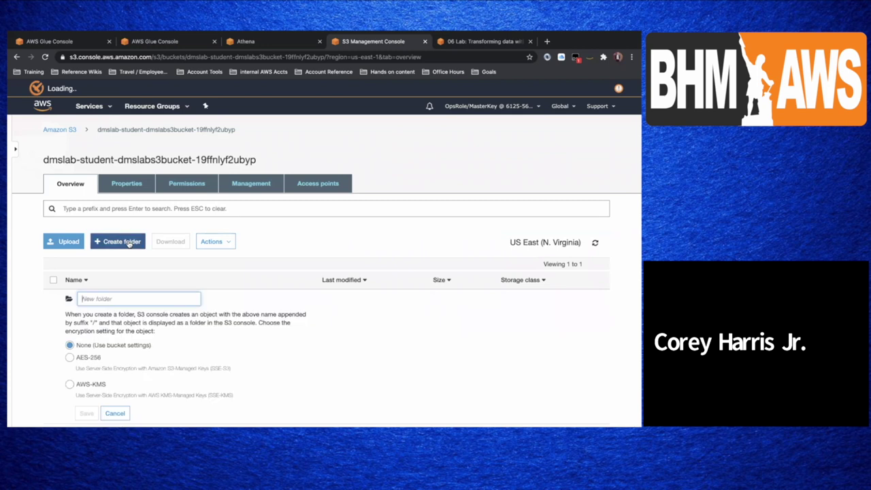
{"action": "type", "text": "henaquery"}
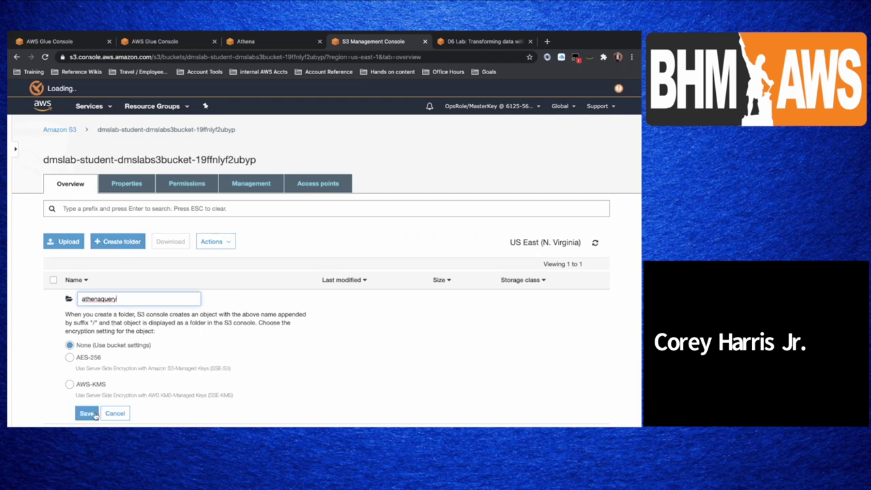
{"action": "left_click", "coordinate": [87, 413]}
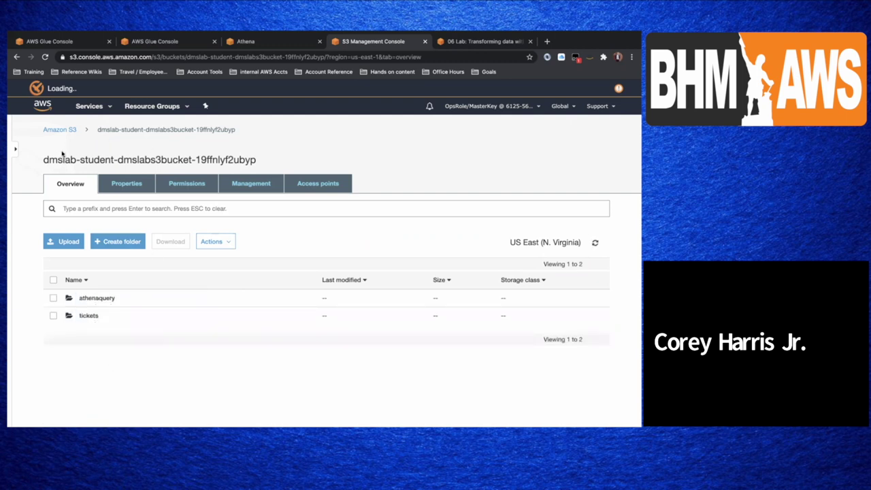
{"action": "left_click_drag", "start_coordinate": [43, 159], "coordinate": [270, 163]}
{"action": "key", "text": "ctrl+c"}
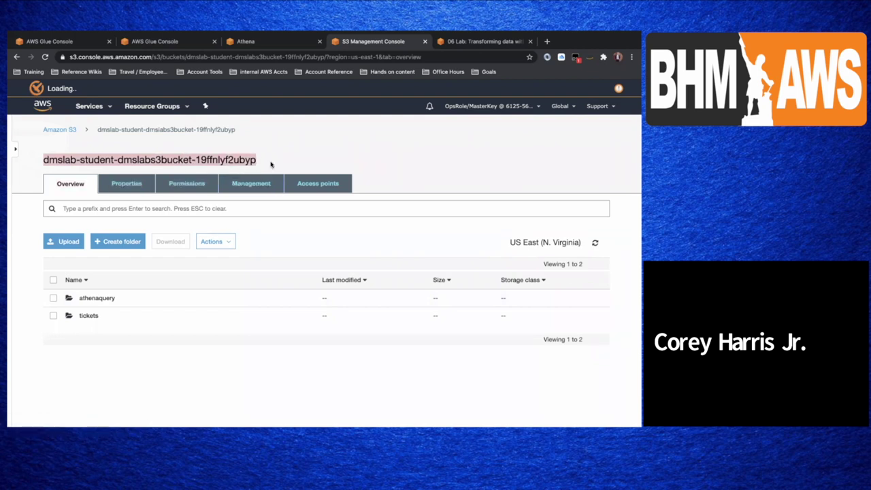
Step: Back in Athena, try to save s3://dmslab-student-dmslabs3bucket-19ffnlyf2ubyp/athenaquery as the query result location
{"action": "left_click", "coordinate": [243, 43]}
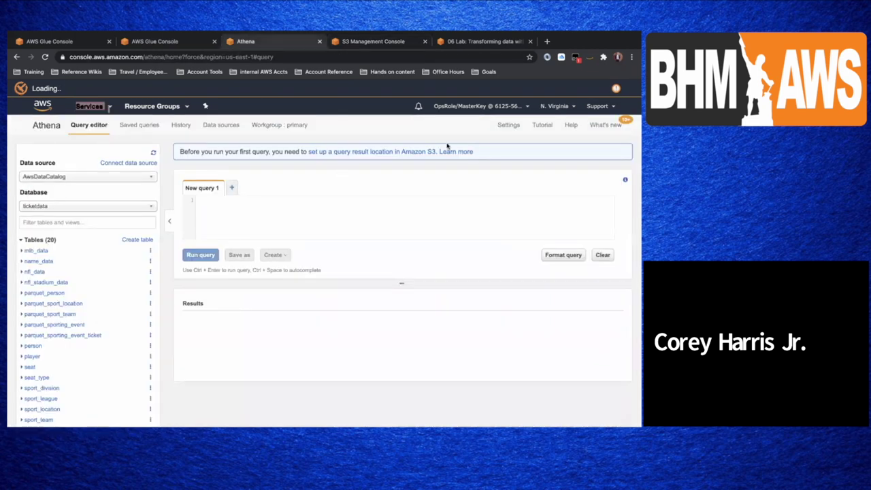
{"action": "left_click", "coordinate": [508, 125]}
{"action": "type", "text": "s"}
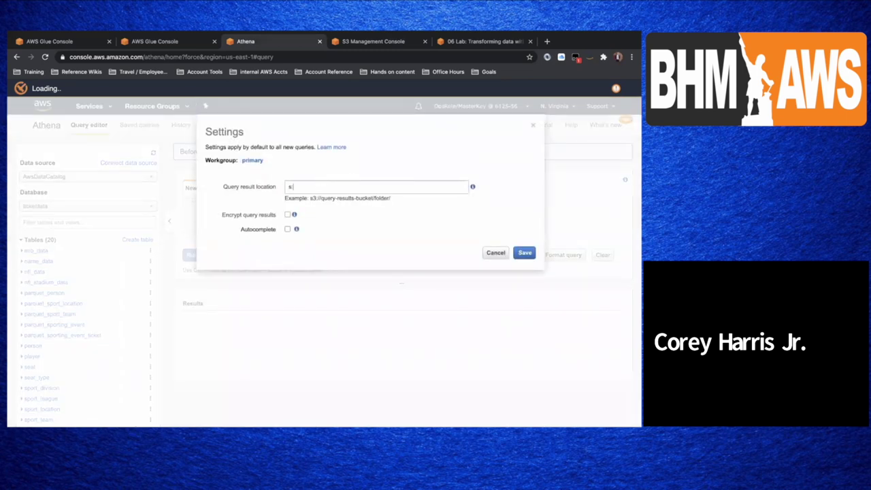
{"action": "type", "text": "3:/"}
{"action": "key", "text": "BackSpace"}
{"action": "key", "text": "BackSpace"}
{"action": "key", "text": "BackSpace"}
{"action": "key", "text": "BackSpace"}
{"action": "type", "text": "3://"}
{"action": "key", "text": "ctrl+v"}
{"action": "type", "text": "/athen"}
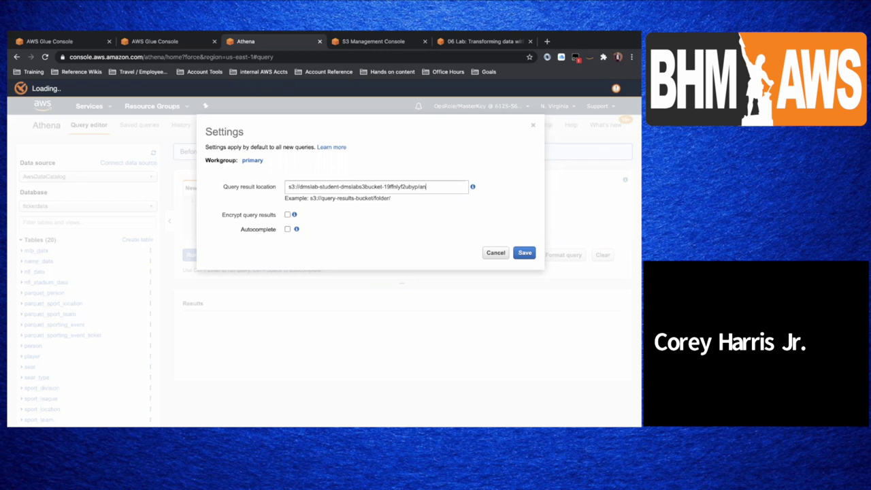
{"action": "type", "text": "aquery"}
{"action": "left_click", "coordinate": [525, 252]}
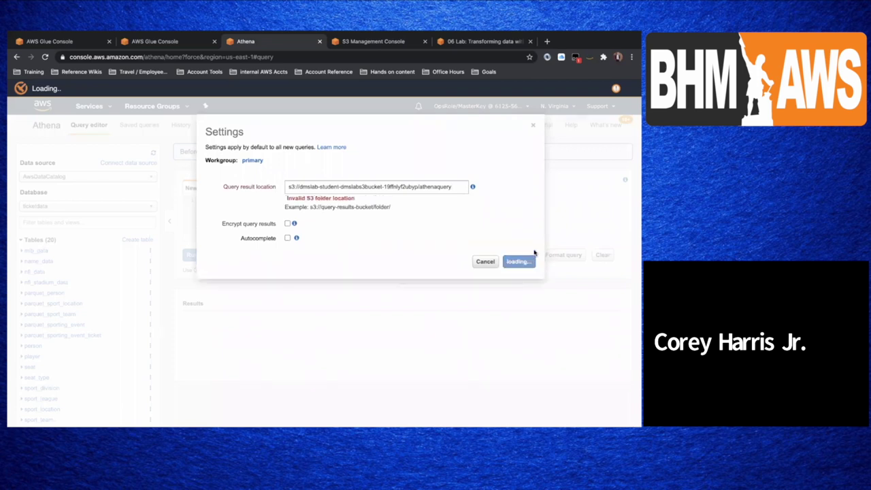
Step: Add a trailing slash after athenaquery in the query result location and save the settings
{"action": "left_click", "coordinate": [463, 188]}
{"action": "type", "text": "/"}
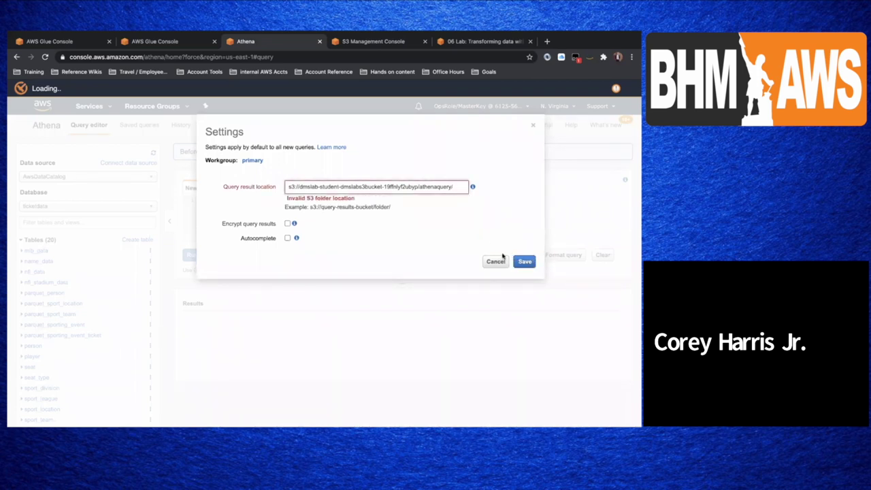
{"action": "left_click", "coordinate": [524, 263]}
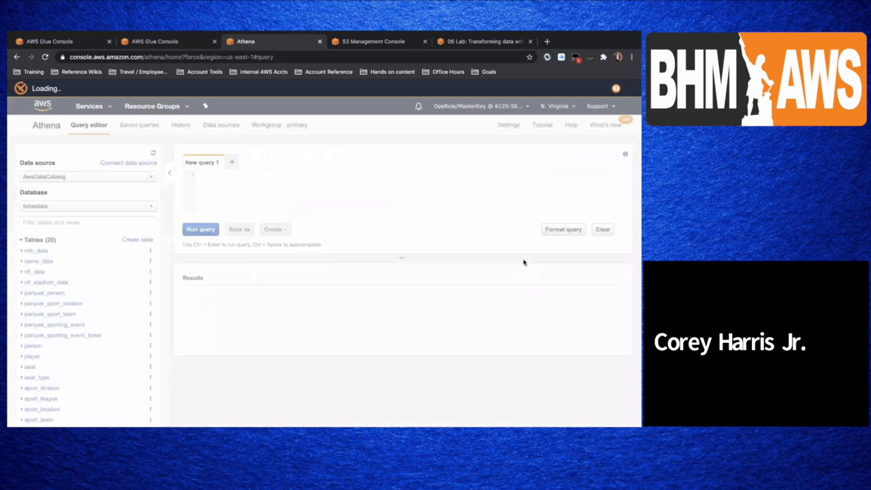
Step: Review the saved query result location and view the columns of the parquet_sporting_event_ticket table
{"action": "left_click", "coordinate": [511, 125]}
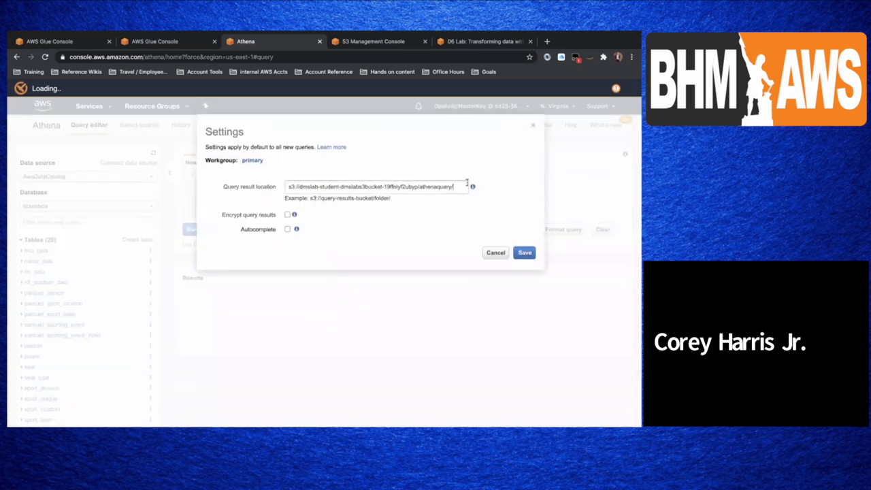
{"action": "left_click", "coordinate": [449, 187]}
{"action": "left_click", "coordinate": [526, 252]}
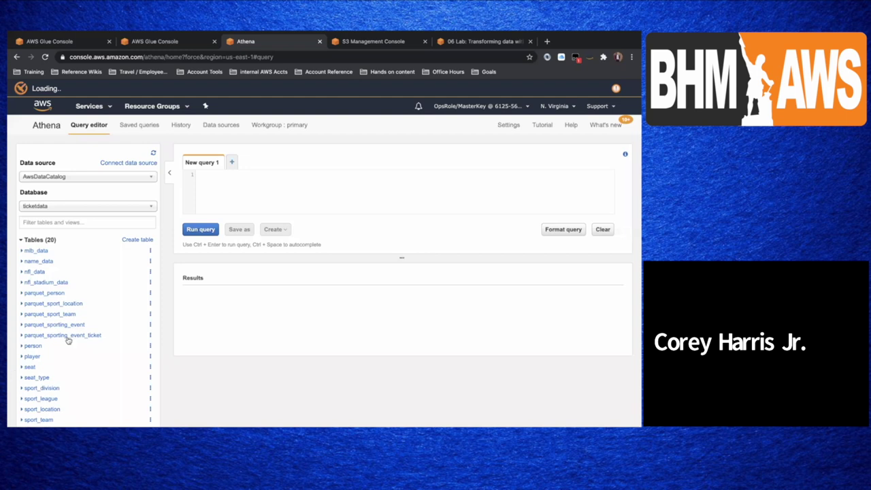
{"action": "left_click", "coordinate": [23, 335]}
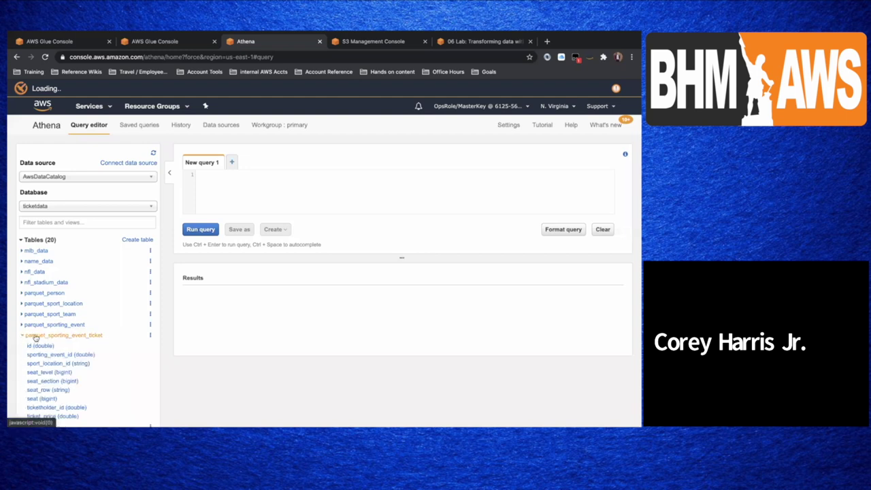
{"action": "scroll", "coordinate": [75, 330], "scroll_direction": "down", "scroll_amount": 2}
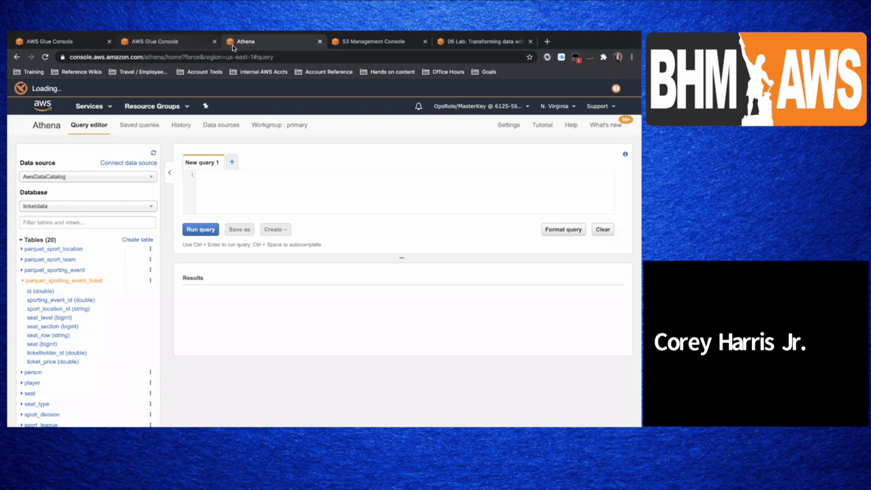
Step: Open the Athena and QuickSight page of lab 08 in the workshop guide and find the SQL query across the parquet sporting event, team and location tables
{"action": "left_click", "coordinate": [484, 42]}
{"action": "left_click", "coordinate": [66, 276]}
{"action": "left_click", "coordinate": [112, 330]}
{"action": "scroll", "coordinate": [374, 355], "scroll_direction": "down", "scroll_amount": 5}
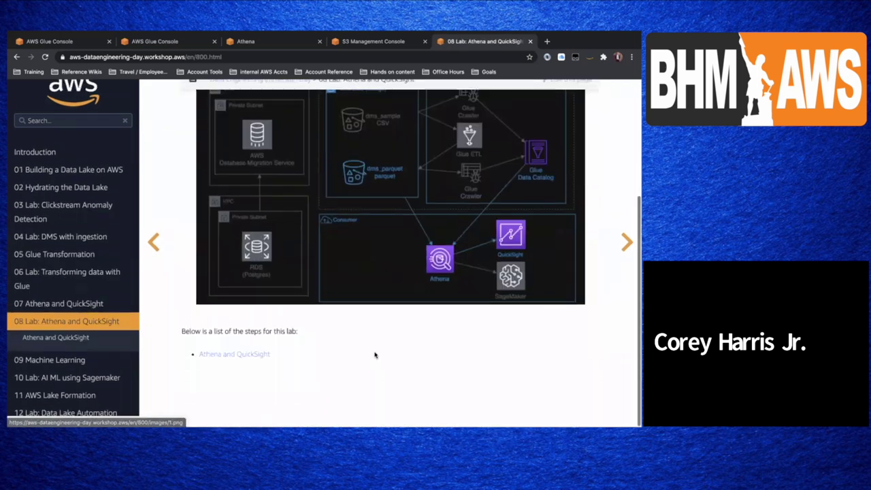
{"action": "left_click", "coordinate": [245, 363]}
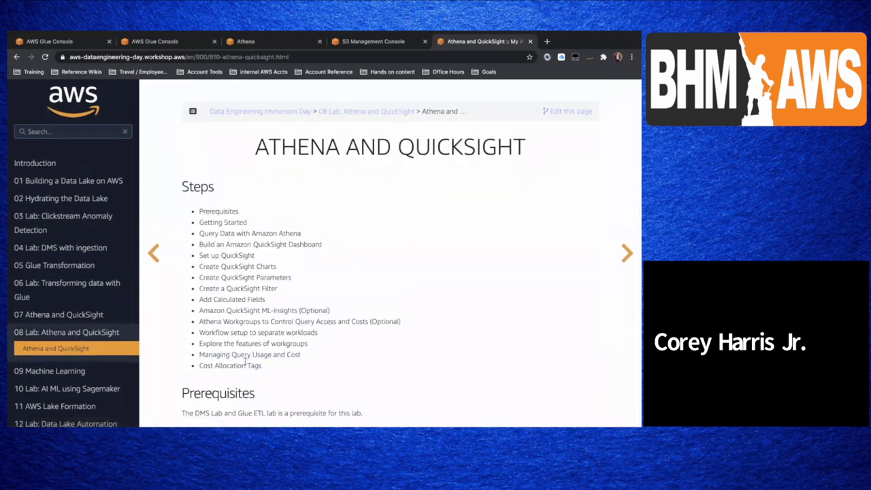
{"action": "scroll", "coordinate": [317, 329], "scroll_direction": "down", "scroll_amount": 15}
{"action": "scroll", "coordinate": [317, 329], "scroll_direction": "down", "scroll_amount": 15}
{"action": "scroll", "coordinate": [318, 328], "scroll_direction": "up", "scroll_amount": 3}
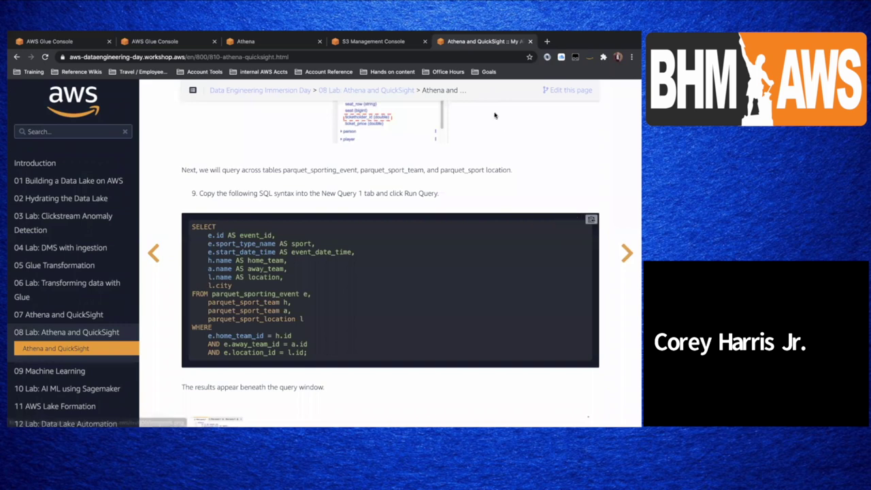
Step: Enter the guide's SELECT statement joining parquet_sporting_event, parquet_sport_team and parquet_sport_location into New query 1 in Athena
{"action": "left_click", "coordinate": [378, 42]}
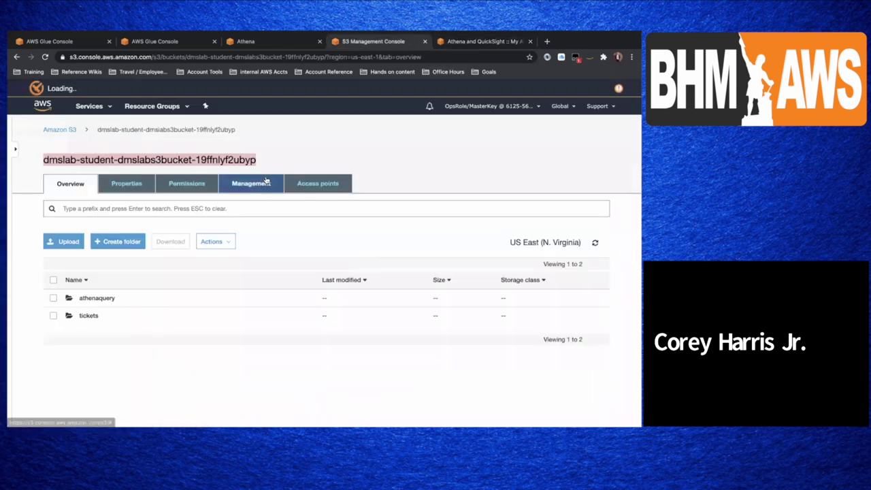
{"action": "left_click", "coordinate": [246, 41]}
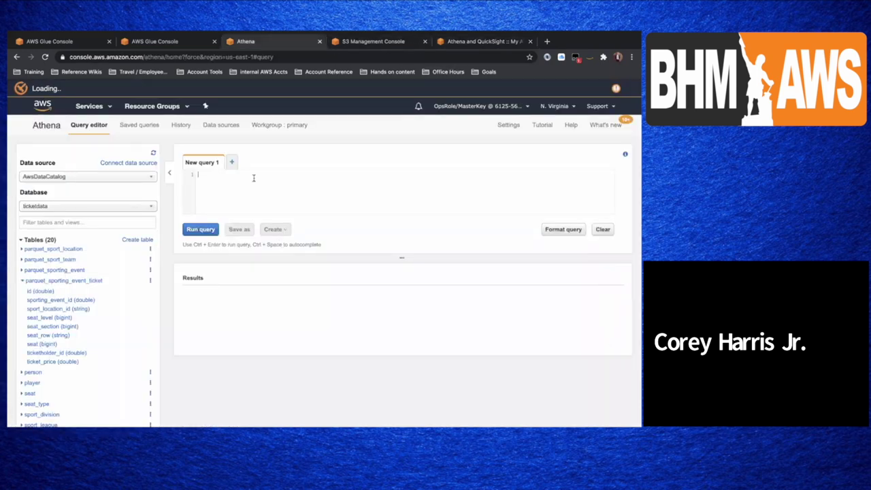
{"action": "type", "text": "SELECT     e.id AS event_id,     e.sport_type_name AS sport,     e.start_date_time AS event_date_time,     h.name AS home_team,     a.name AS away_team,     l.name AS location,     l.city FROM parquet_sporting_event e,     parquet_sport_team h,     parquet_sport_team a,     parquet_sport_location l WHERE     e.home_team_id = h.id     AND e.away_team_id = a.id     AND e.location_id = l.id;"}
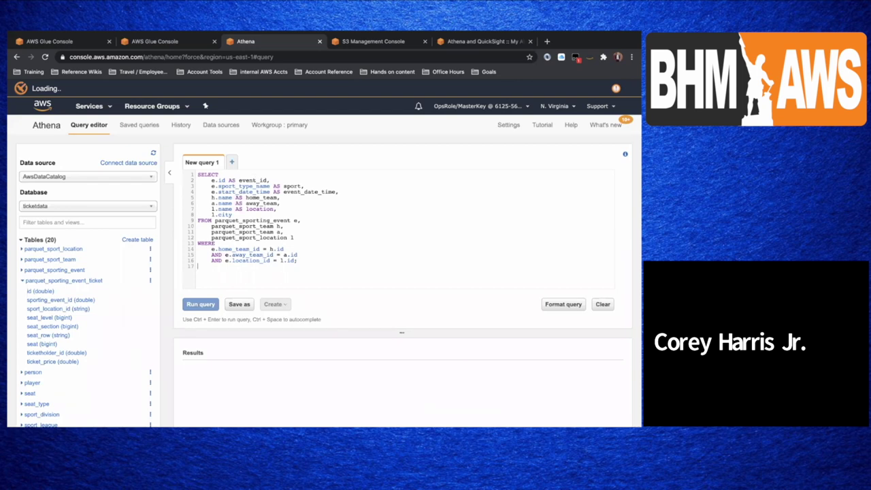
Step: Run the query joining the Parquet sporting event, team and location tables and check its run time
{"action": "left_click", "coordinate": [201, 304]}
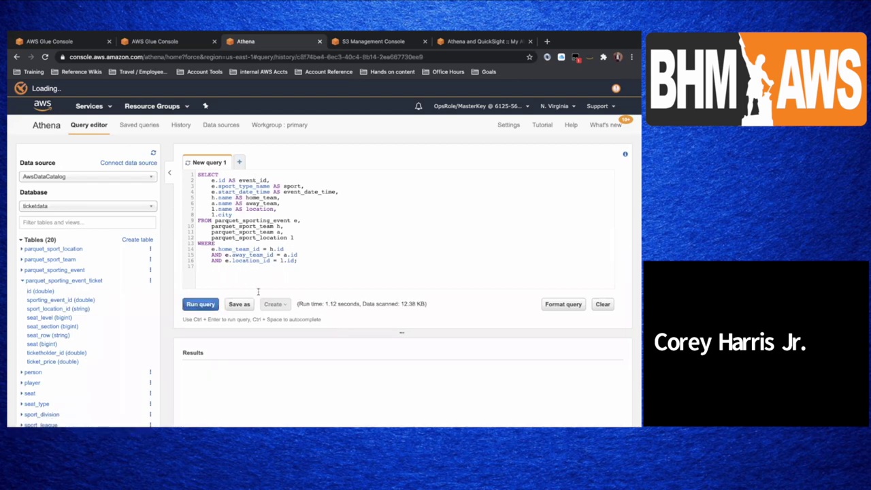
{"action": "scroll", "coordinate": [258, 291], "scroll_direction": "down", "scroll_amount": 2}
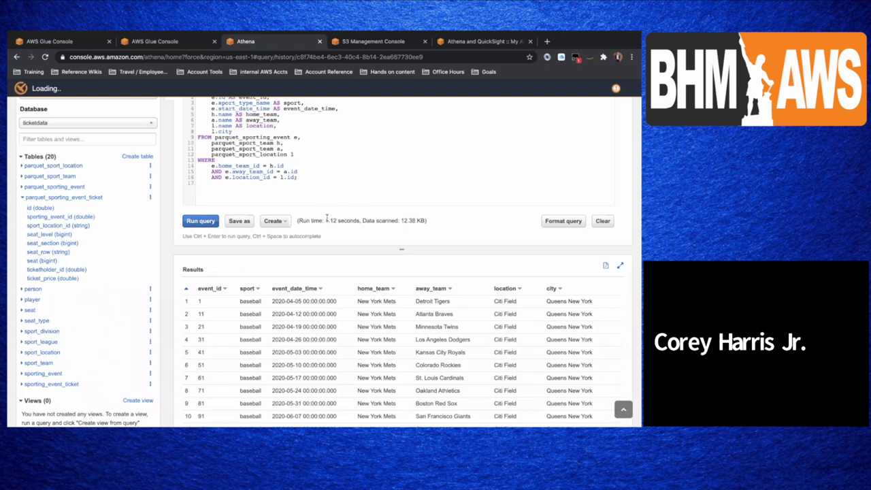
{"action": "left_click_drag", "start_coordinate": [325, 220], "coordinate": [360, 223]}
{"action": "scroll", "coordinate": [381, 268], "scroll_direction": "down", "scroll_amount": 6}
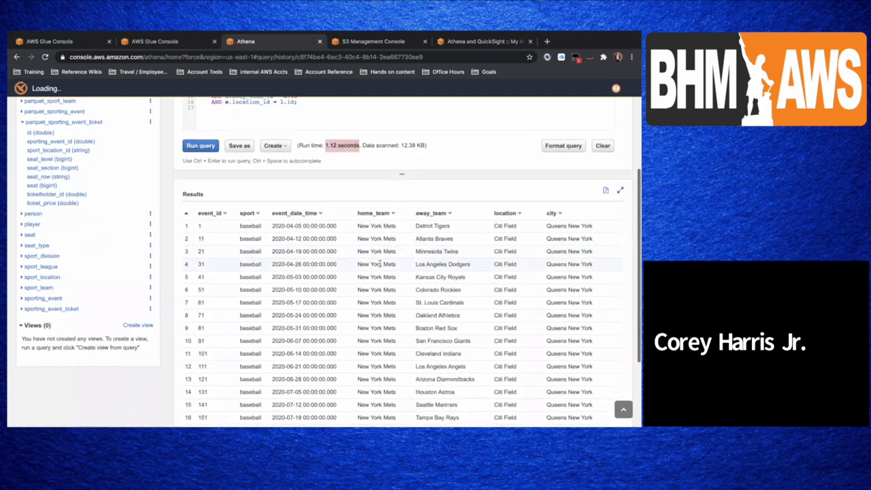
Step: Examine the query's event, team, location and city rows, and view the options for creating a table or view from the query
{"action": "scroll", "coordinate": [380, 265], "scroll_direction": "down", "scroll_amount": 10}
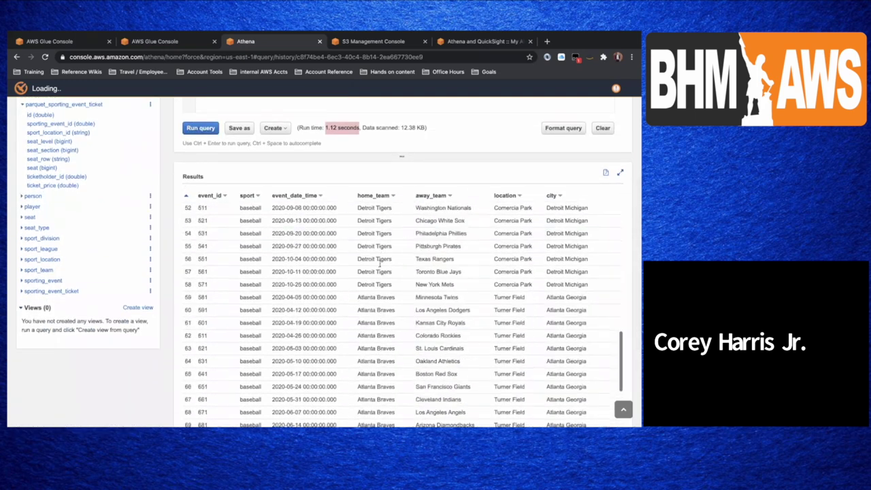
{"action": "scroll", "coordinate": [380, 263], "scroll_direction": "down", "scroll_amount": 20}
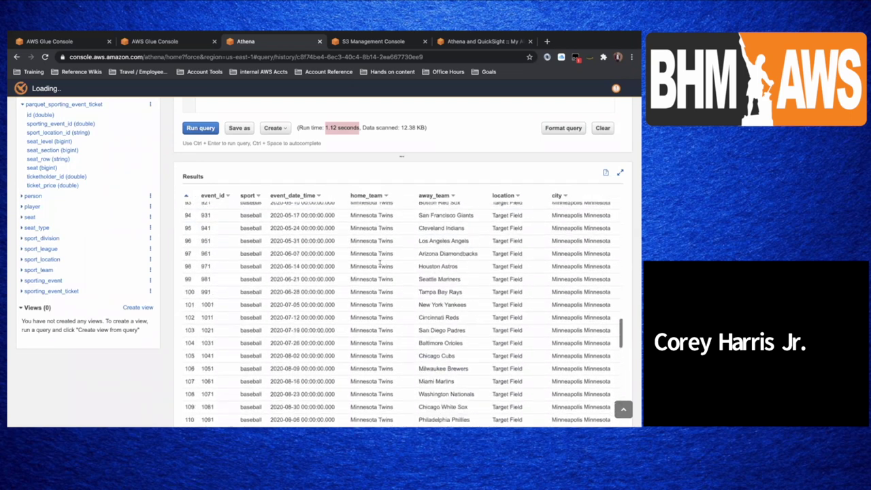
{"action": "scroll", "coordinate": [379, 262], "scroll_direction": "down", "scroll_amount": 15}
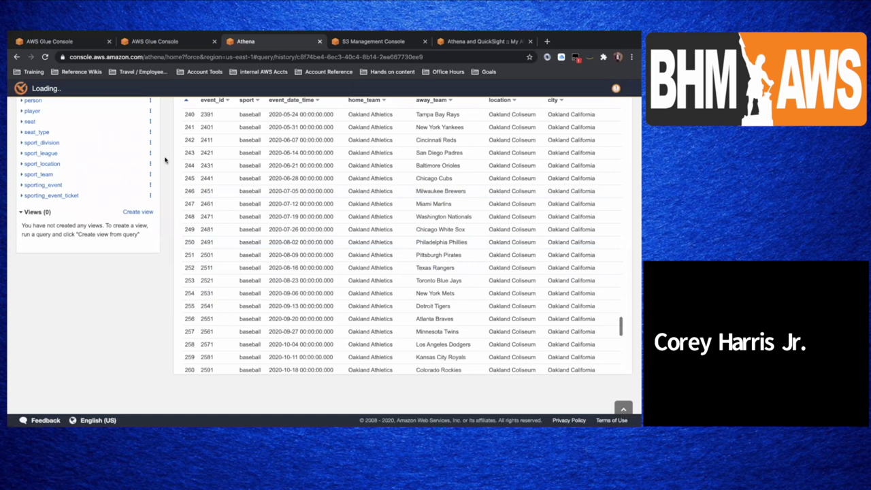
{"action": "scroll", "coordinate": [165, 159], "scroll_direction": "up", "scroll_amount": 5}
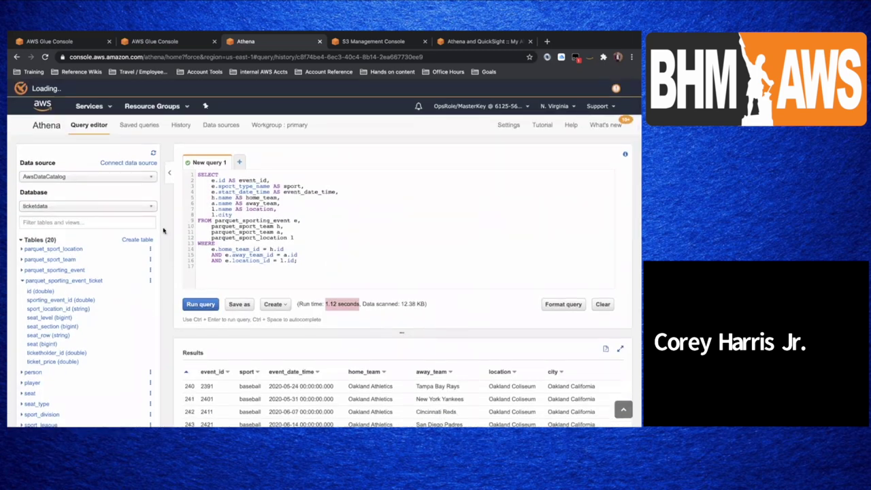
{"action": "scroll", "coordinate": [167, 311], "scroll_direction": "down", "scroll_amount": 3}
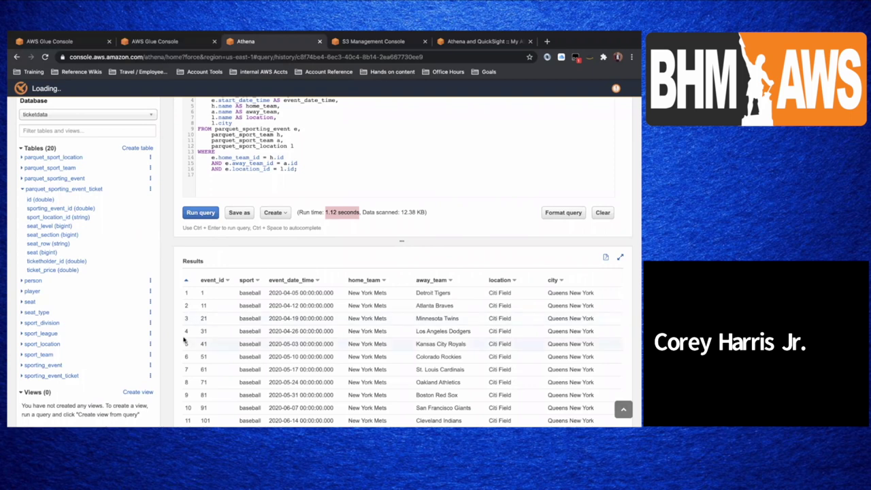
{"action": "scroll", "coordinate": [207, 282], "scroll_direction": "up", "scroll_amount": 3}
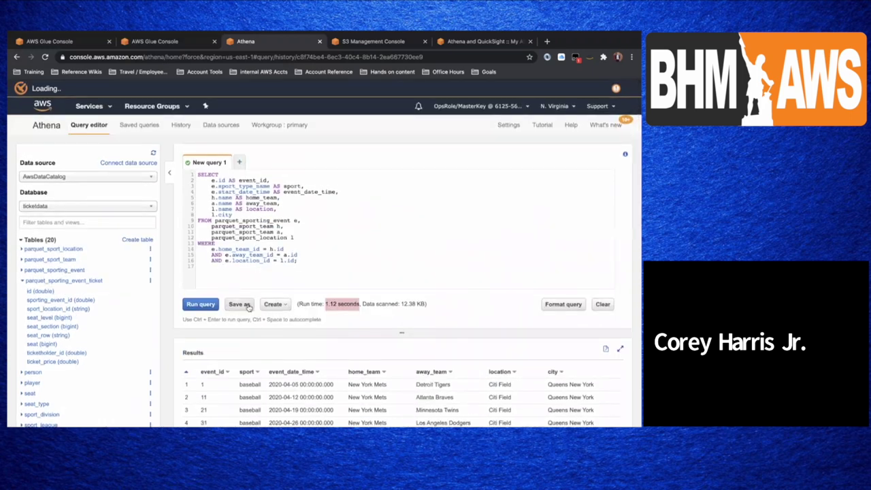
{"action": "left_click", "coordinate": [271, 305]}
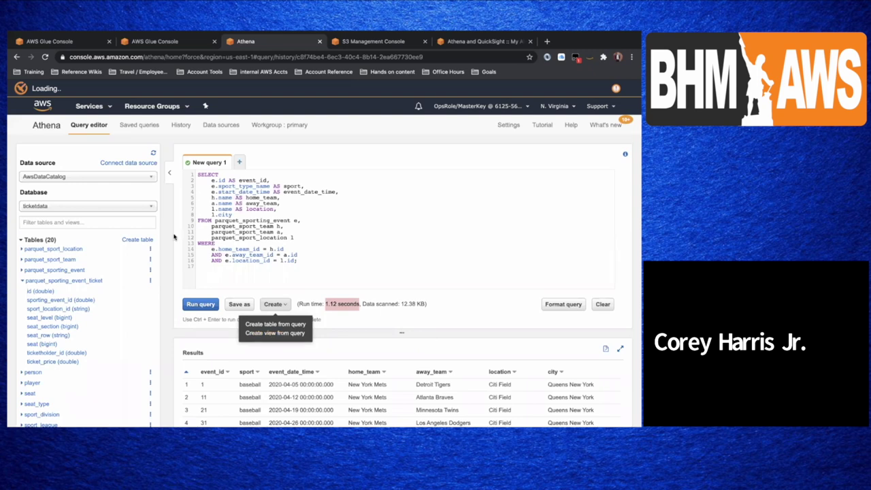
Step: Switch to the Database Migration Service console and open the table statistics of the migration task dms-full-dump-task
{"action": "left_click", "coordinate": [99, 106]}
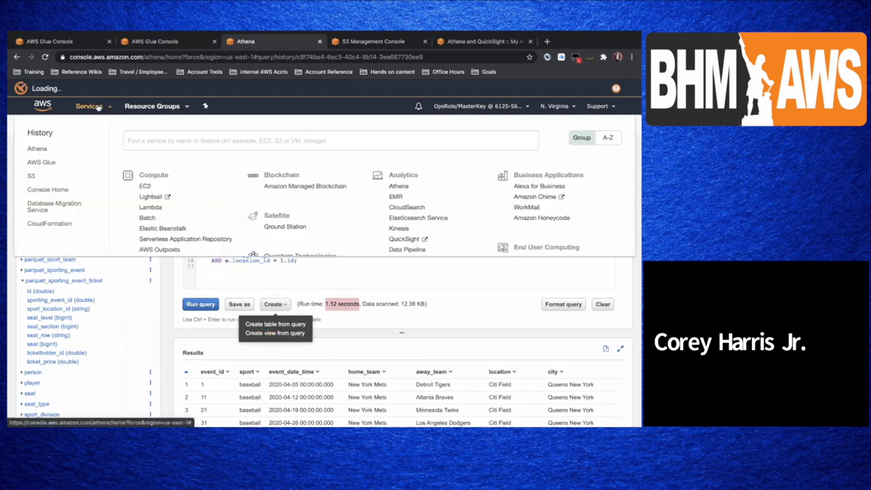
{"action": "type", "text": "dms"}
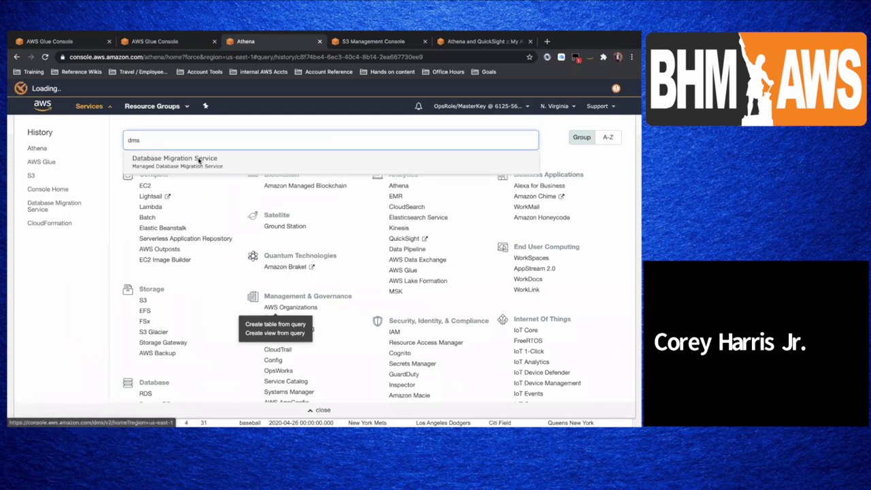
{"action": "left_click", "coordinate": [204, 172]}
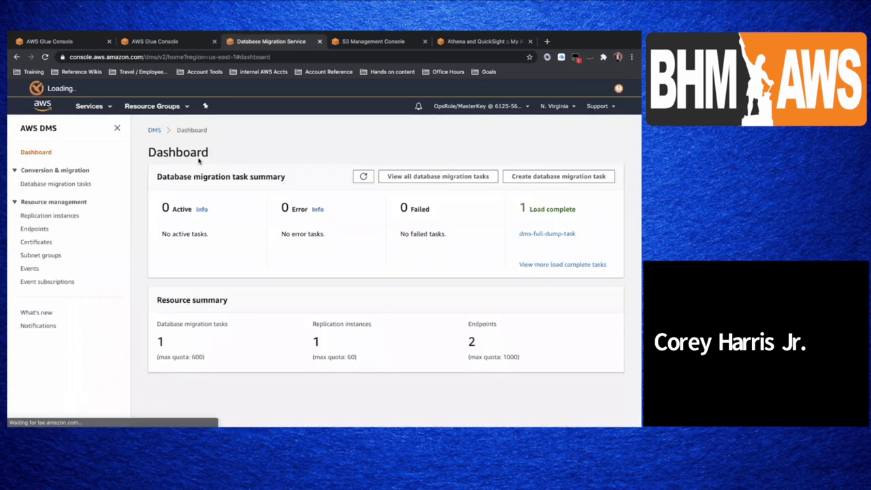
{"action": "left_click", "coordinate": [68, 184]}
{"action": "left_click", "coordinate": [219, 216]}
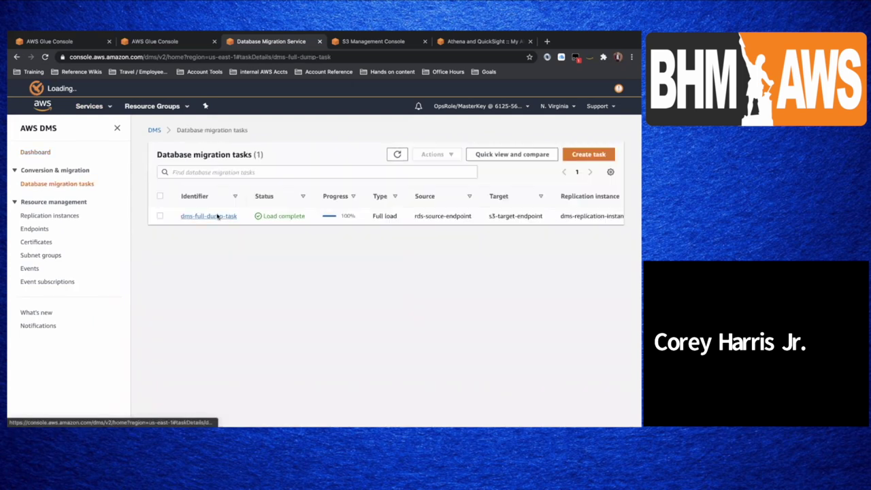
{"action": "left_click", "coordinate": [247, 177]}
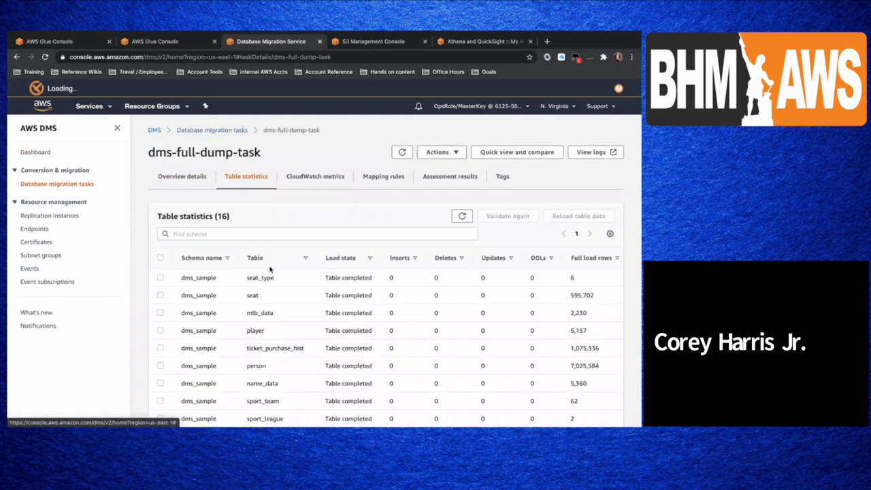
Step: Examine the load state and full load row counts of the dms_sample tables, including sporting_event_ticket
{"action": "scroll", "coordinate": [270, 268], "scroll_direction": "down", "scroll_amount": 2}
{"action": "scroll", "coordinate": [270, 268], "scroll_direction": "down", "scroll_amount": 3}
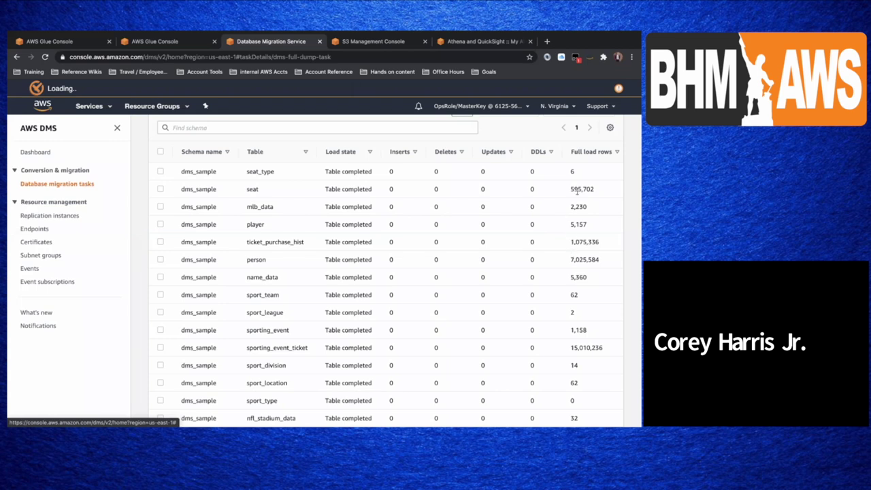
{"action": "scroll", "coordinate": [577, 301], "scroll_direction": "down", "scroll_amount": 1}
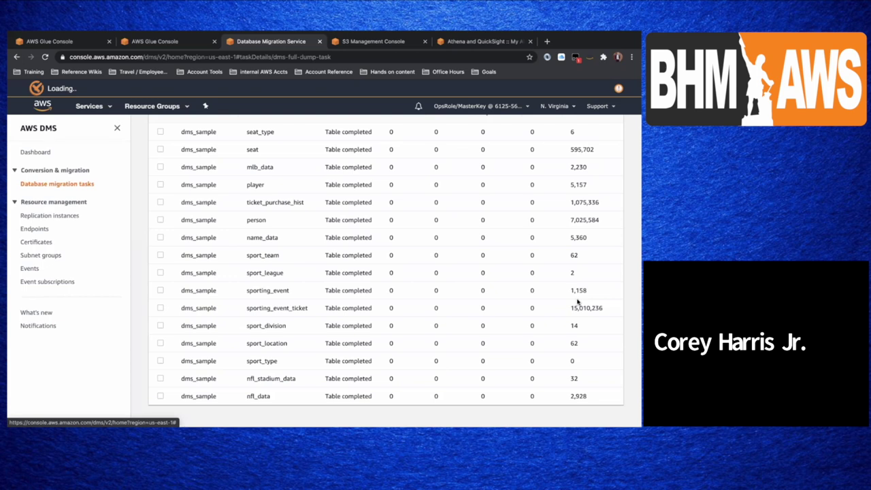
{"action": "scroll", "coordinate": [419, 327], "scroll_direction": "up", "scroll_amount": 5}
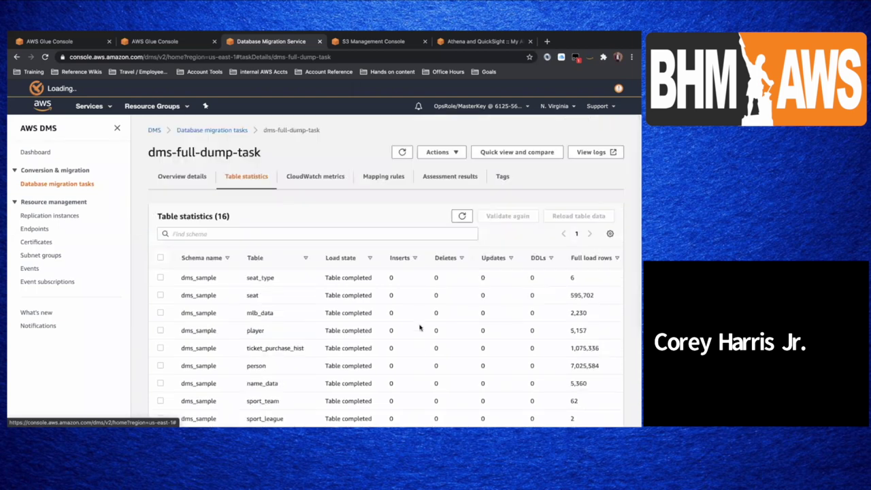